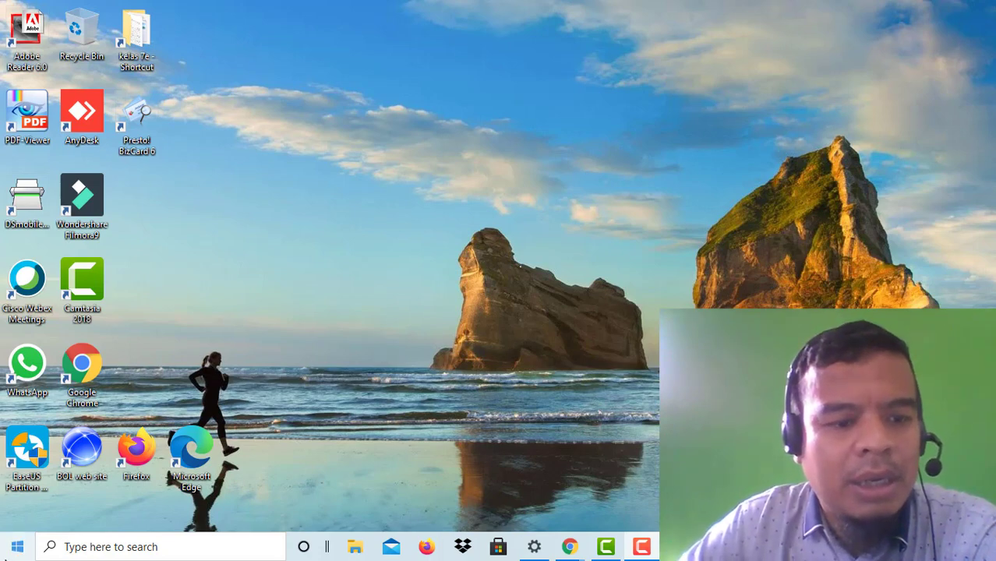
Step: Launch Microsoft Excel 2010 from the Start menu's Microsoft Office folder
click(16, 550)
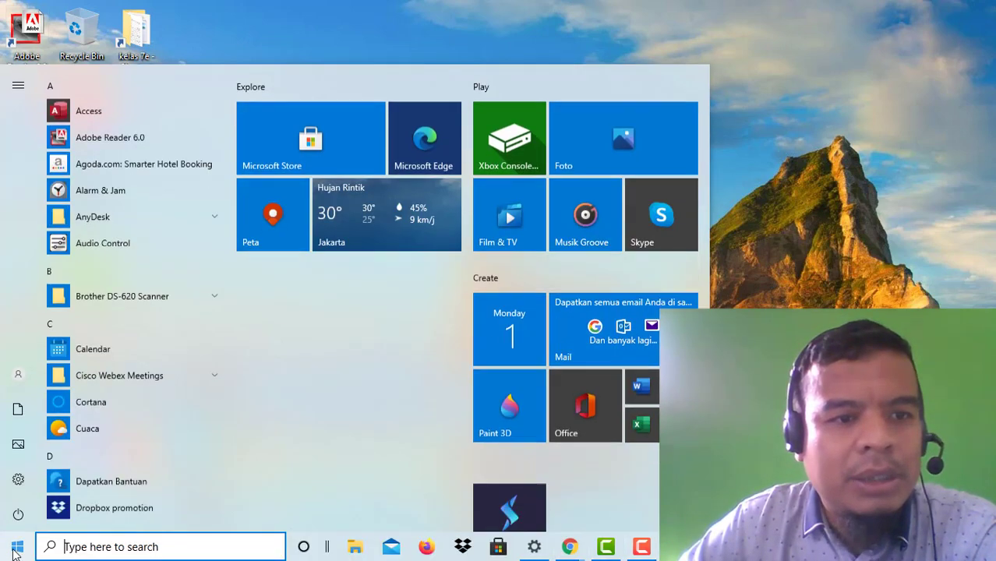
scroll(141, 470, down, 3)
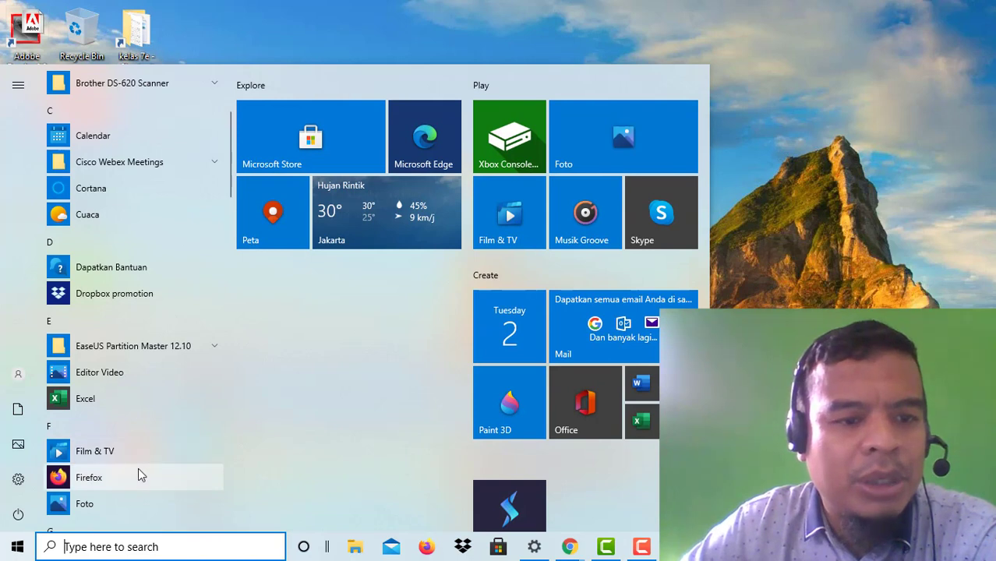
scroll(109, 422, down, 7)
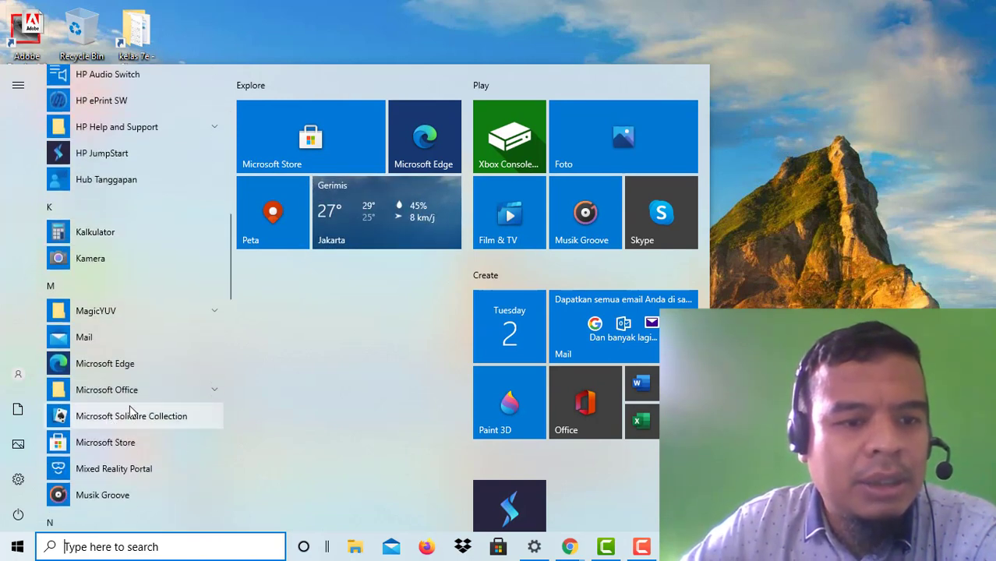
click(144, 391)
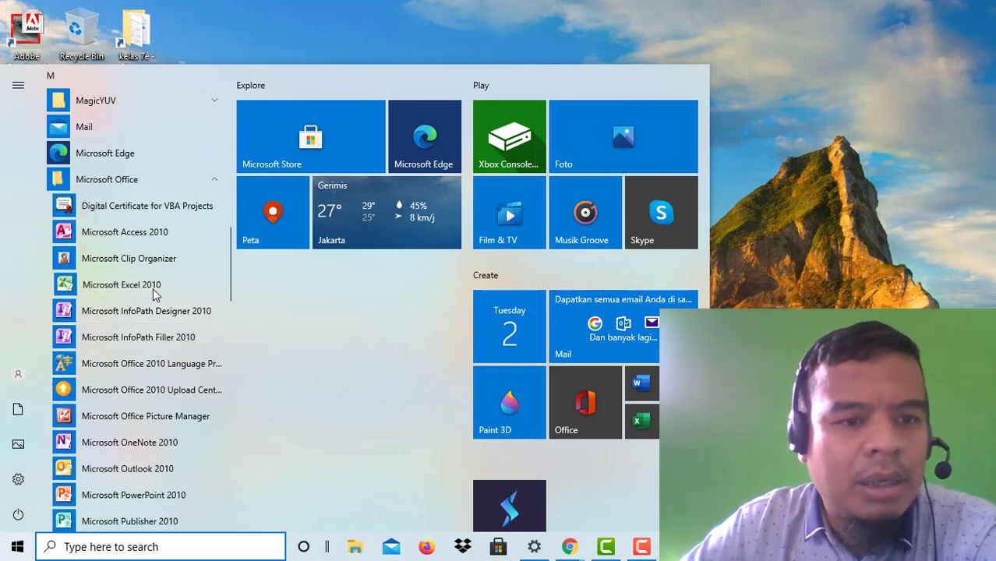
click(129, 285)
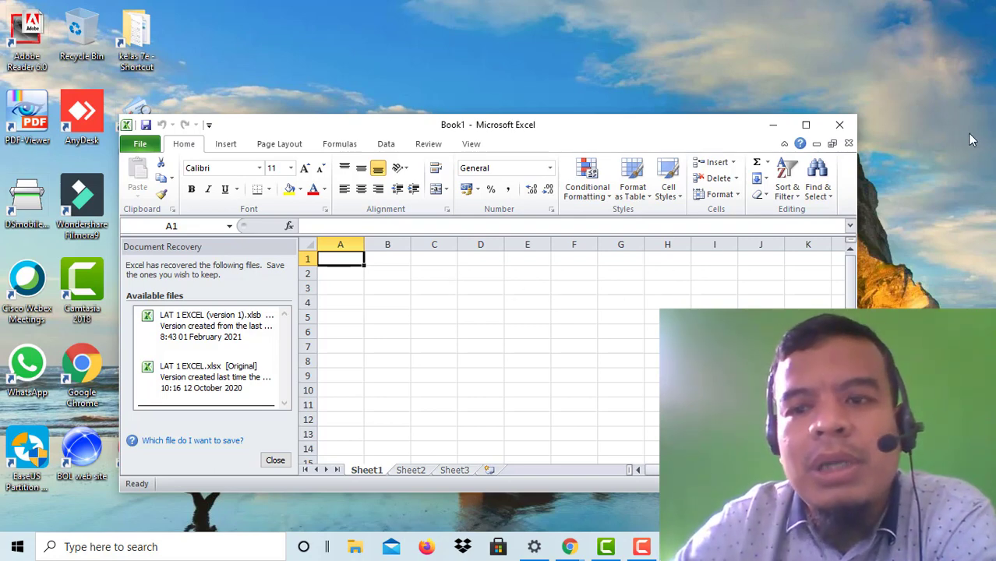
Step: Maximize the Excel window and dismiss the Document Recovery pane, confirming removal of recovered files
click(807, 126)
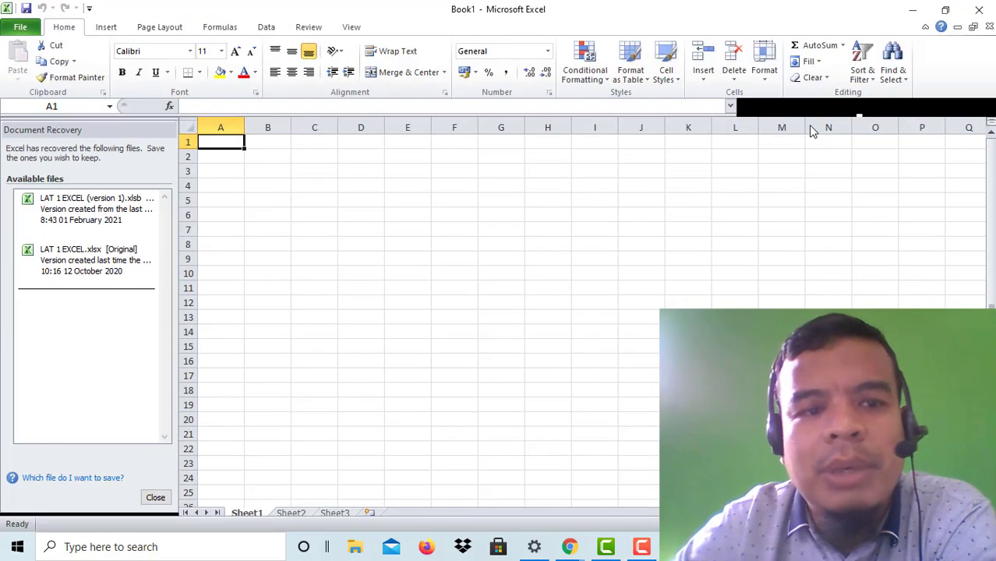
click(160, 501)
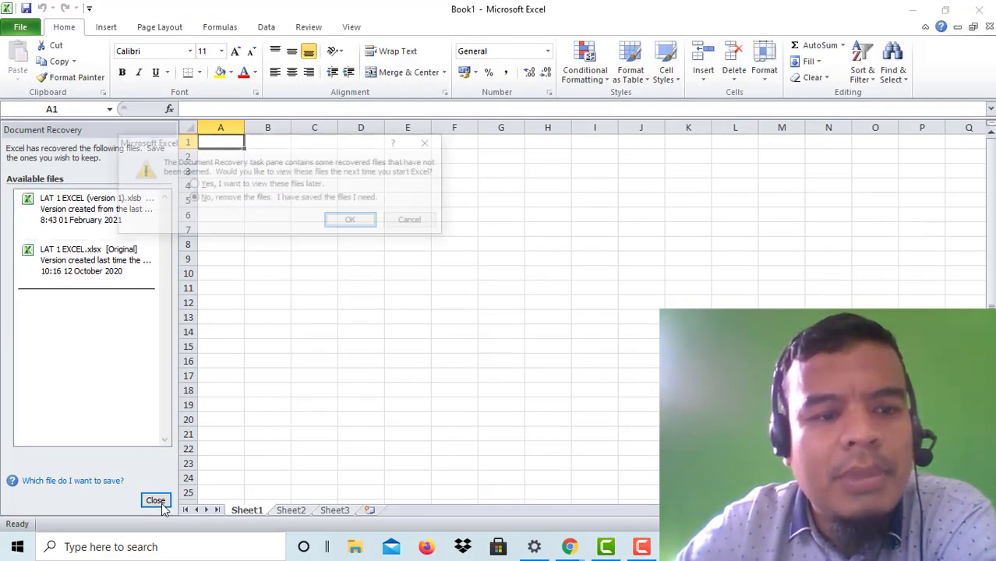
click(369, 225)
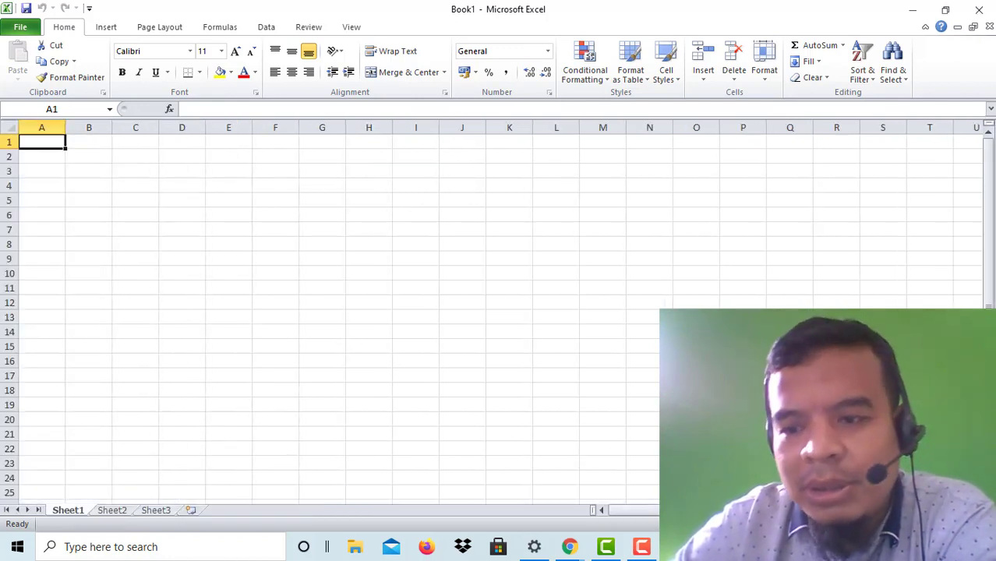
scroll(394, 361, up, 4)
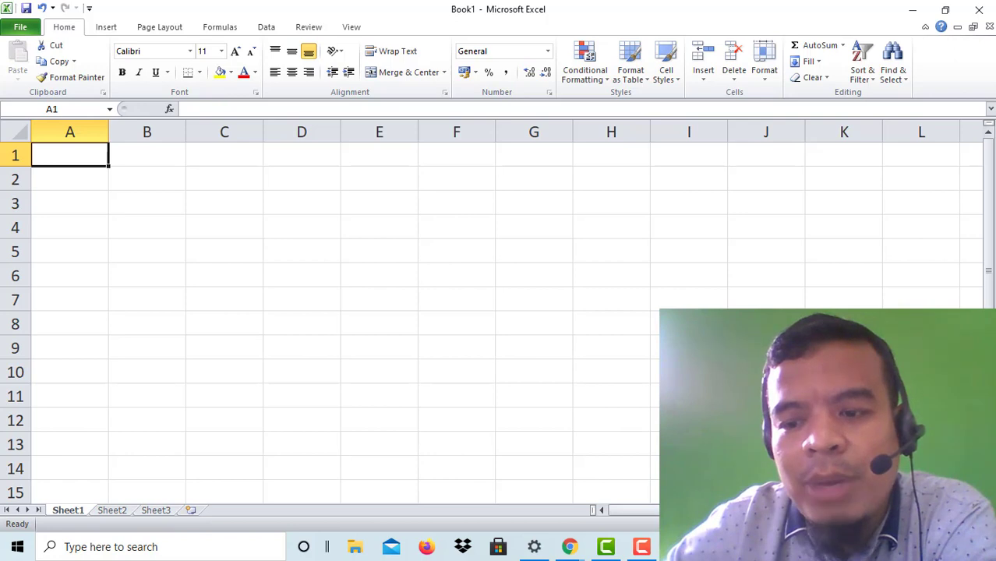
Step: Switch the ribbon to the Insert commands for tables, pictures, charts and symbols
scroll(328, 312, up, 1)
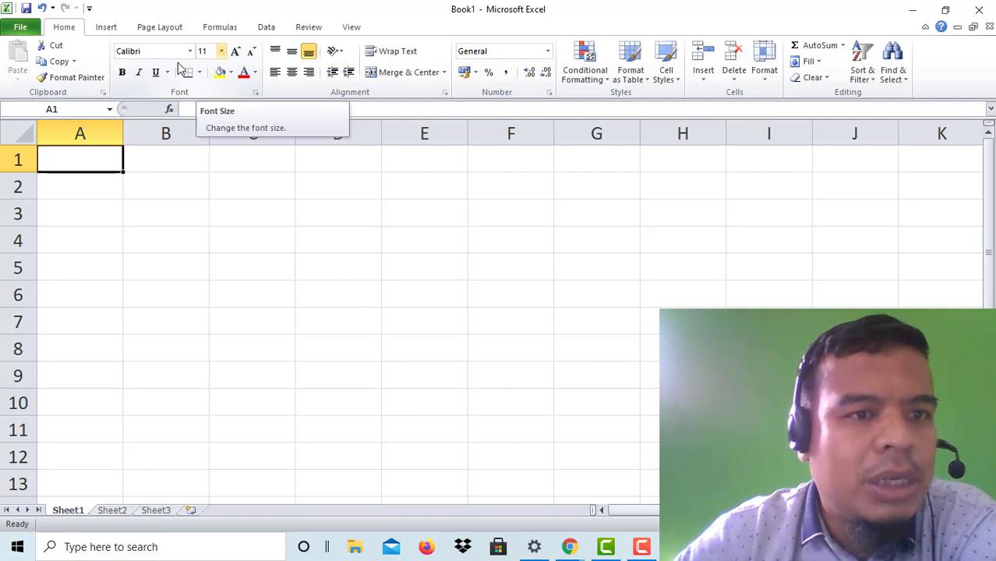
click(106, 29)
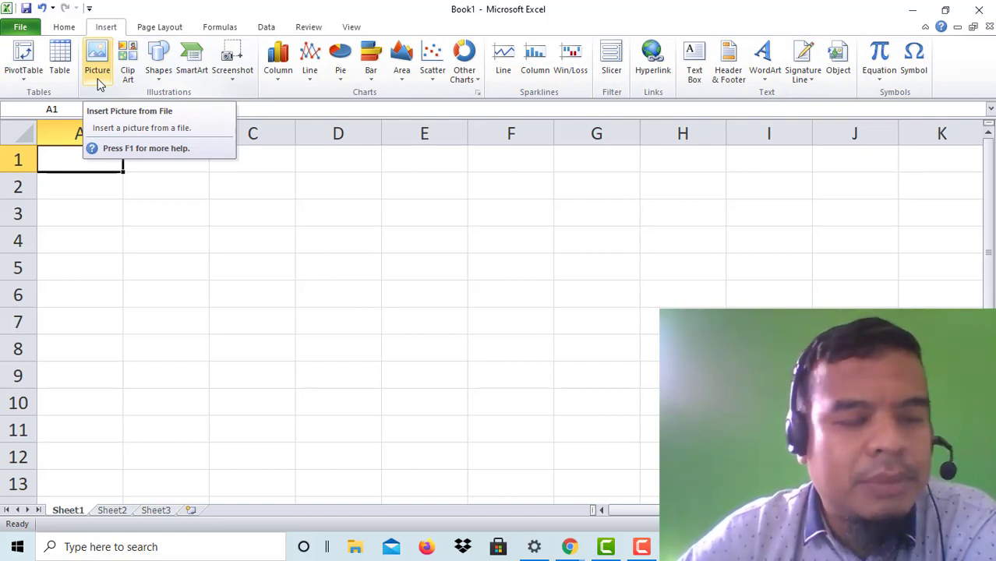
Step: Review the Page Layout ribbon, then switch to the Formulas ribbon
click(164, 29)
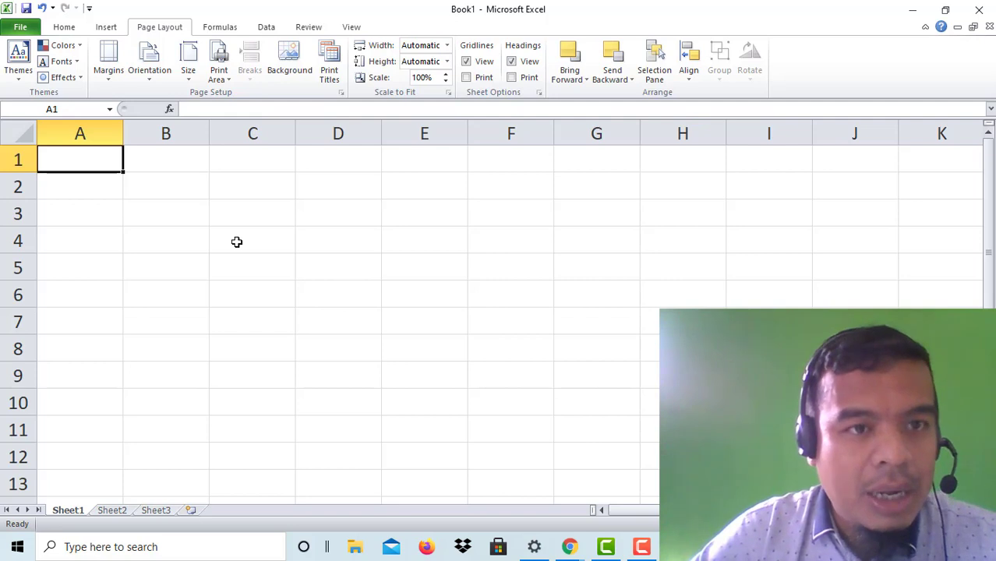
click(220, 27)
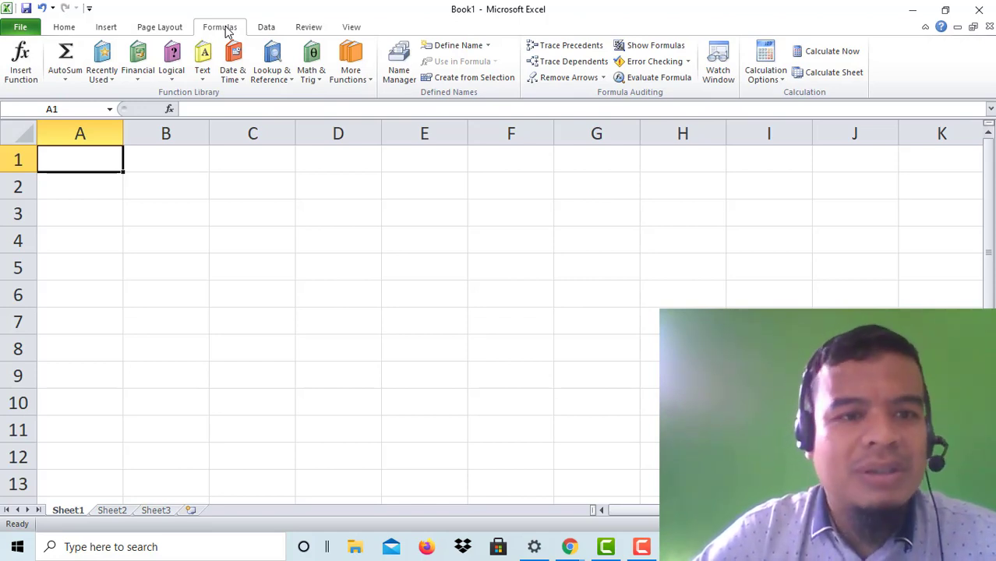
Step: Type a trial =SUM( in C3, erase it, and bring up the Data ribbon
click(225, 106)
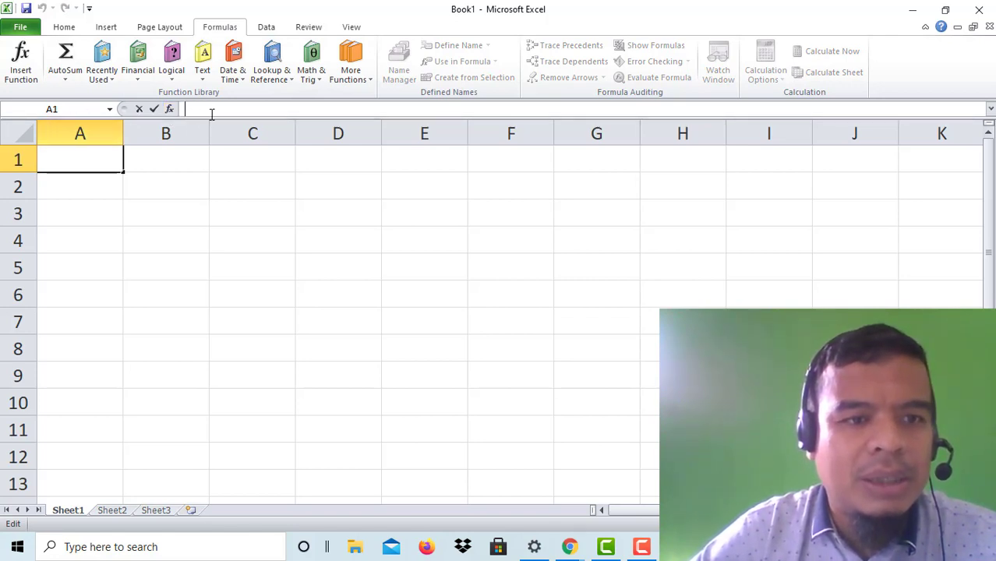
click(257, 223)
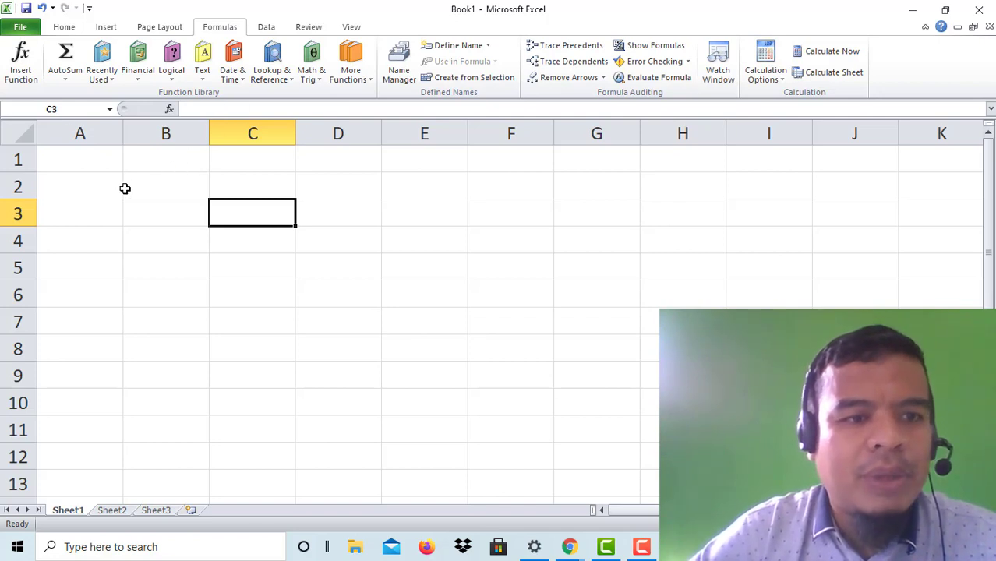
click(95, 178)
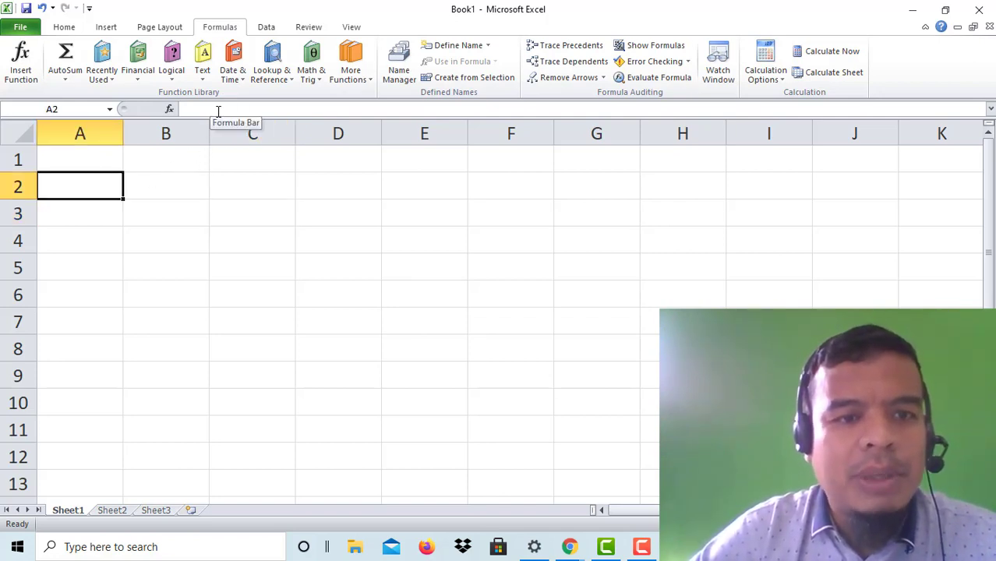
click(262, 211)
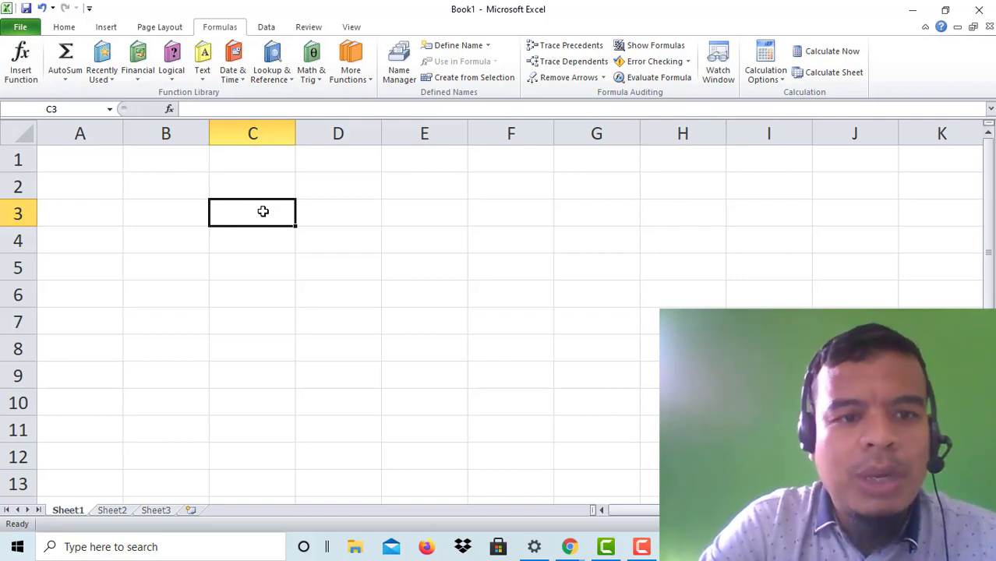
text(=SU)
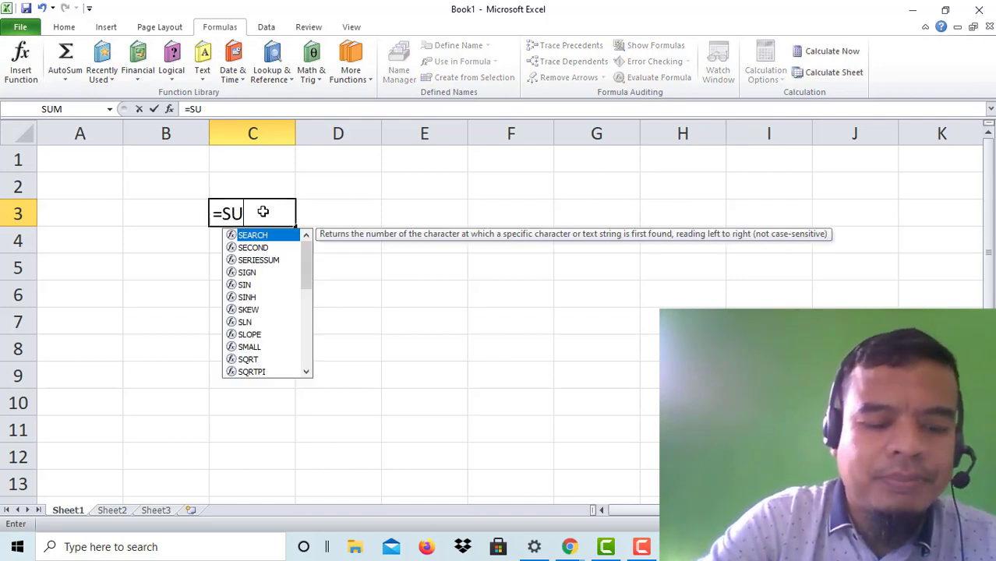
text(M()
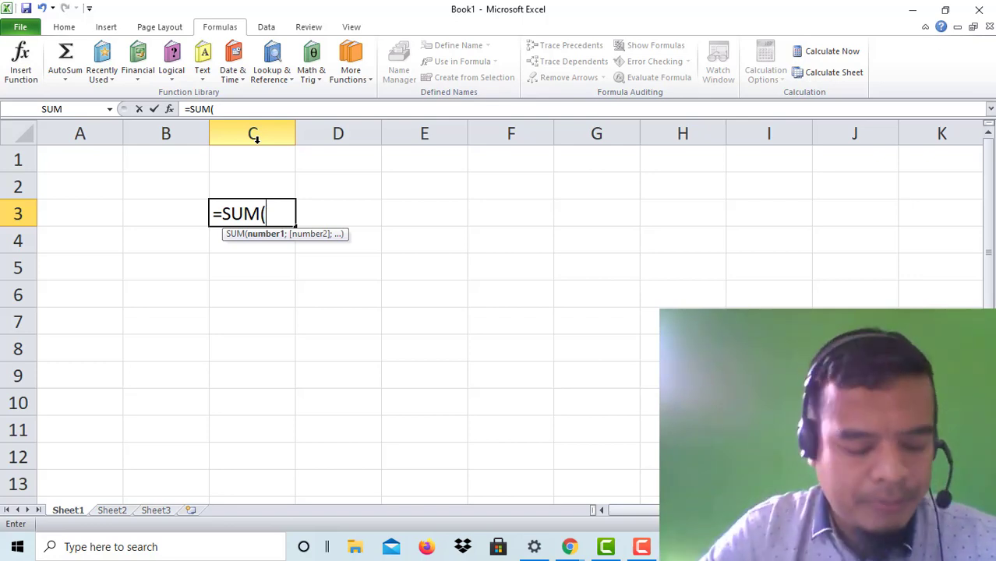
key(BackSpace)
key(BackSpace)
key(BackSpace)
key(BackSpace)
key(BackSpace)
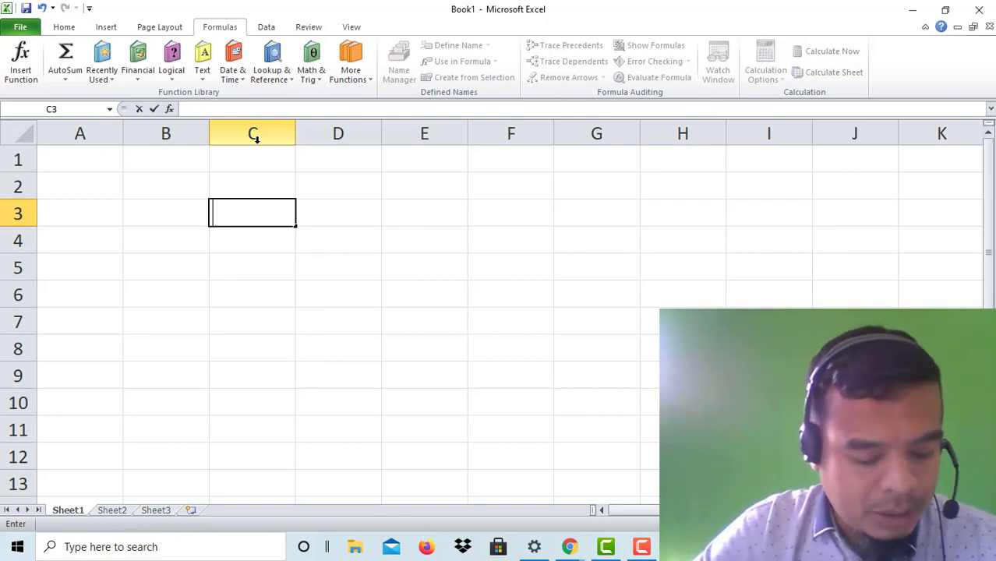
click(265, 28)
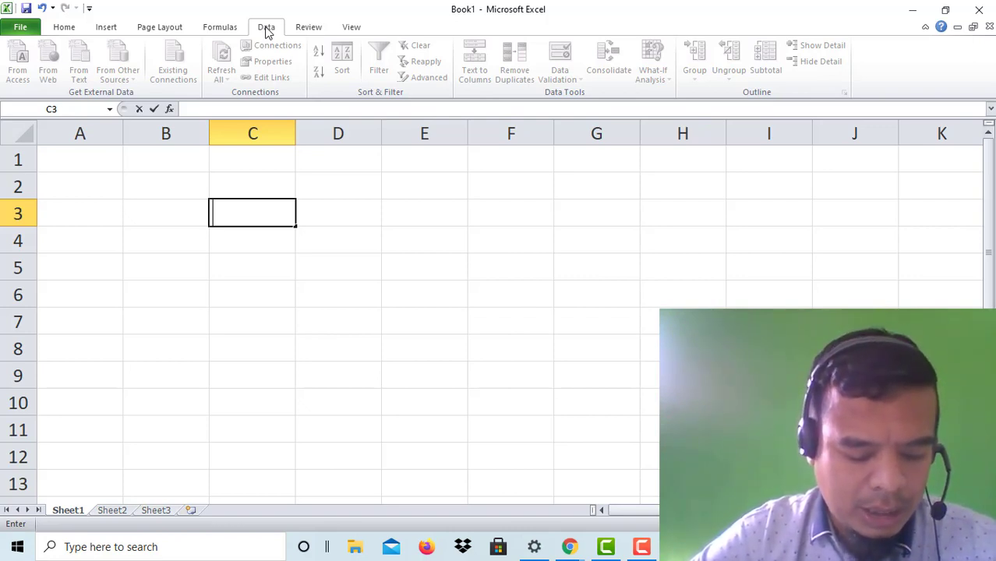
Step: Enter the sample letters A, C and B in cells D2, D3 and D4
click(430, 256)
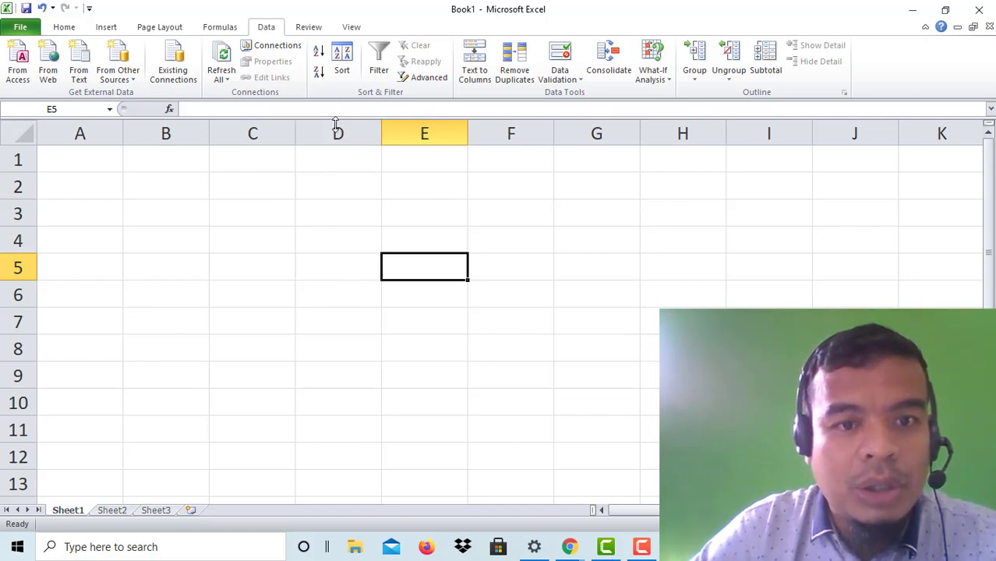
click(315, 187)
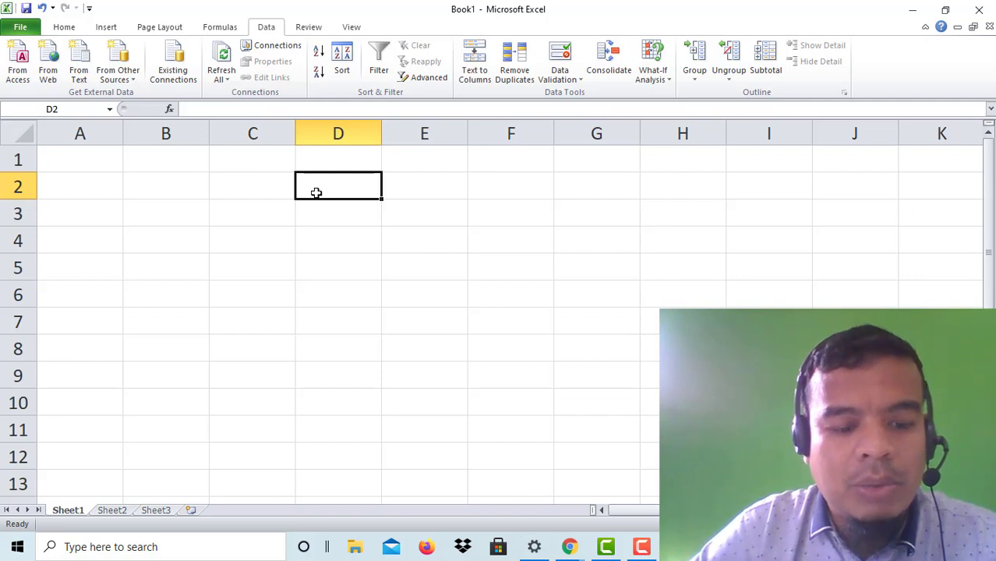
text(A)
click(321, 215)
text(C)
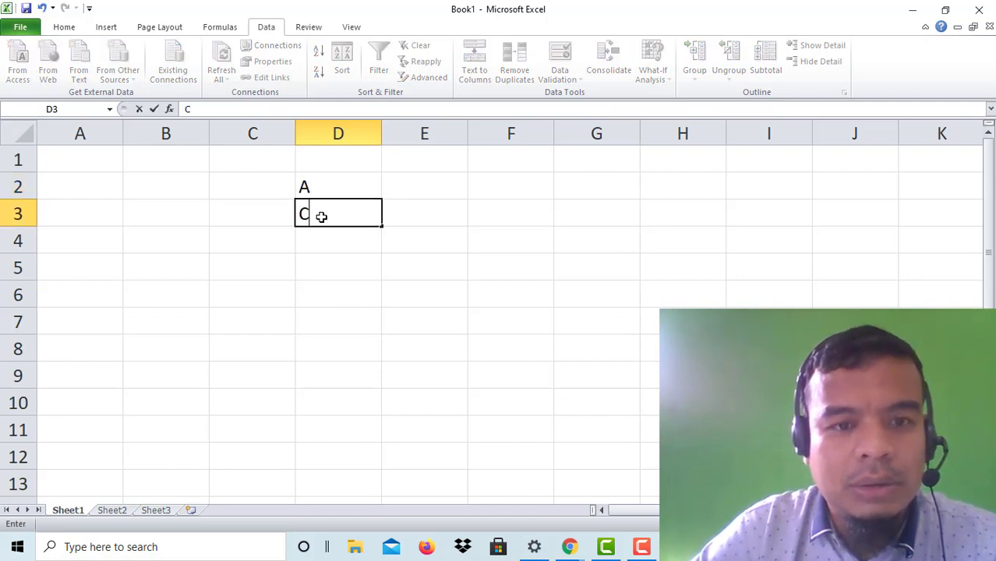
click(314, 250)
text(B)
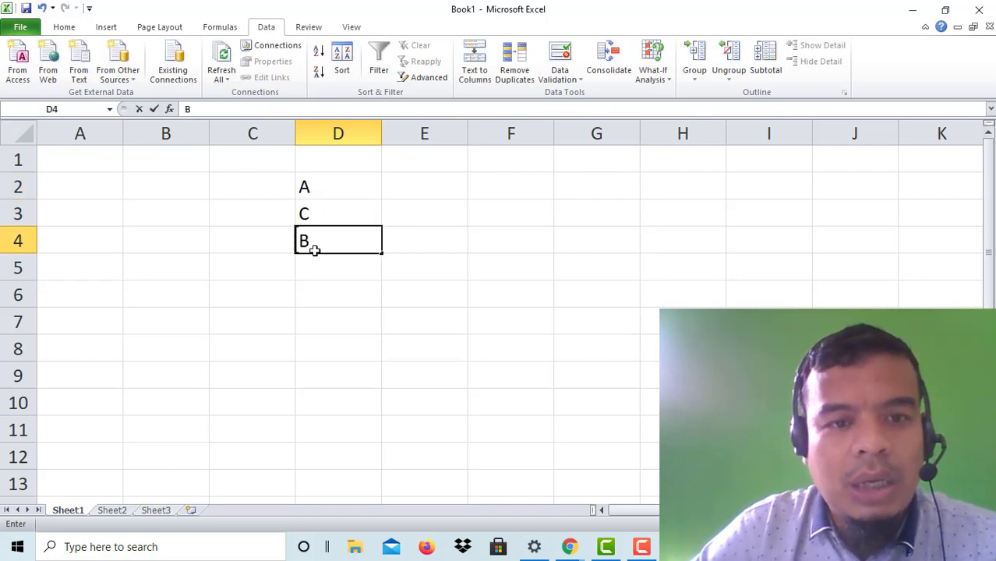
click(336, 258)
Step: Sort the letters in D2:D4 in Z to A descending order
click(326, 188)
drag(327, 188, 324, 238)
click(340, 63)
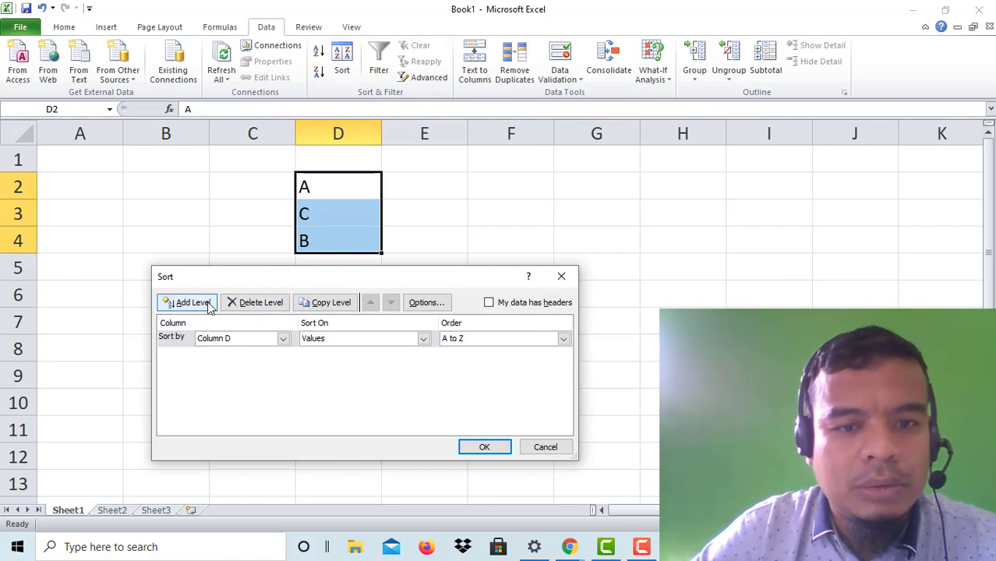
click(499, 338)
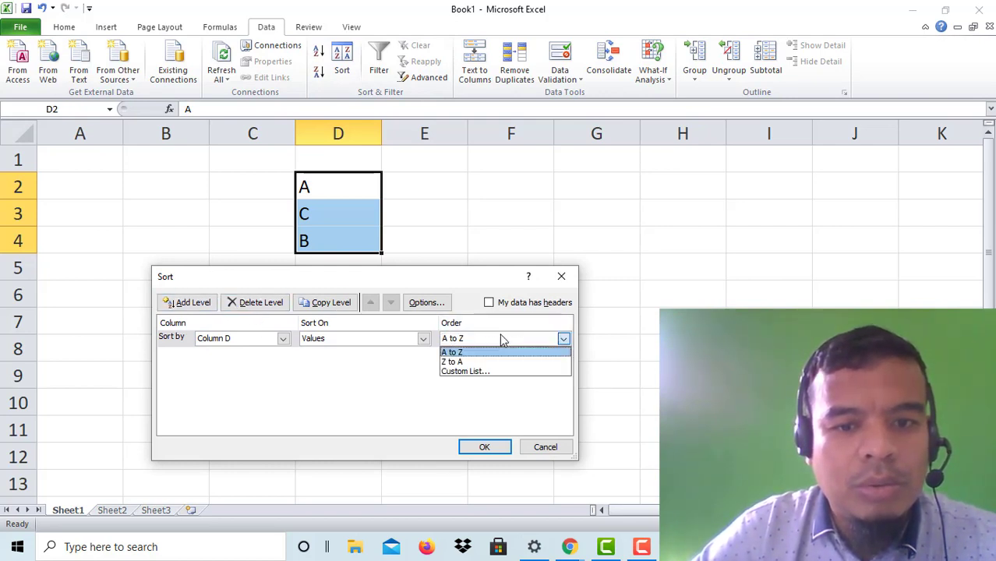
click(463, 361)
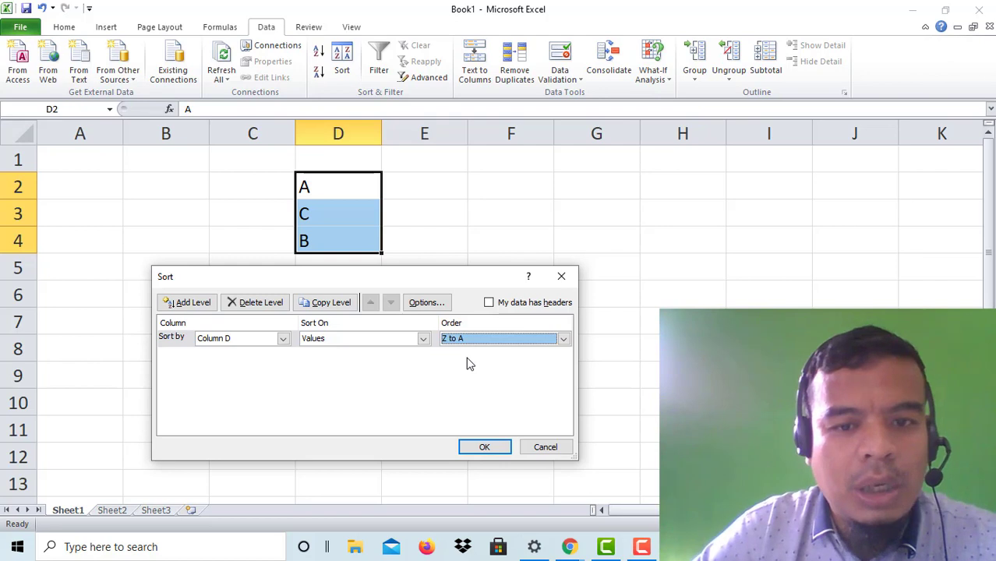
click(477, 445)
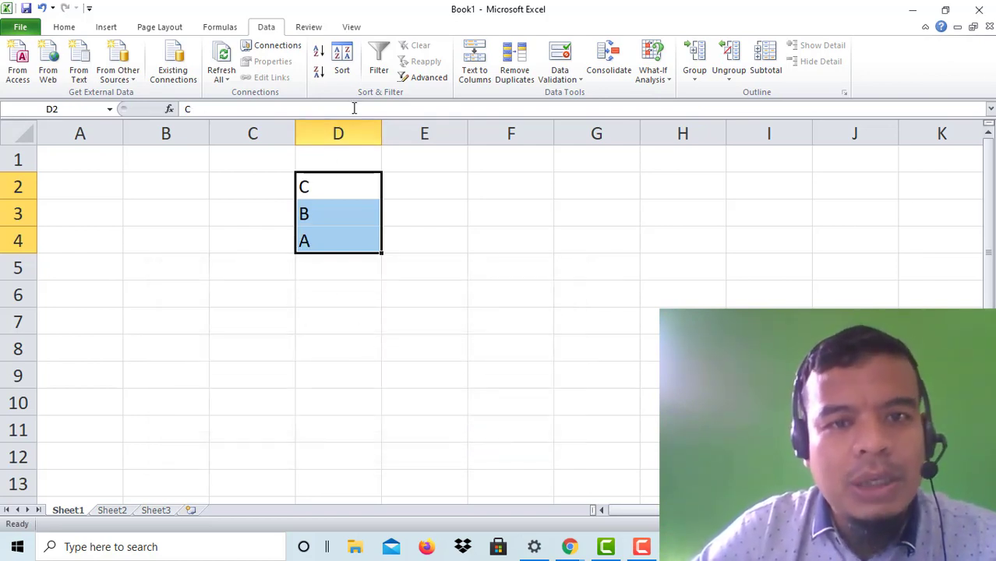
Step: Clear the contents of C2:D4 and make E5 the active cell
click(413, 249)
drag(230, 179, 328, 244)
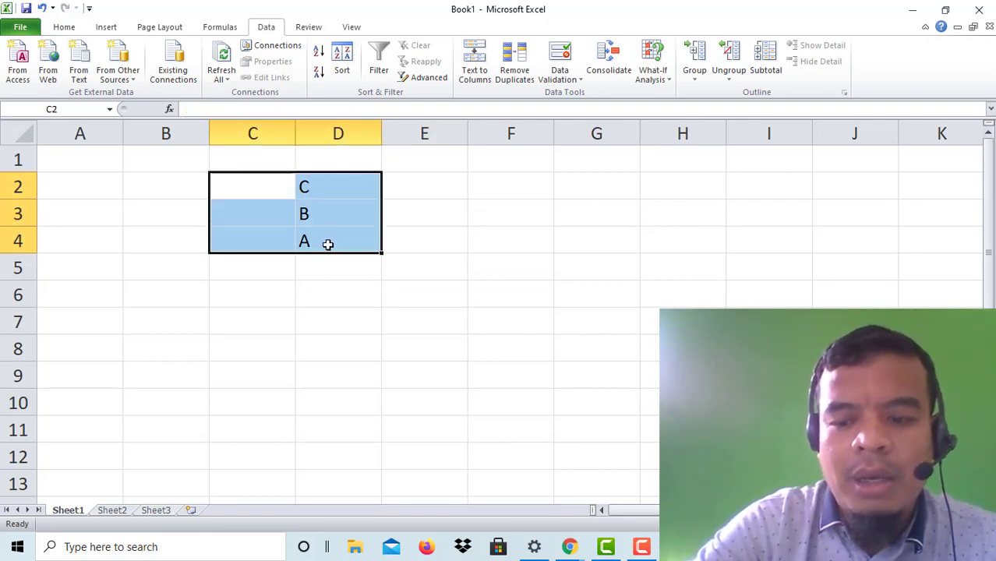
key(Delete)
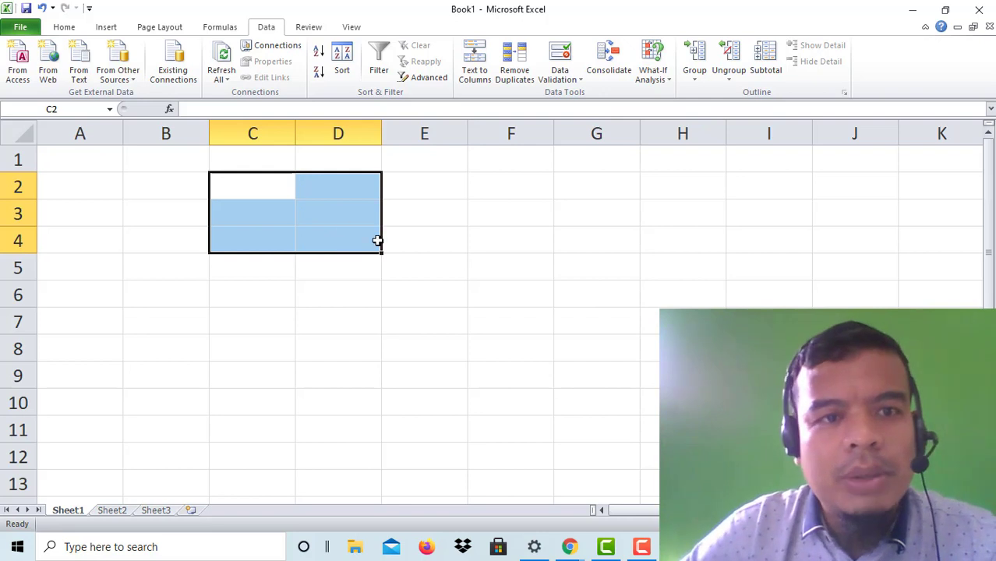
click(425, 267)
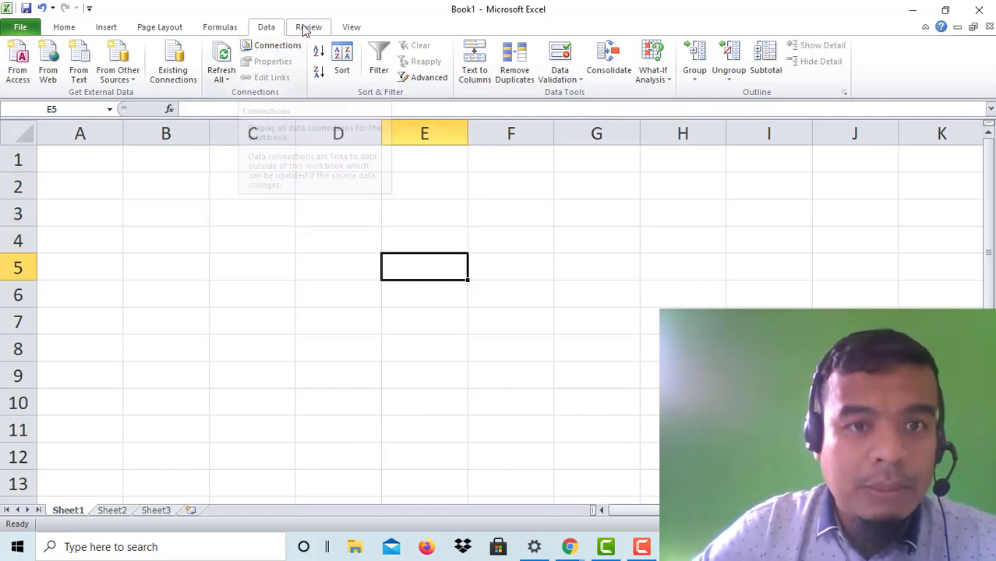
Step: Show the Review ribbon with proofing, comments and protection tools
click(326, 27)
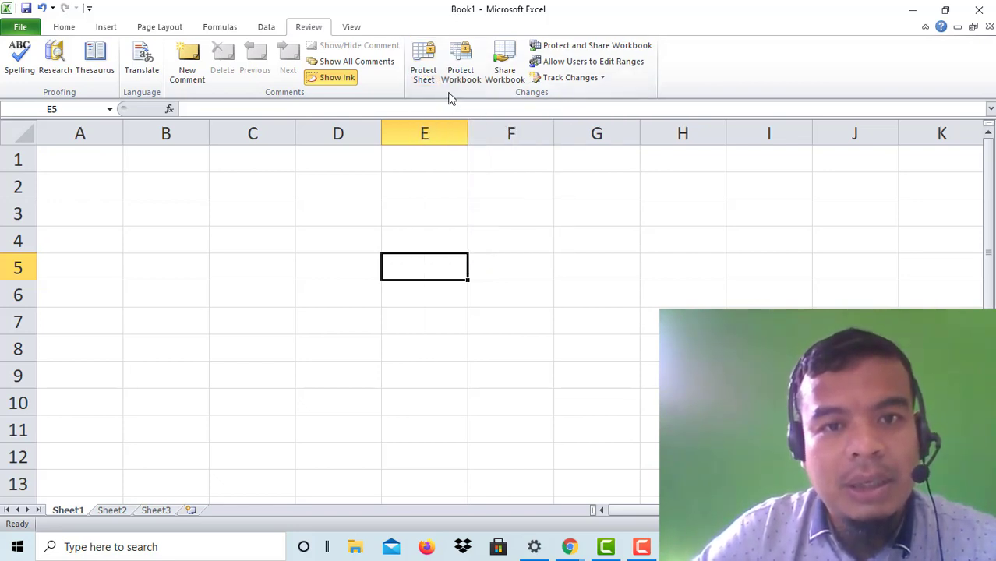
click(423, 65)
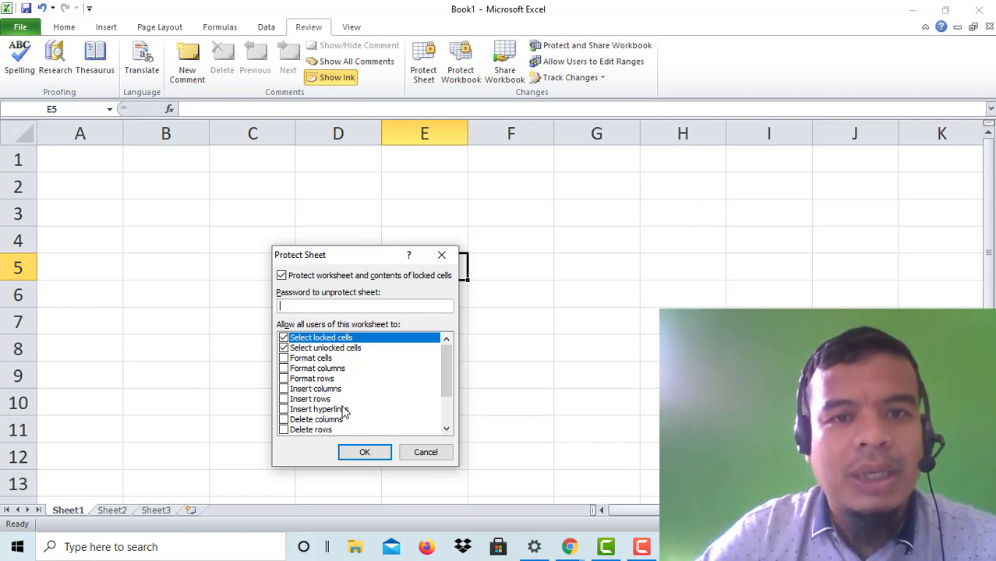
click(421, 454)
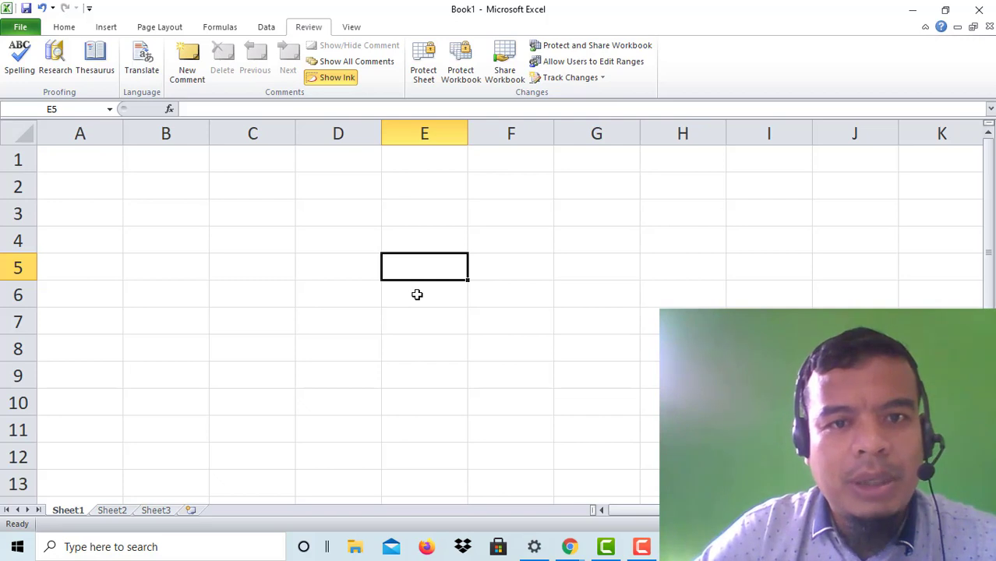
click(423, 61)
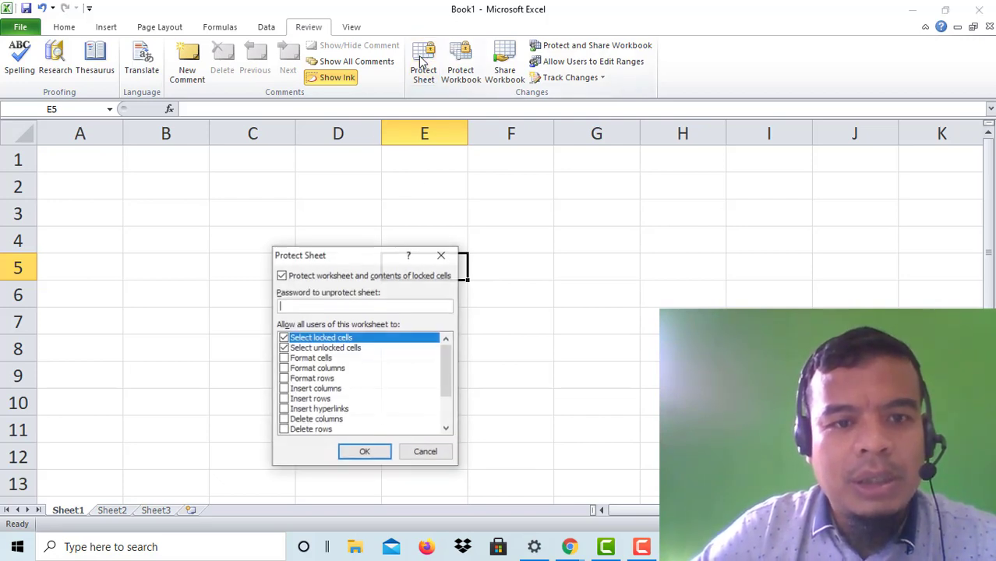
click(348, 305)
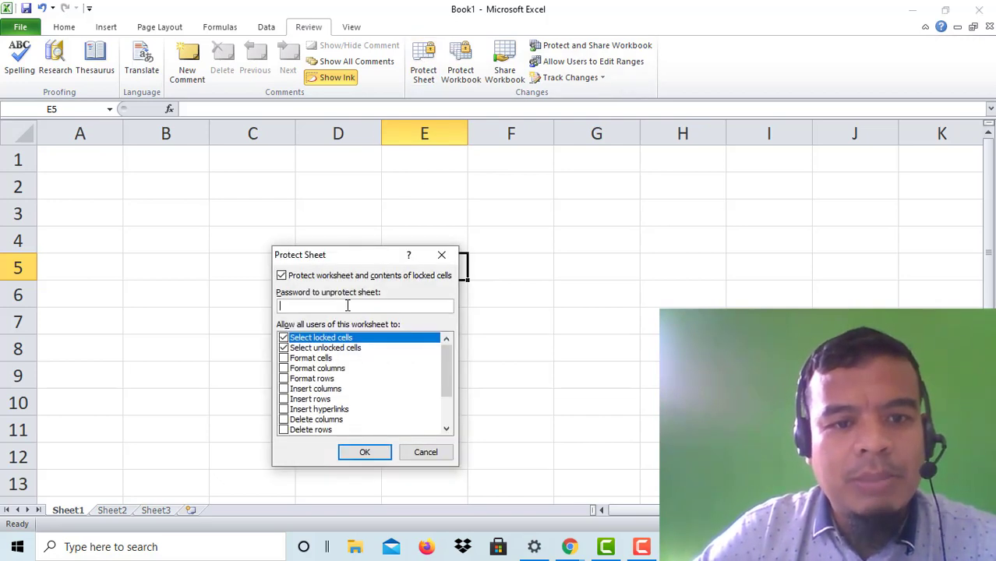
click(413, 452)
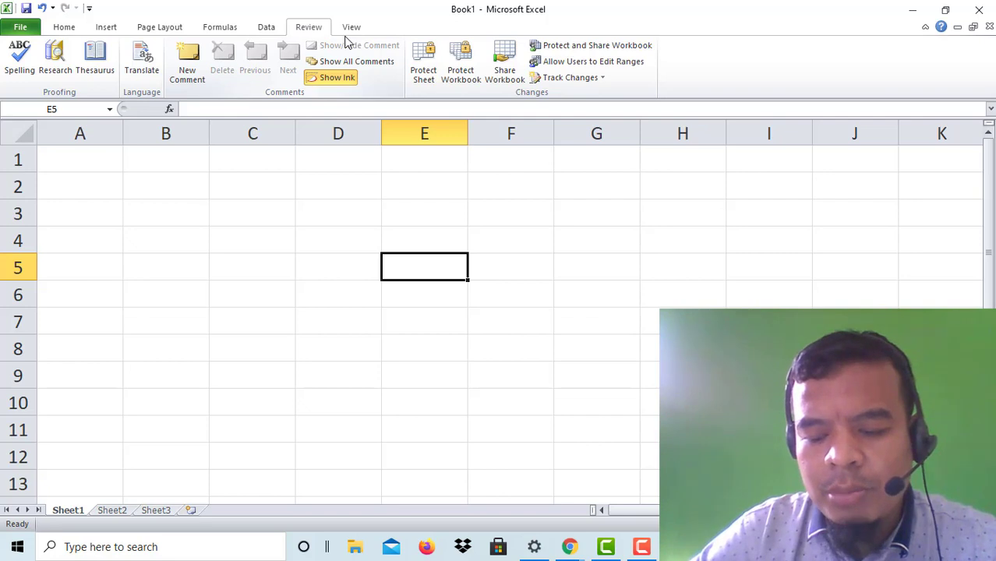
Step: With the View ribbon shown, enter 3 in D5 and 5 in E6
click(355, 27)
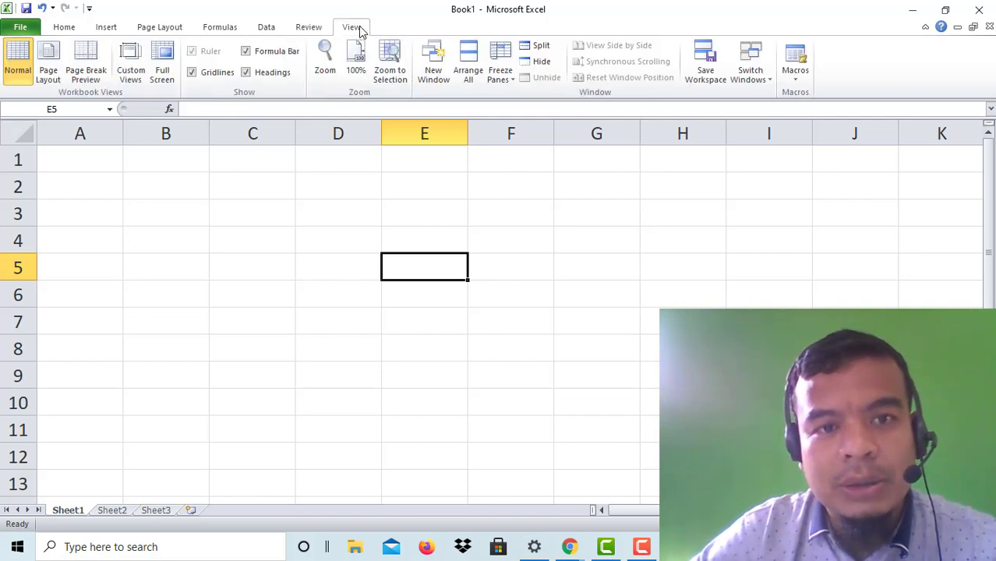
click(429, 211)
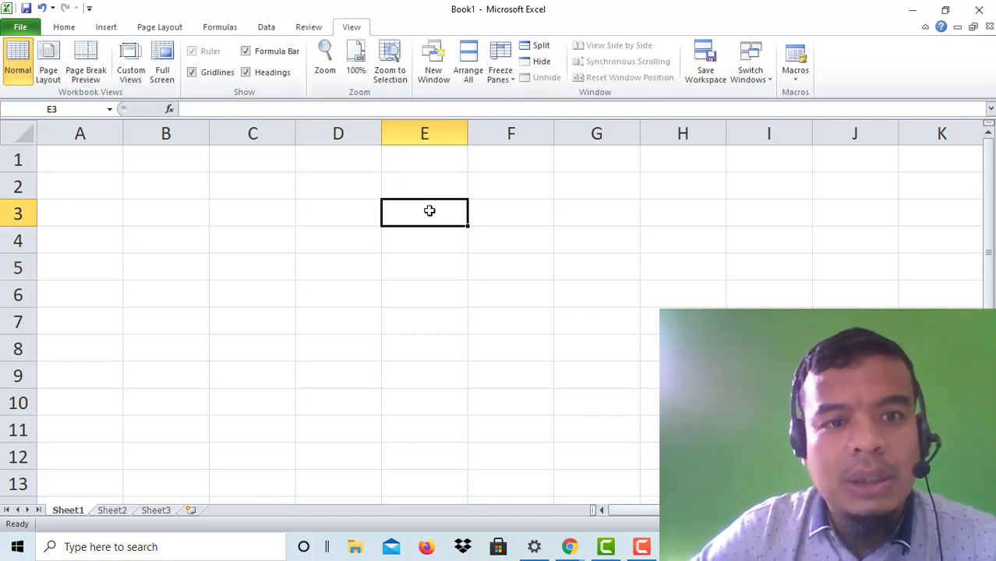
click(341, 254)
text(3)
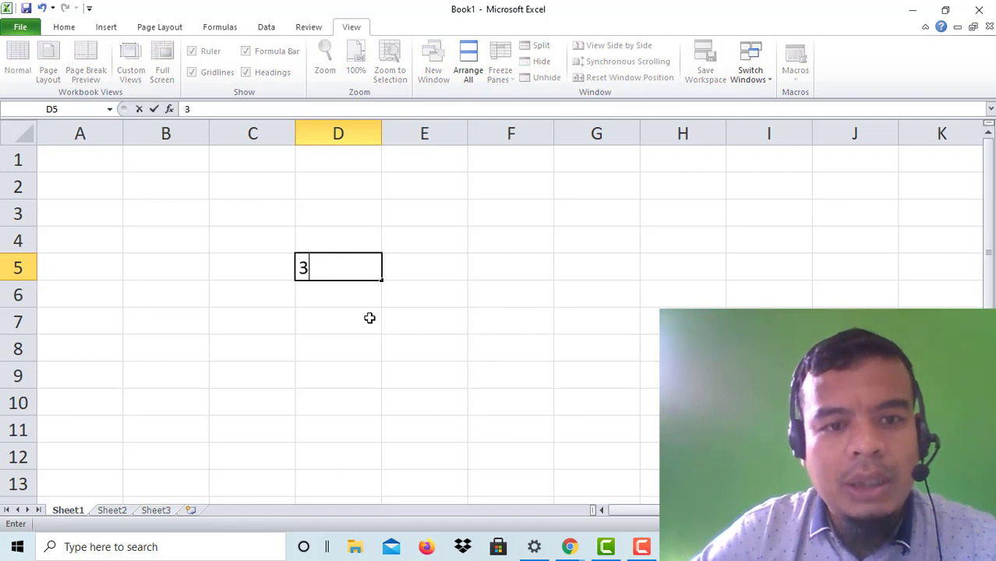
click(364, 313)
click(406, 289)
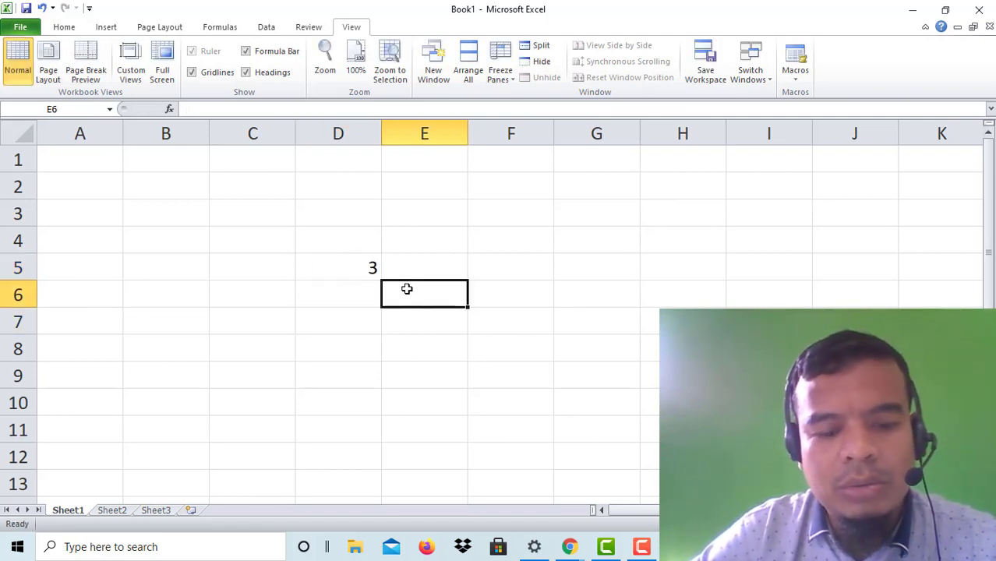
text(5)
click(423, 320)
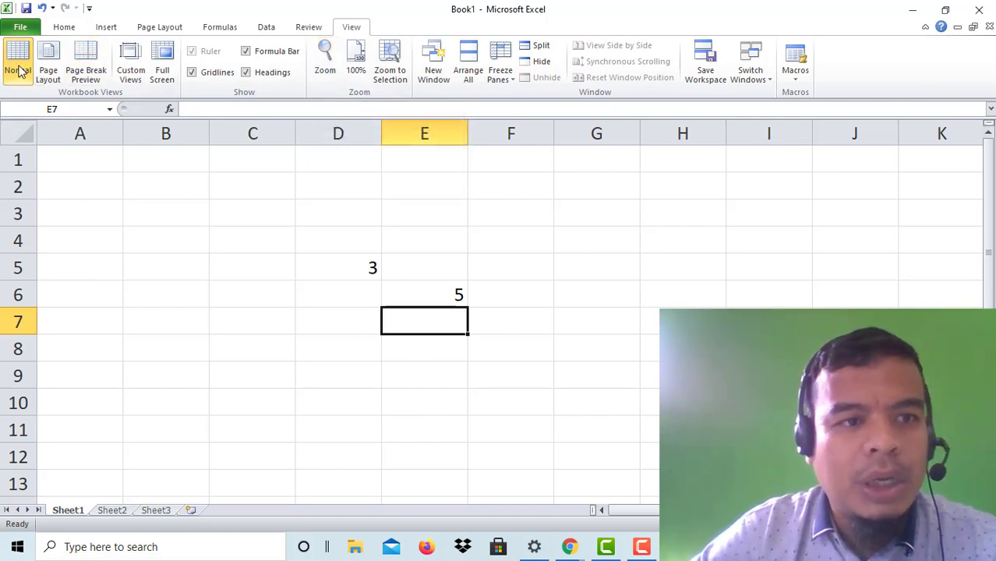
click(50, 76)
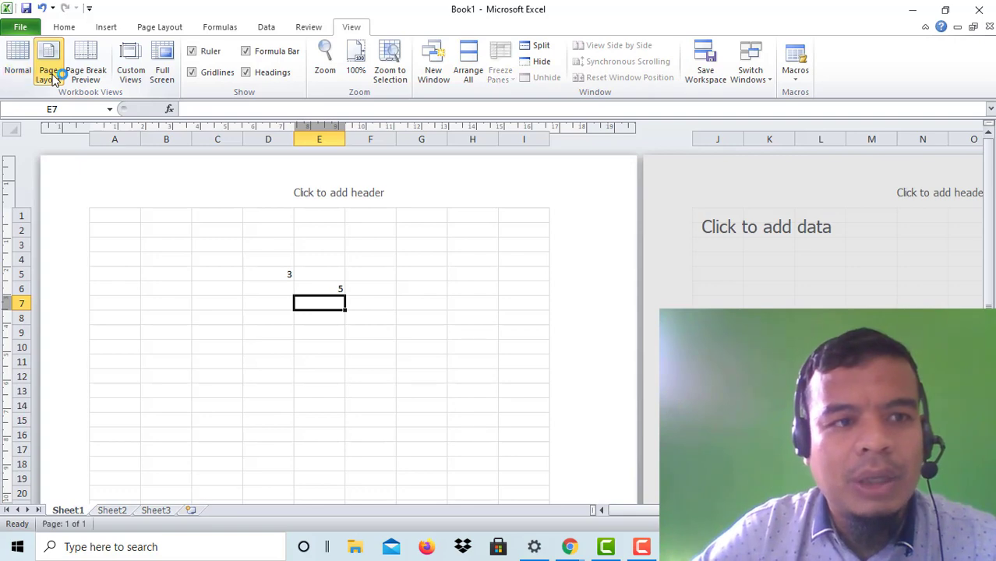
click(30, 67)
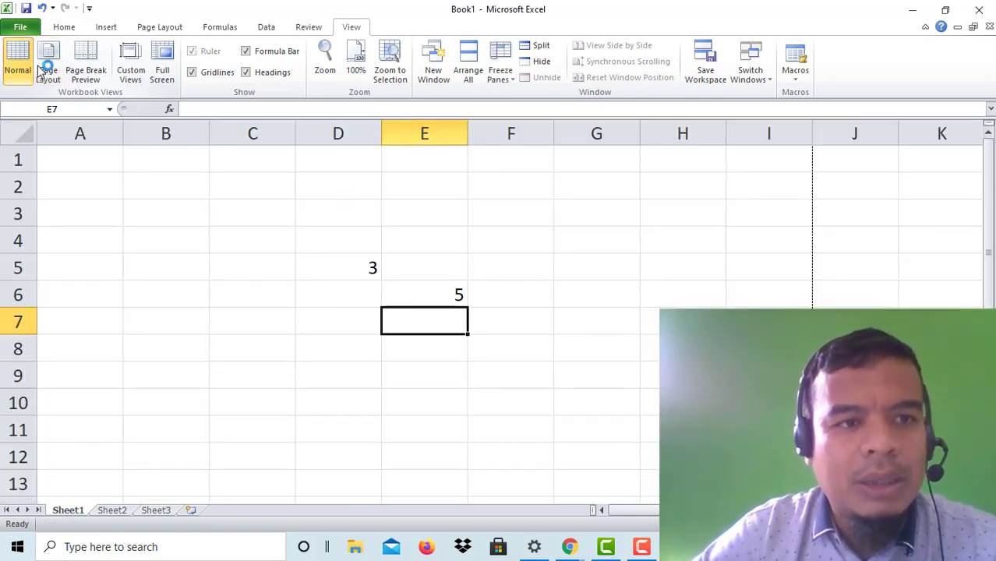
click(49, 72)
click(86, 75)
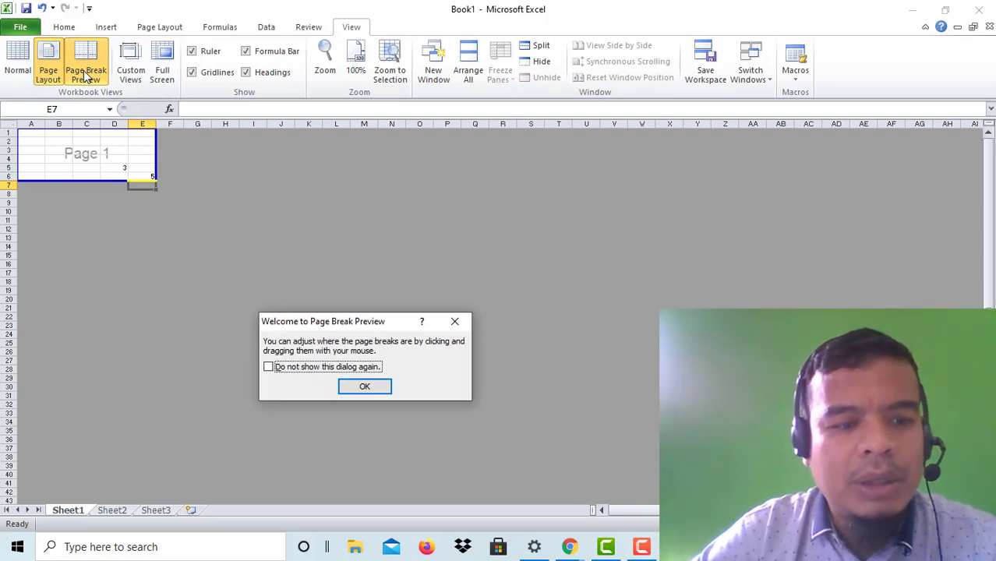
click(362, 388)
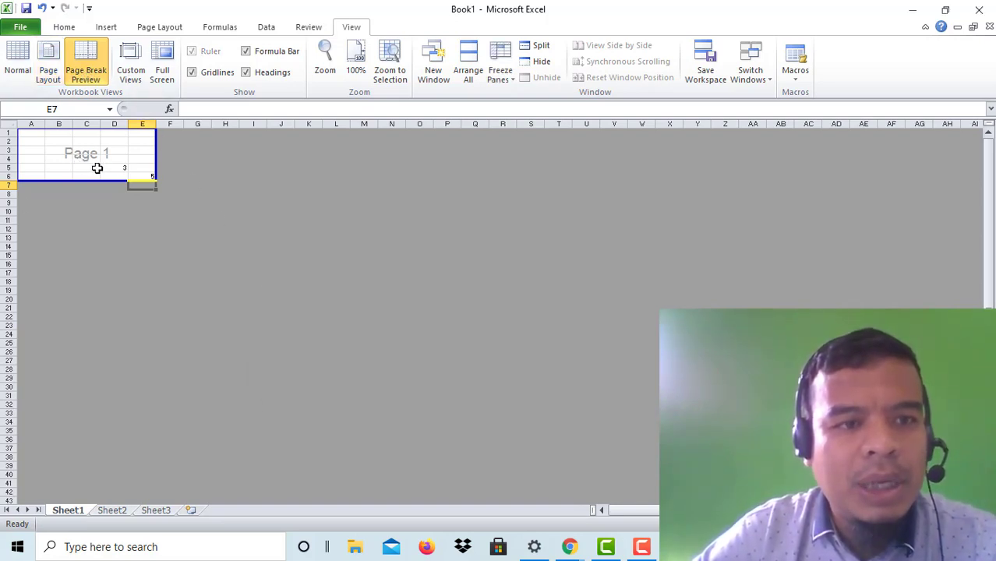
click(131, 70)
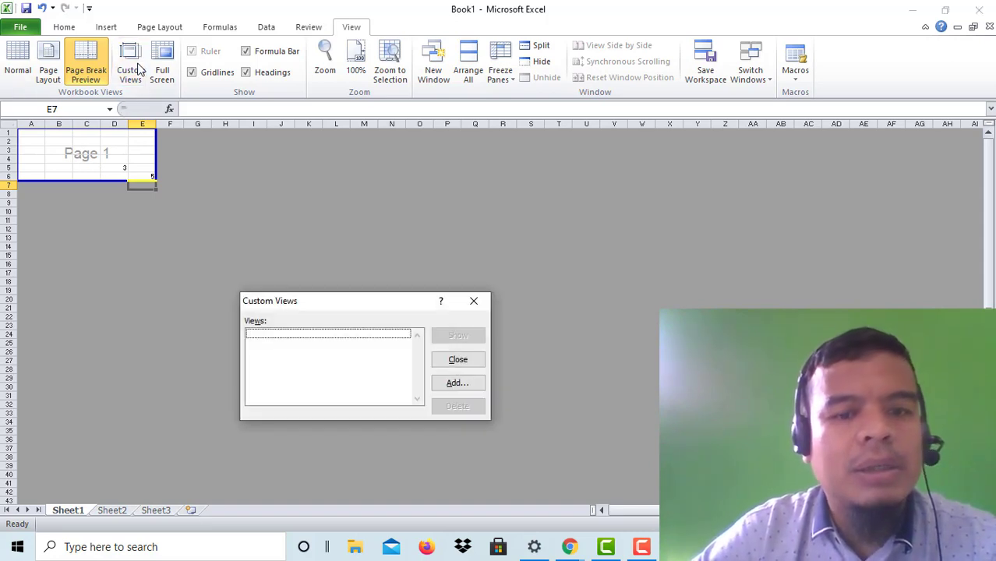
click(483, 309)
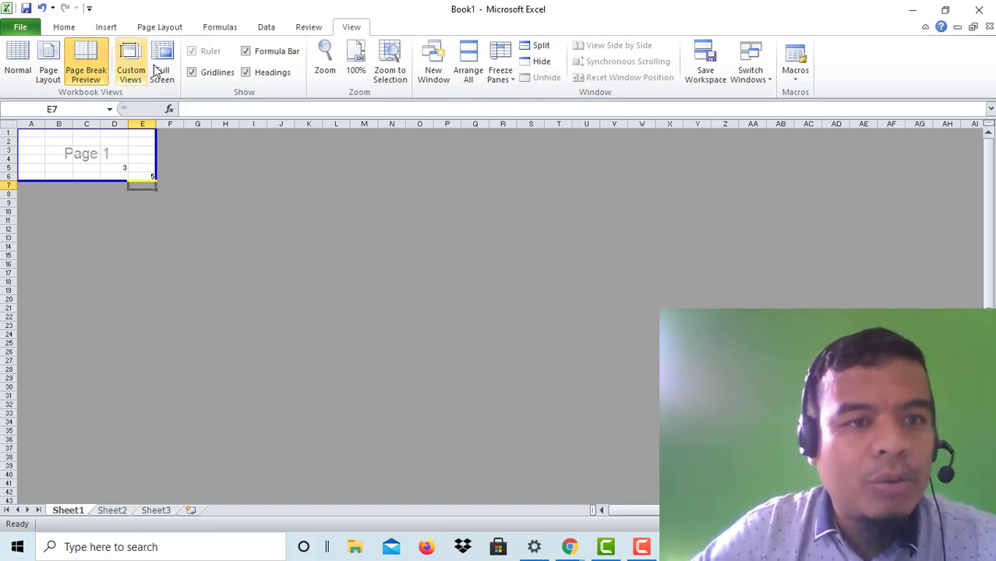
click(159, 67)
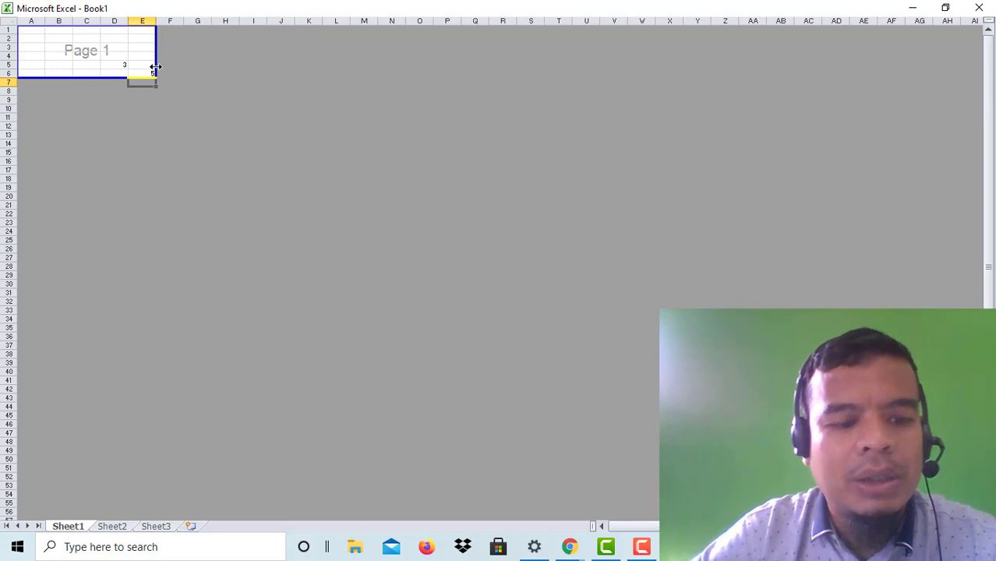
key(Escape)
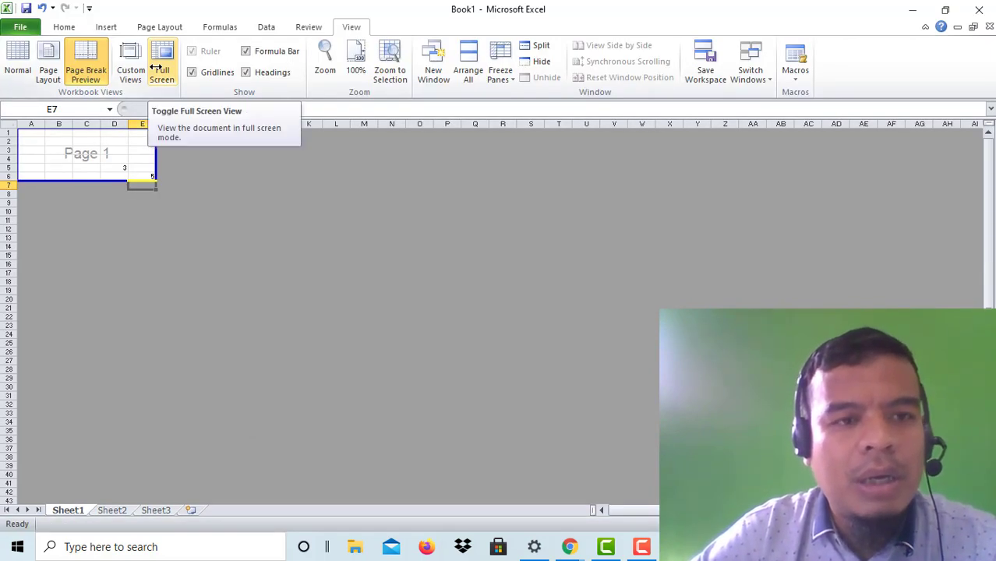
click(169, 58)
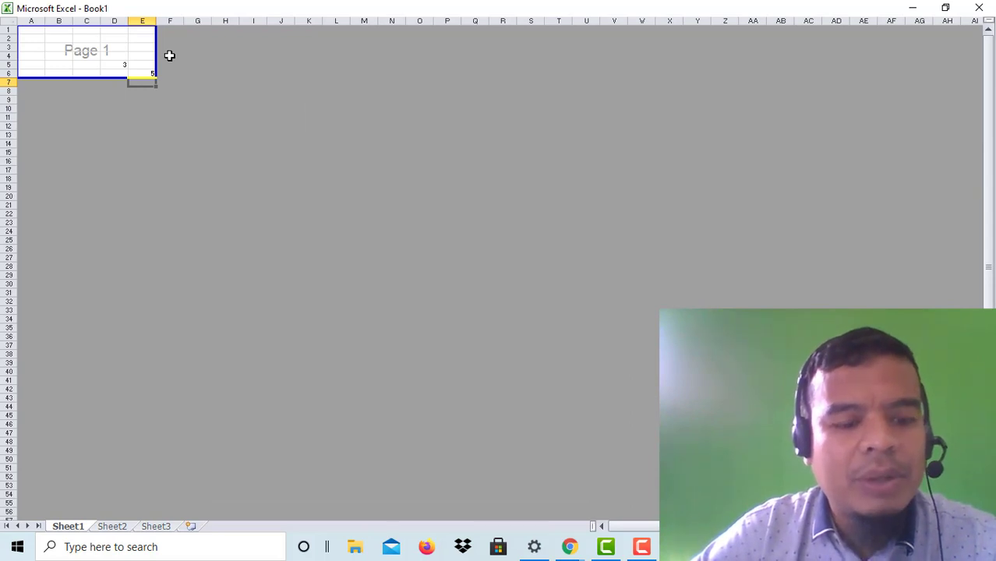
key(Escape)
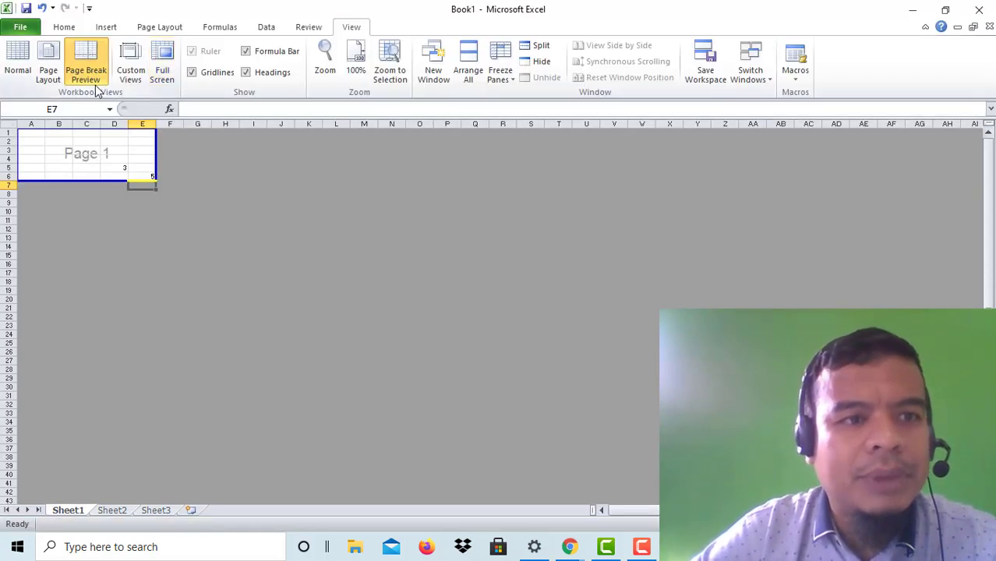
click(18, 62)
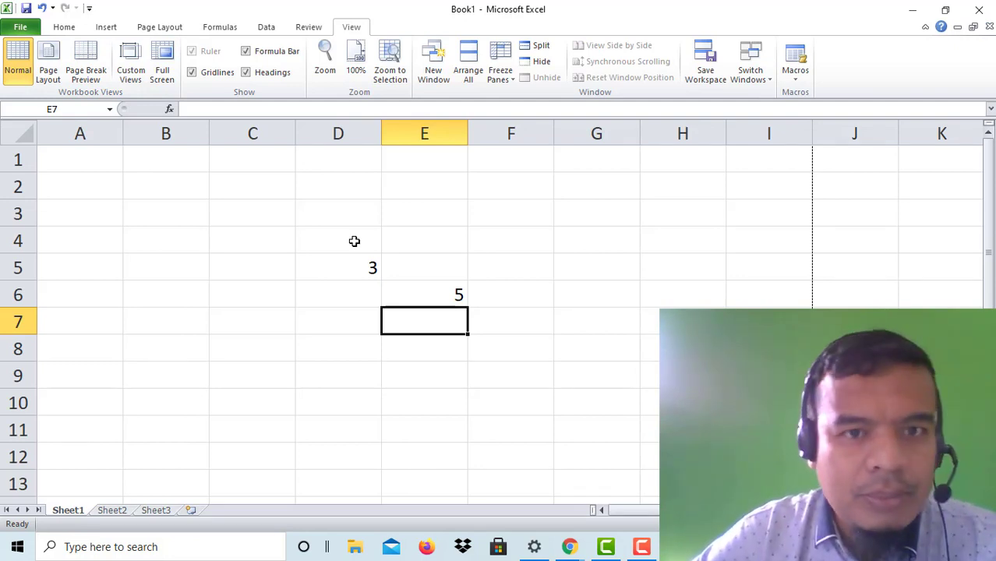
Step: Toggle the Formula Bar off and on, then zoom the sheet to 200%
click(269, 54)
click(270, 54)
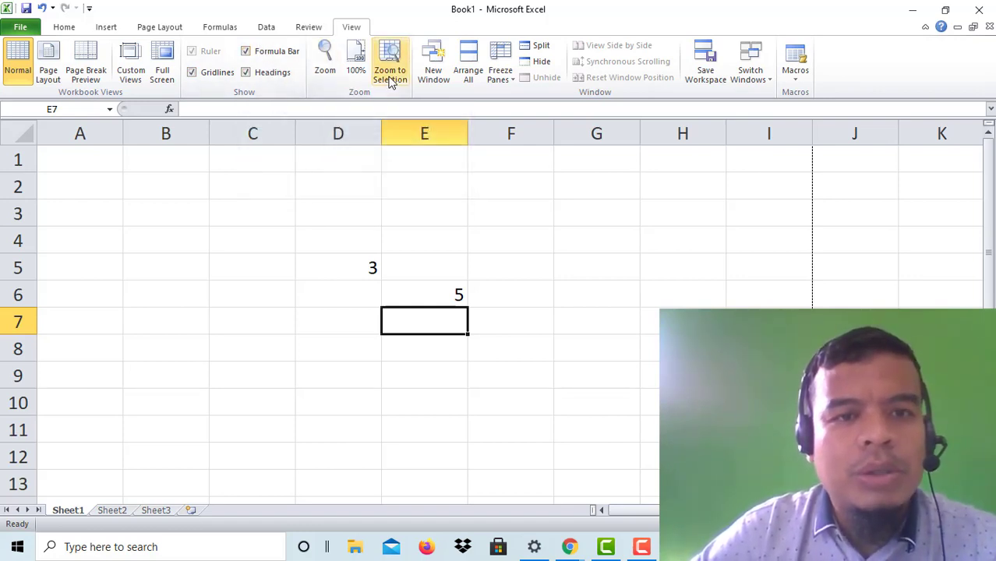
click(325, 62)
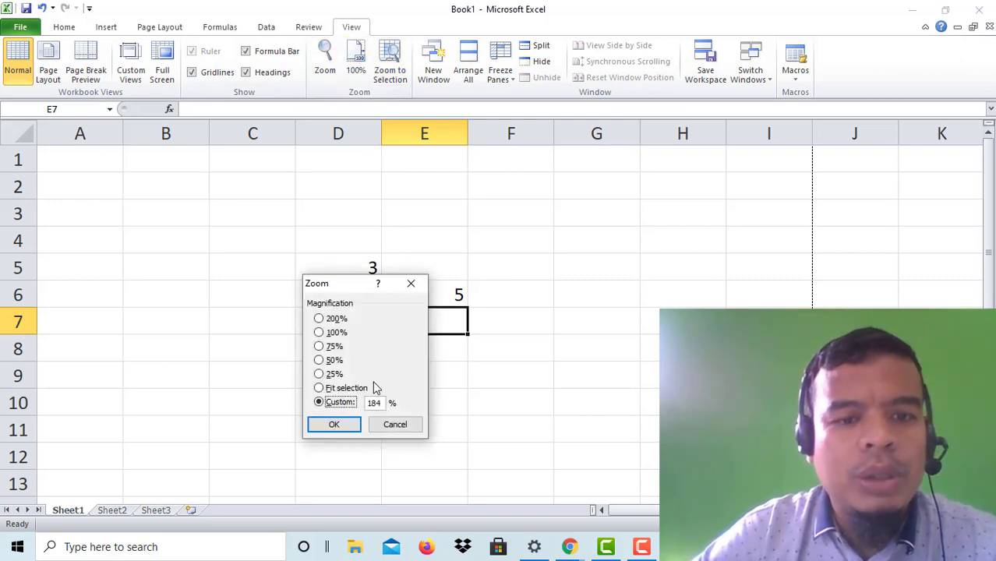
click(333, 319)
click(334, 424)
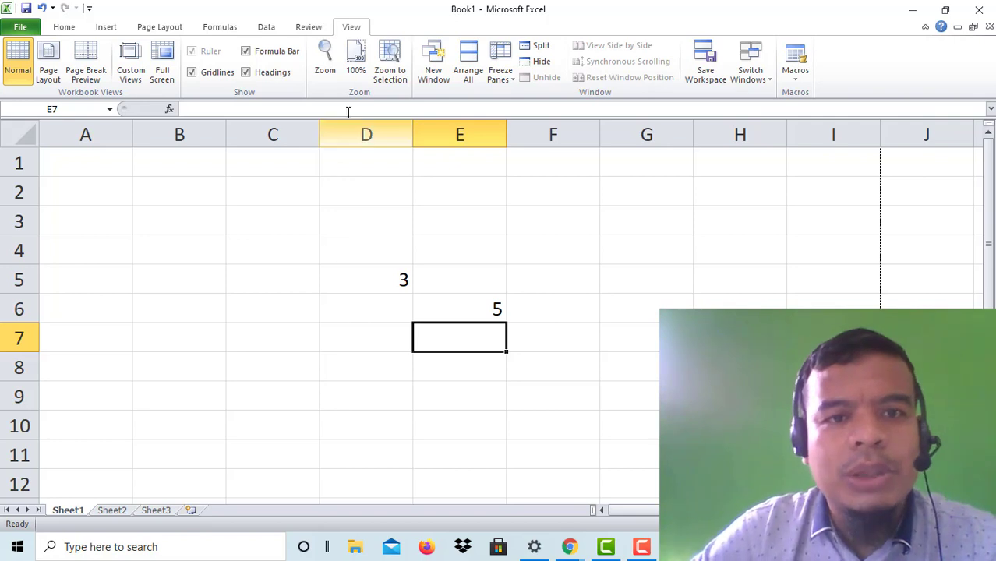
click(325, 63)
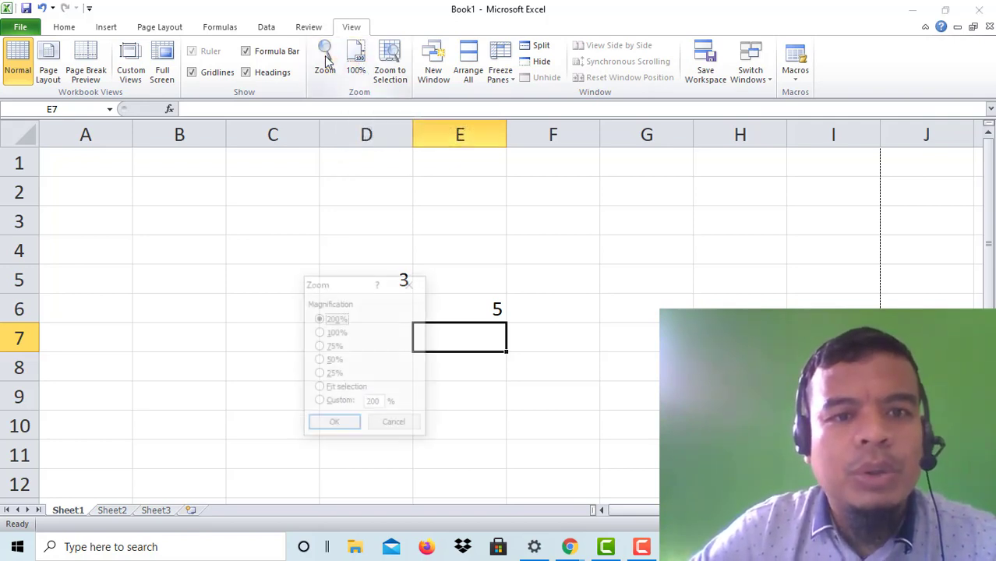
click(413, 287)
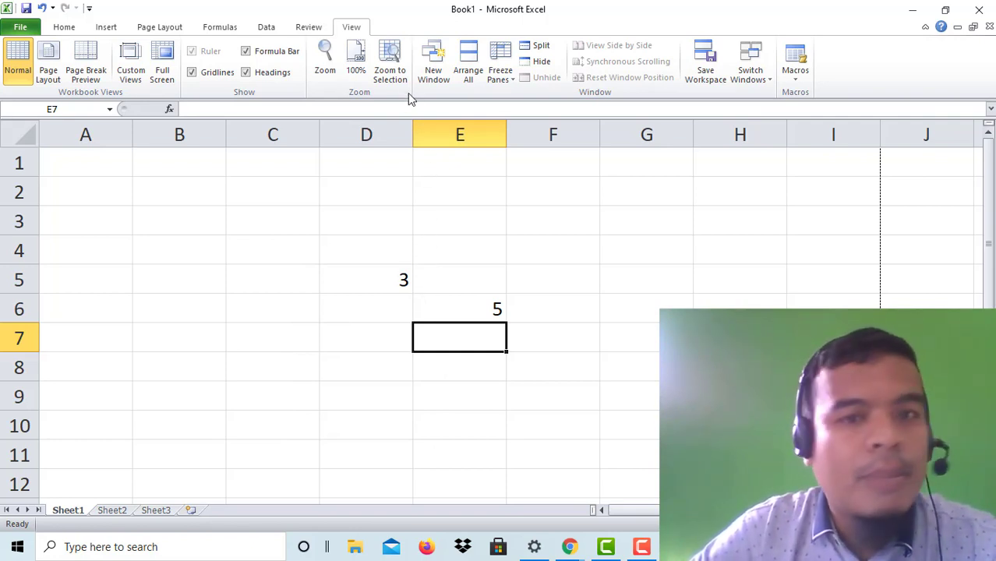
Step: Select C4:E6 and delete its contents, removing the 3 from D5, then select C4
click(399, 65)
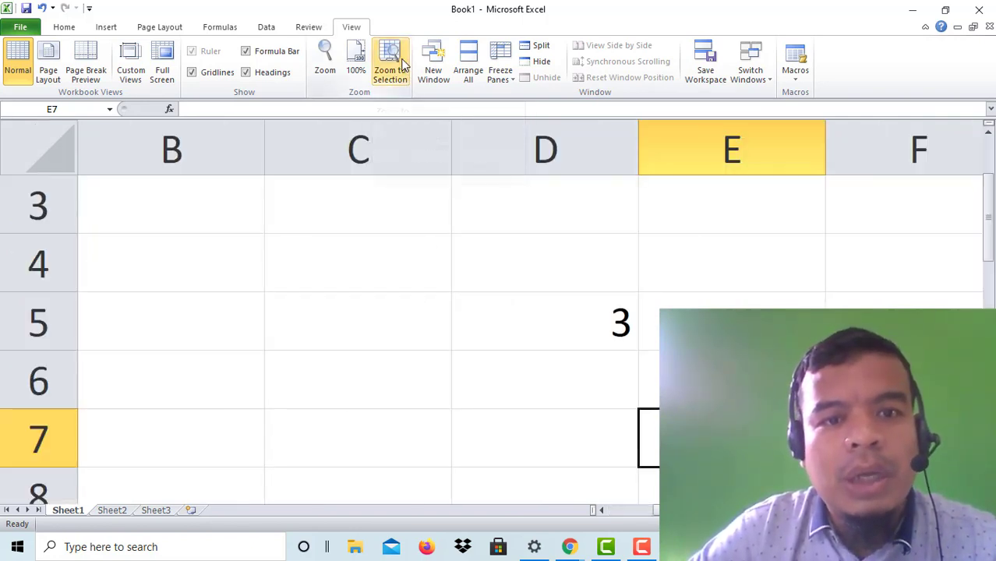
drag(608, 306, 725, 382)
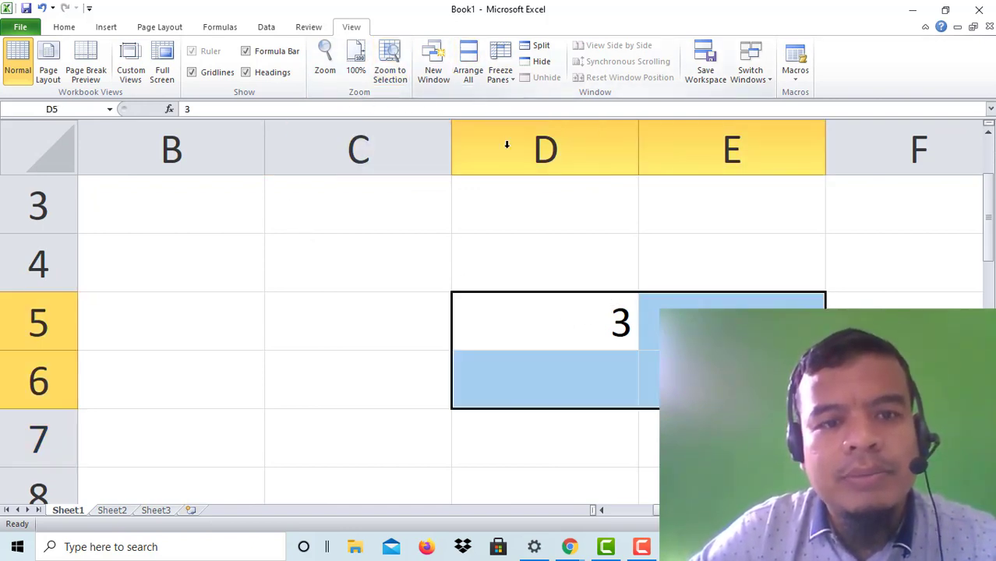
click(462, 258)
drag(318, 287, 701, 377)
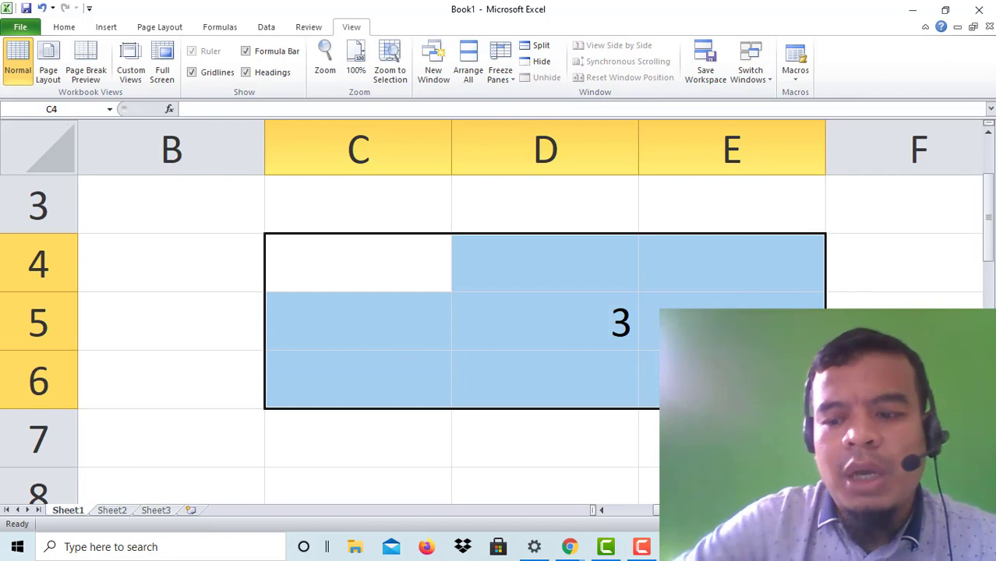
key(Delete)
click(586, 334)
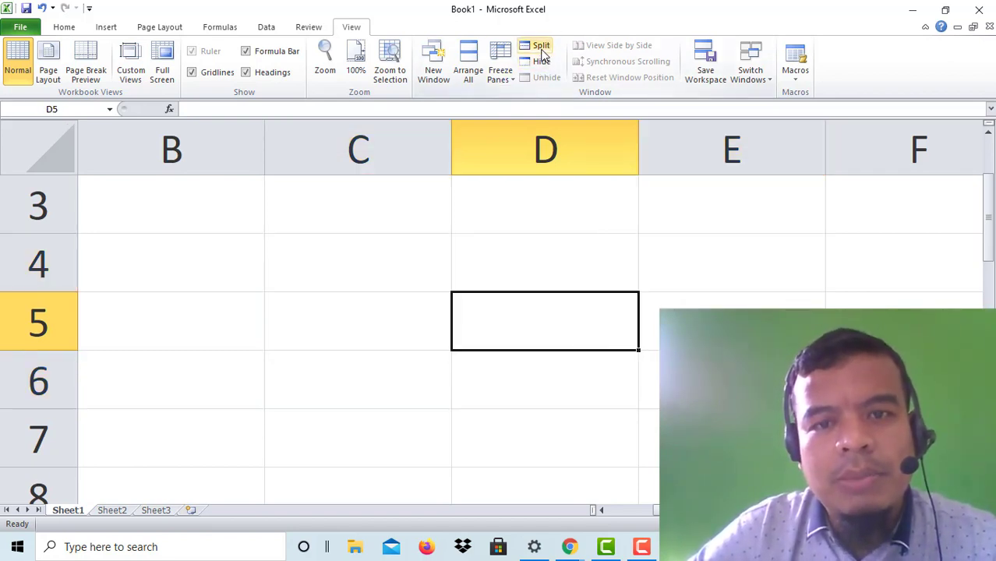
click(384, 286)
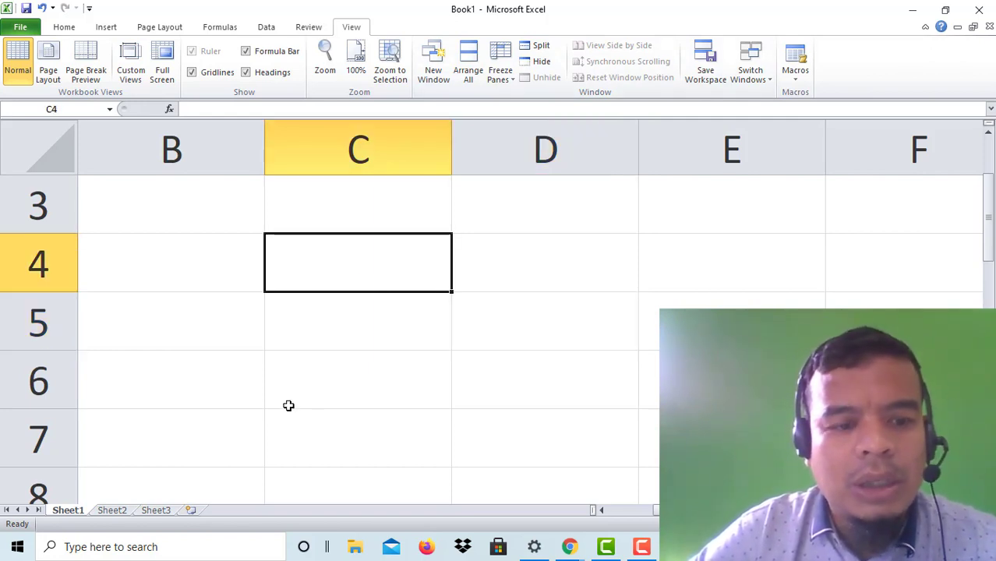
Step: Open LAT 1 EXCEL from Recent Workbooks and select cell C3 in the snack sales table
click(21, 28)
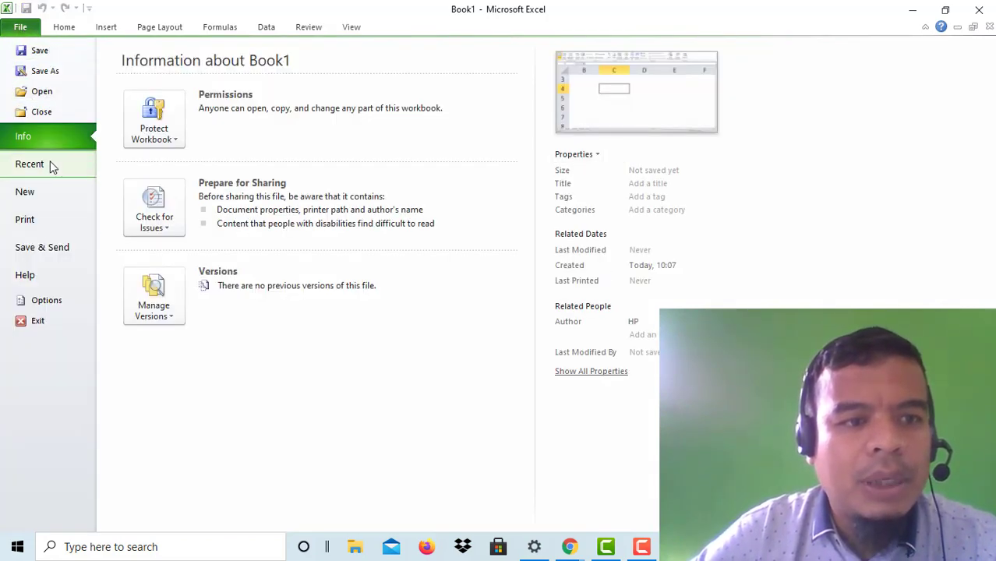
click(30, 164)
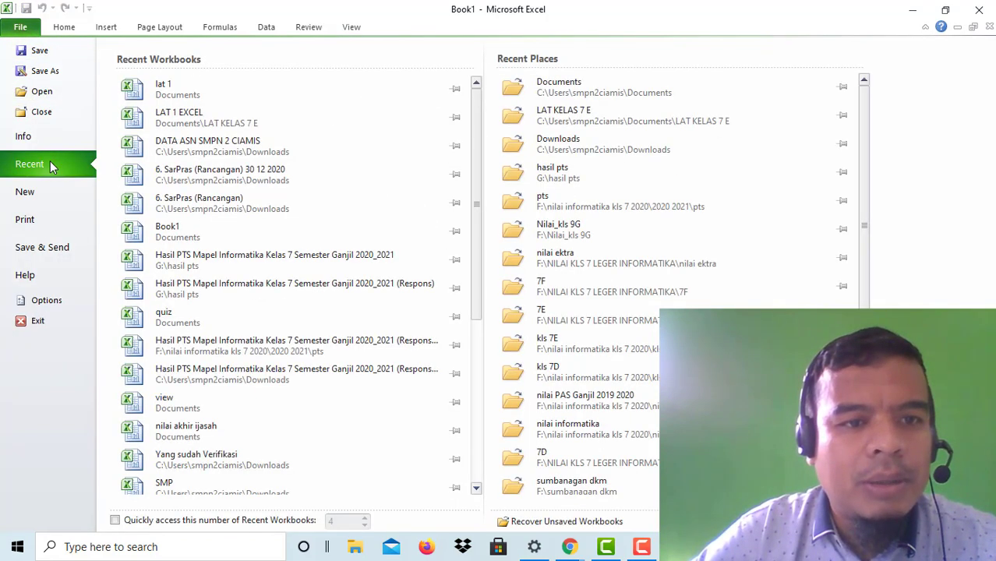
click(192, 110)
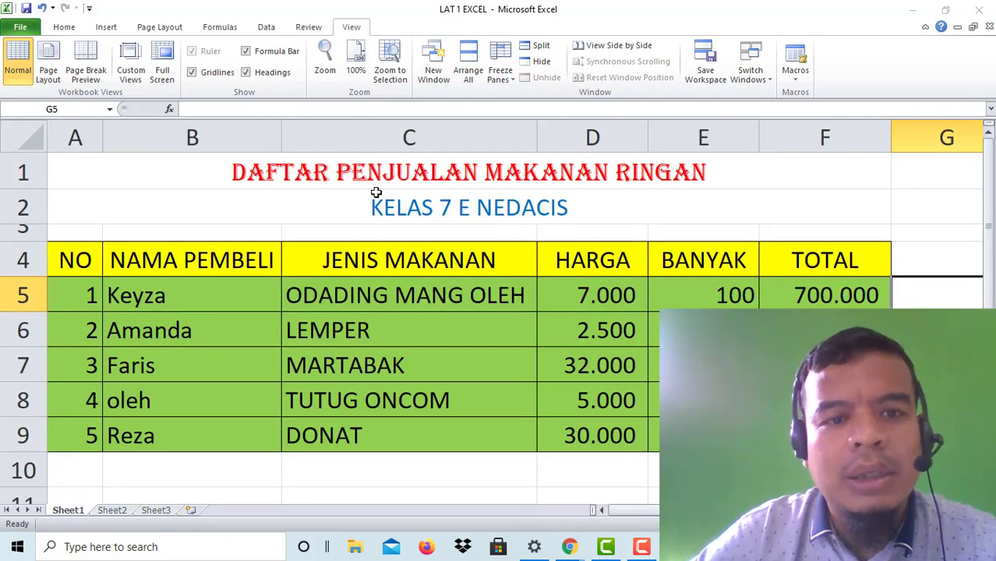
click(303, 238)
scroll(303, 239, down, 5)
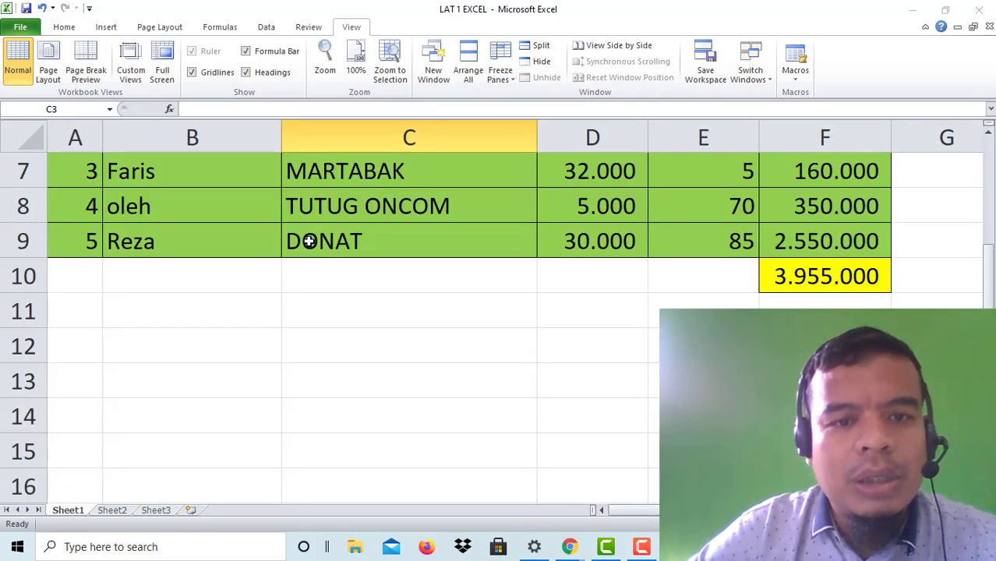
scroll(309, 241, up, 4)
scroll(310, 241, up, 1)
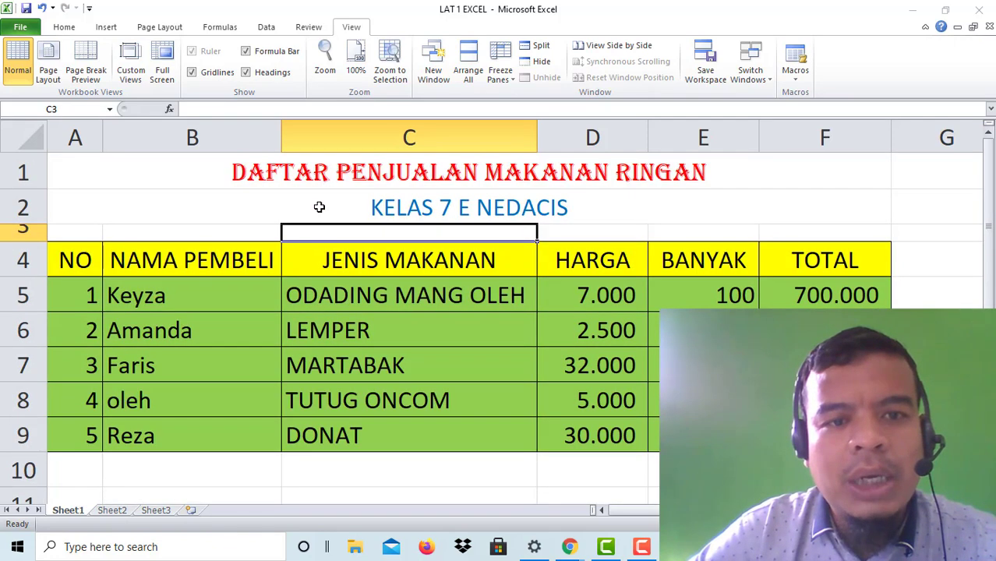
scroll(318, 204, down, 2)
scroll(318, 206, up, 2)
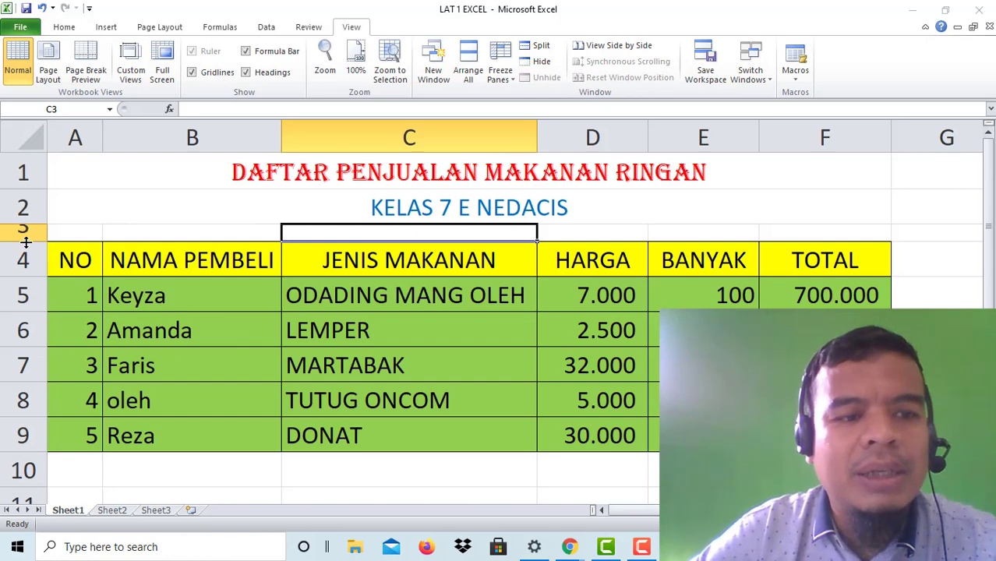
Step: Split the window into panes at cell C3, then remove both pane dividers
click(536, 45)
drag(282, 202, 282, 202)
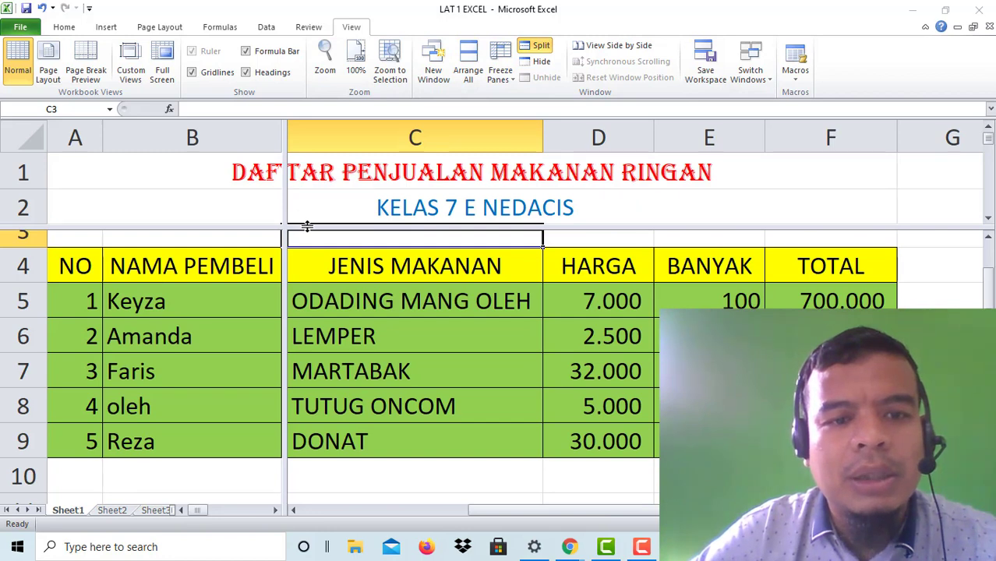
scroll(339, 259, down, 3)
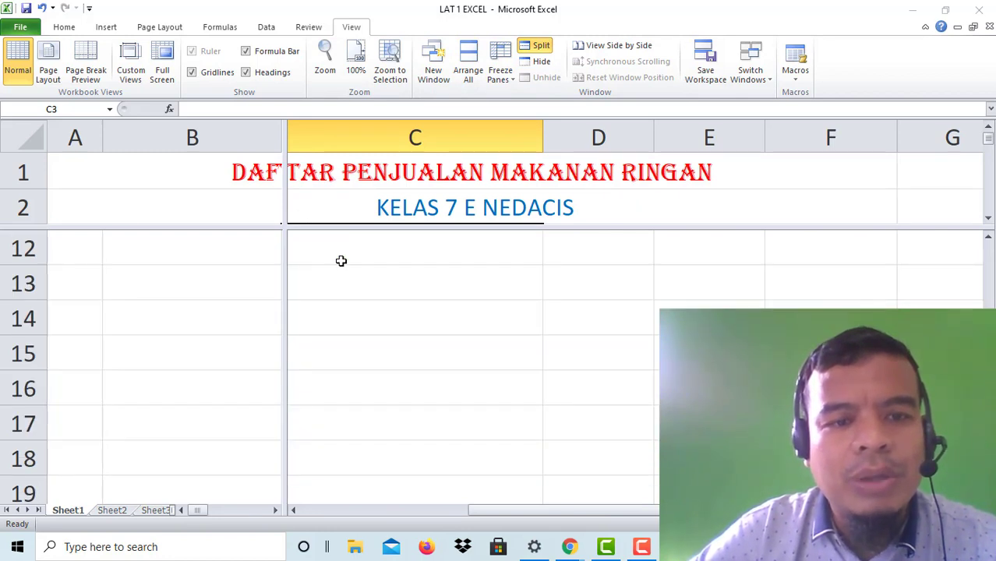
scroll(340, 261, up, 3)
scroll(339, 261, down, 2)
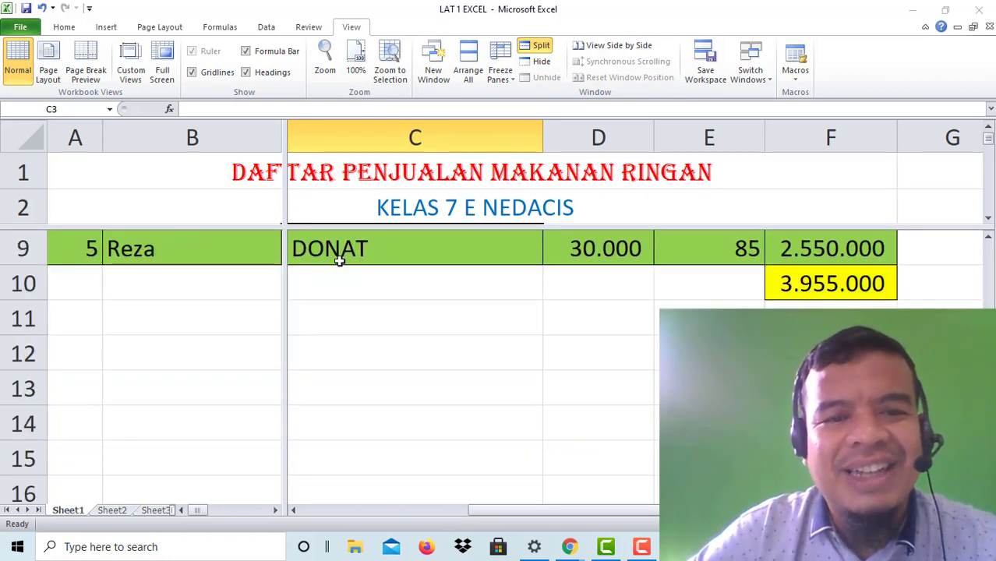
double_click(283, 185)
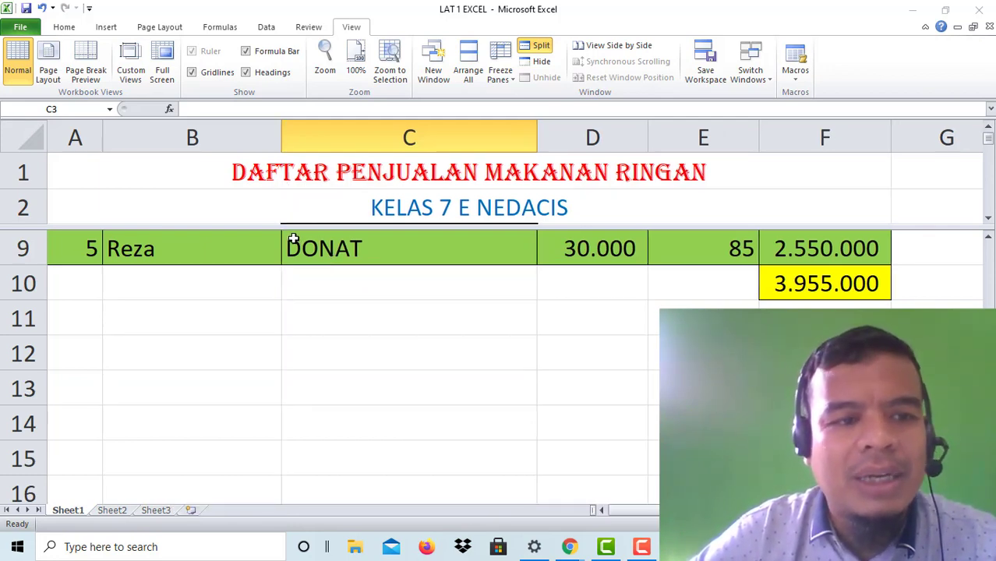
double_click(74, 226)
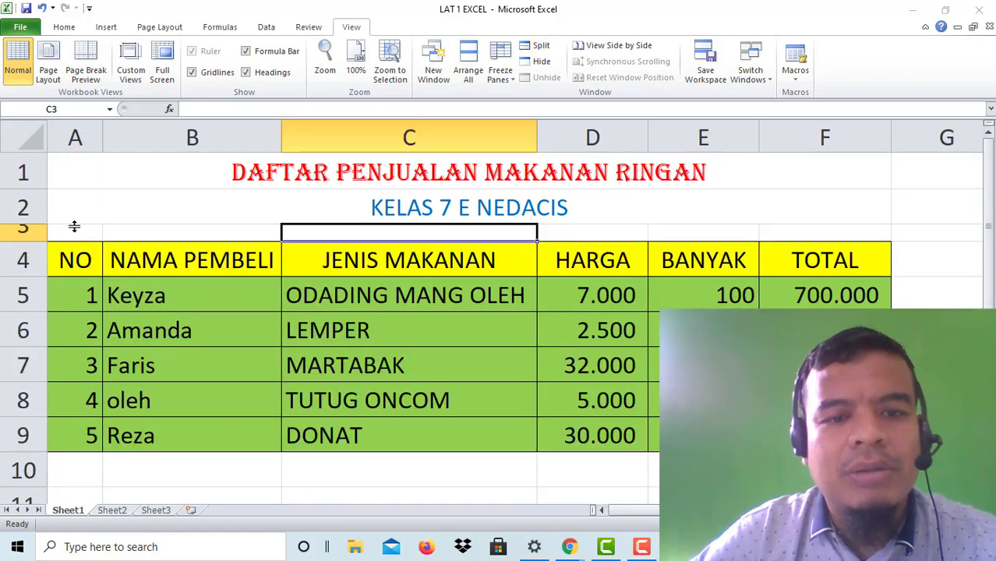
Step: Split the window again and remove the vertical divider, keeping only the horizontal split
click(538, 46)
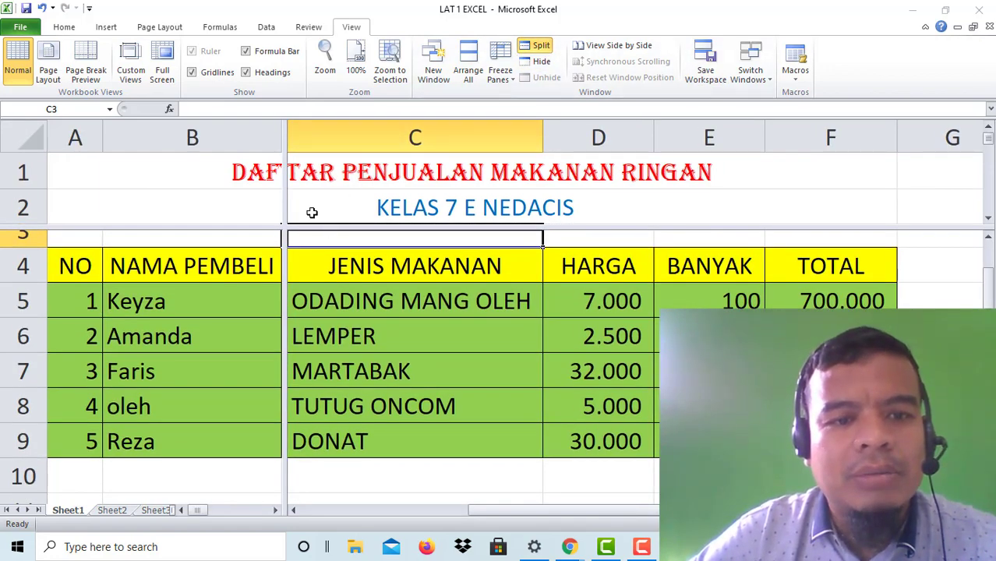
double_click(283, 195)
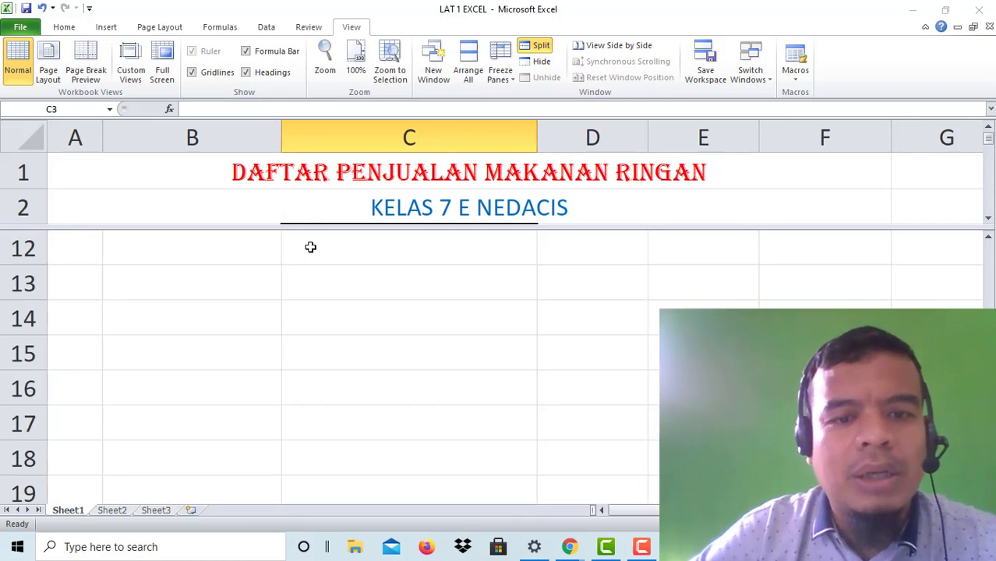
scroll(311, 245, down, 4)
scroll(318, 243, up, 3)
scroll(323, 250, down, 4)
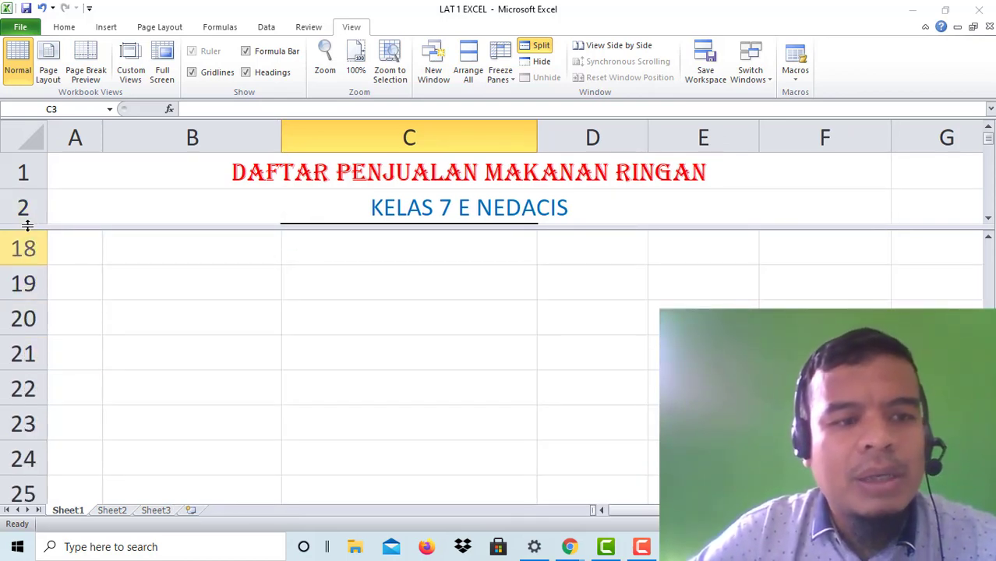
scroll(27, 268, down, 3)
scroll(332, 324, up, 9)
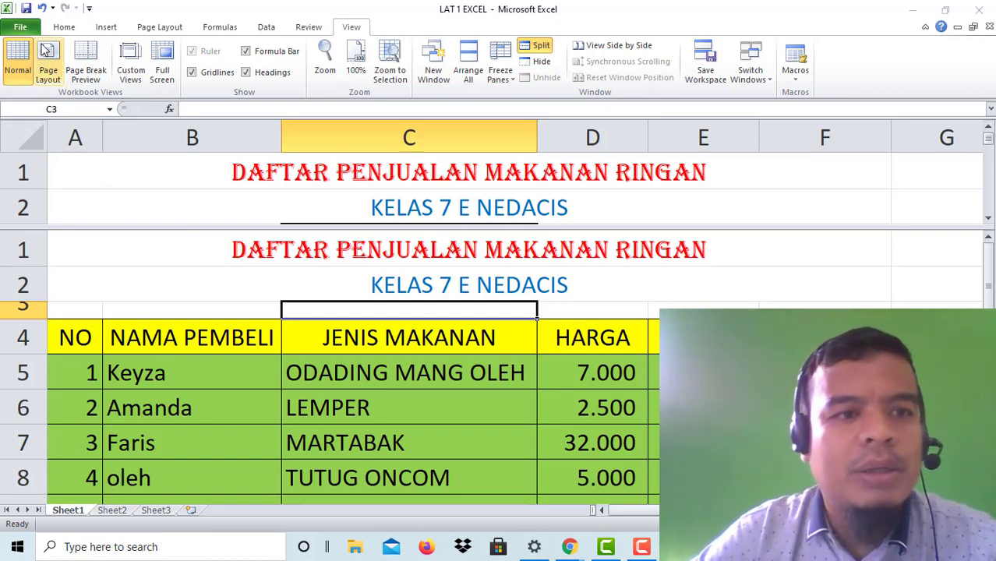
click(56, 28)
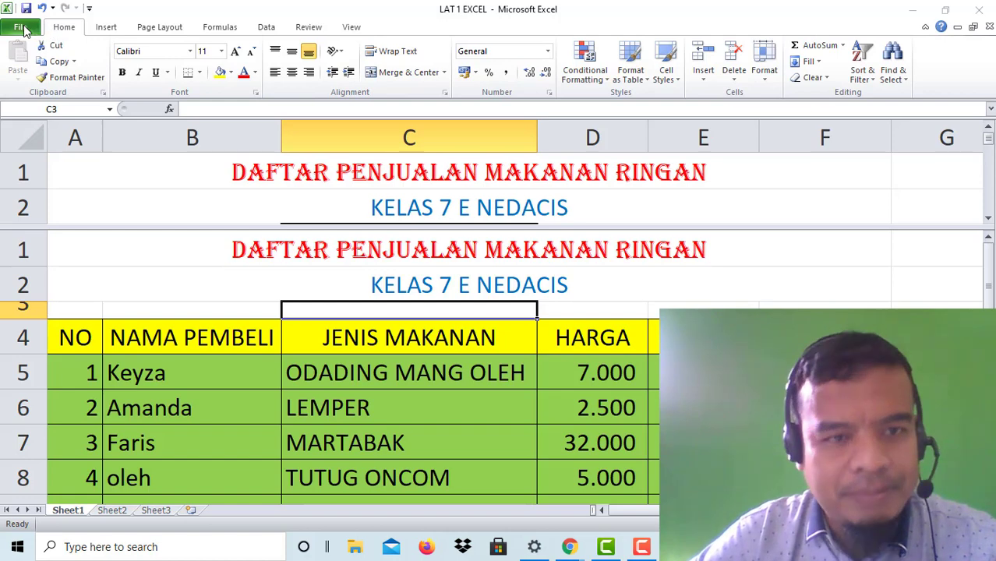
Step: Select cell B3, then close LAT 1 EXCEL choosing Don't Save
click(23, 29)
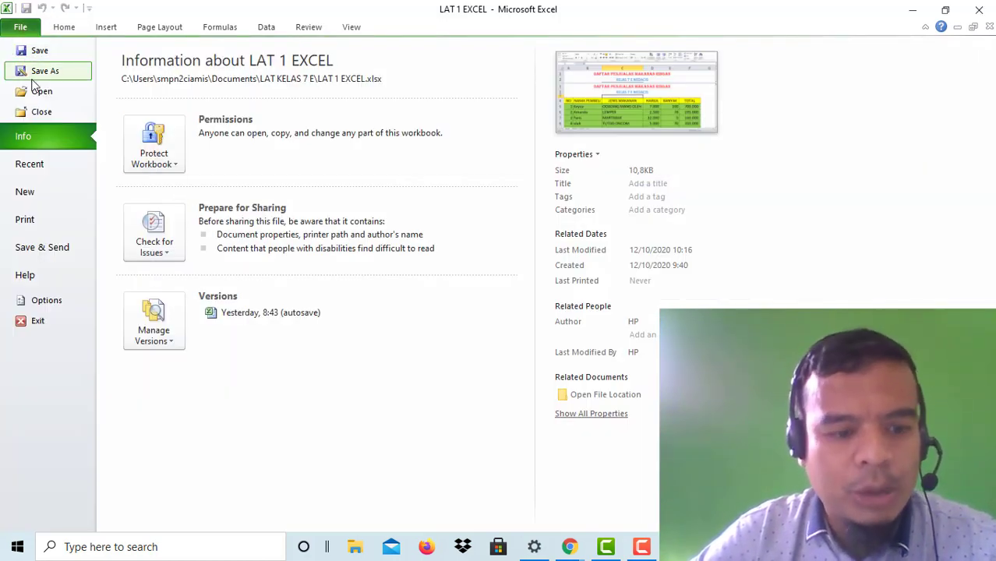
key(Escape)
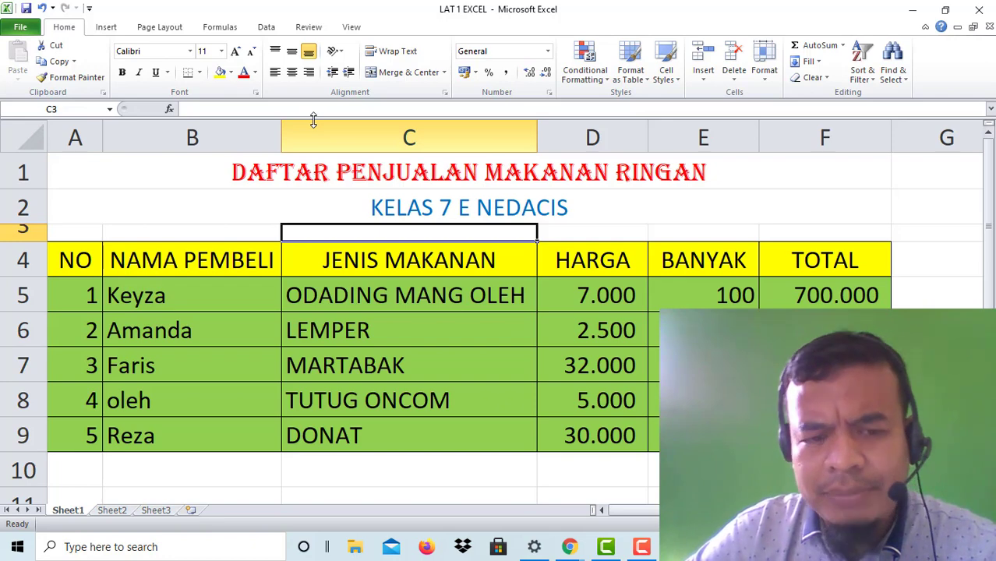
click(205, 229)
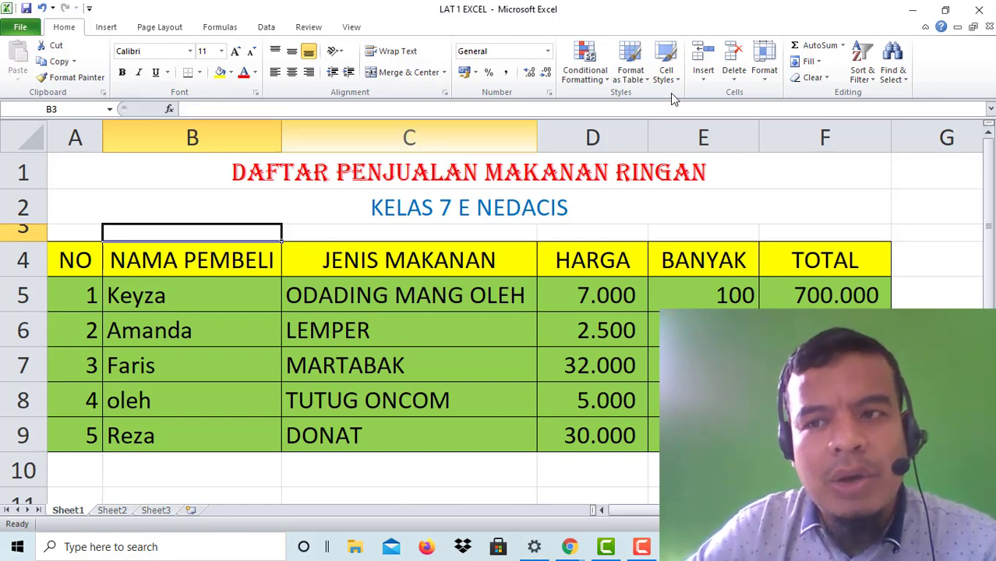
click(980, 11)
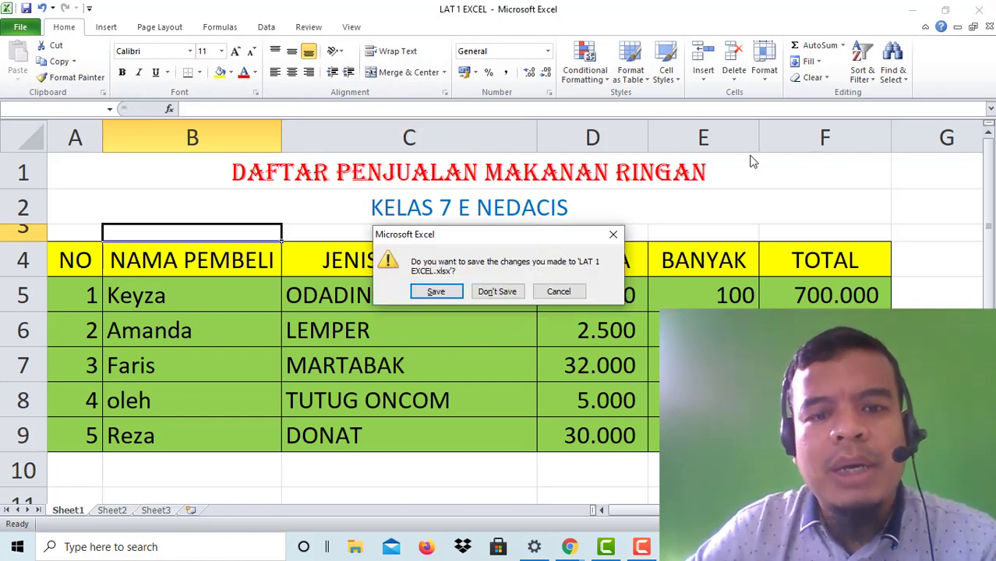
click(496, 292)
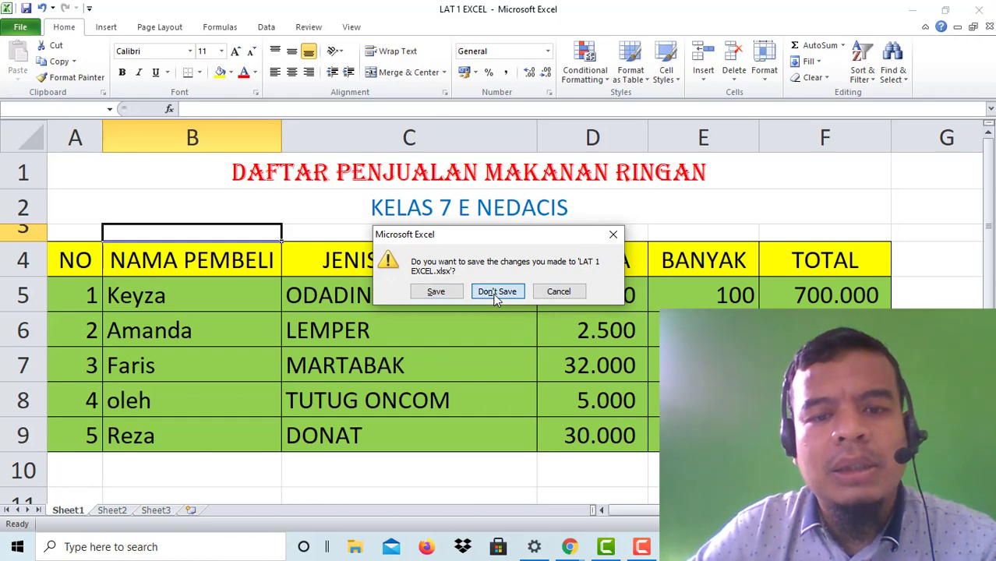
Step: Close Book1 without saving and relaunch Excel 2010 from the Start menu's Microsoft Office folder
click(979, 9)
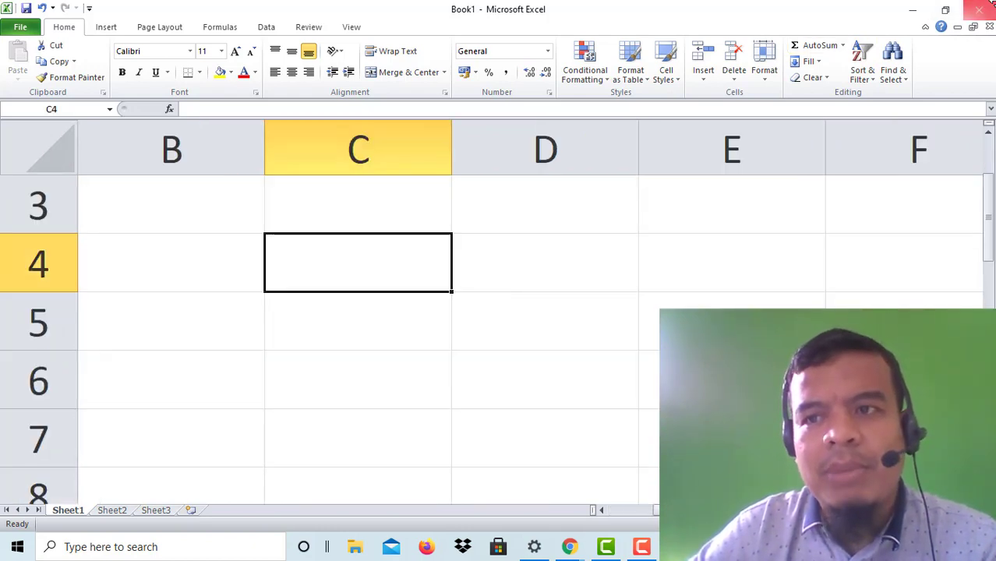
click(504, 290)
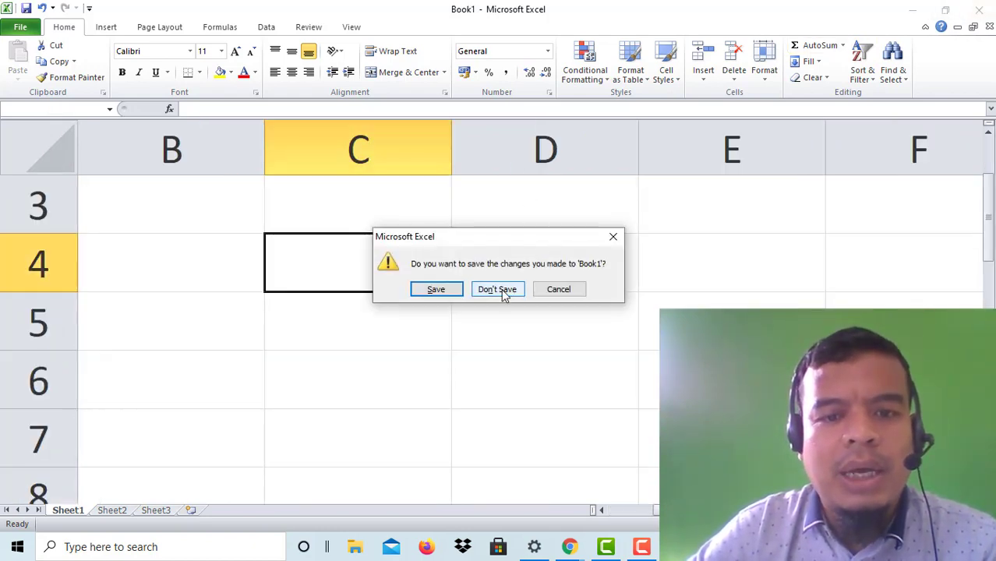
click(18, 550)
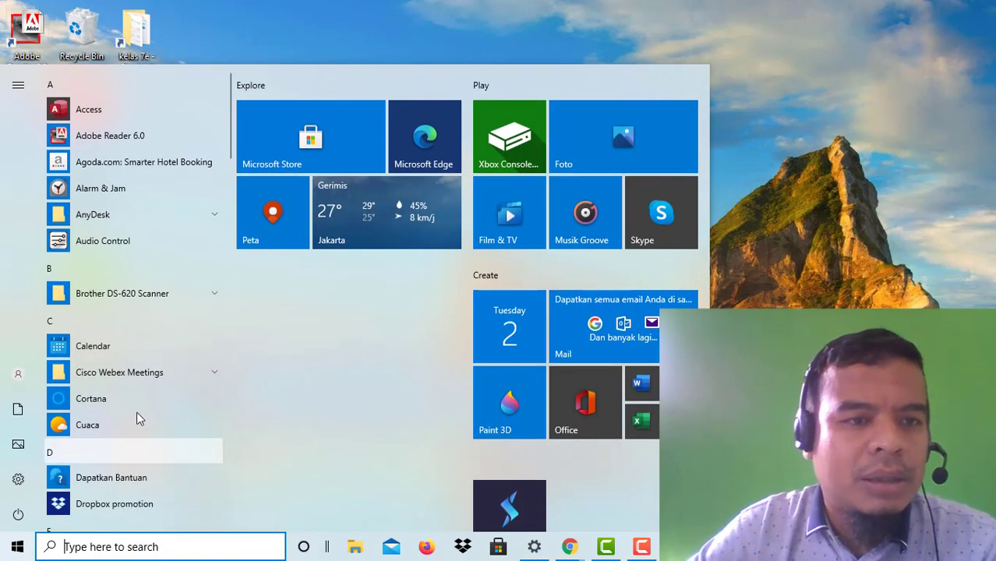
scroll(138, 387, down, 5)
scroll(137, 385, down, 6)
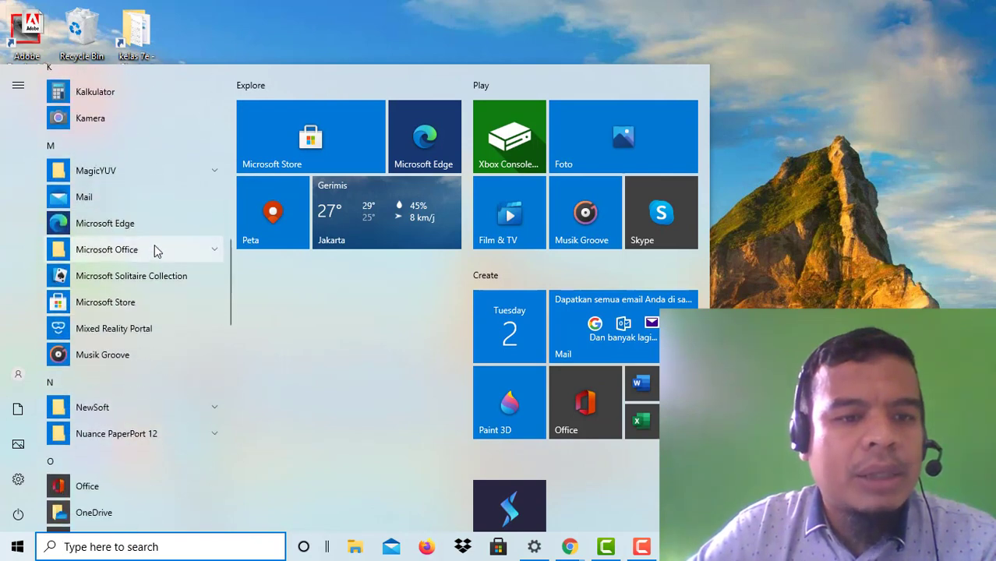
click(156, 250)
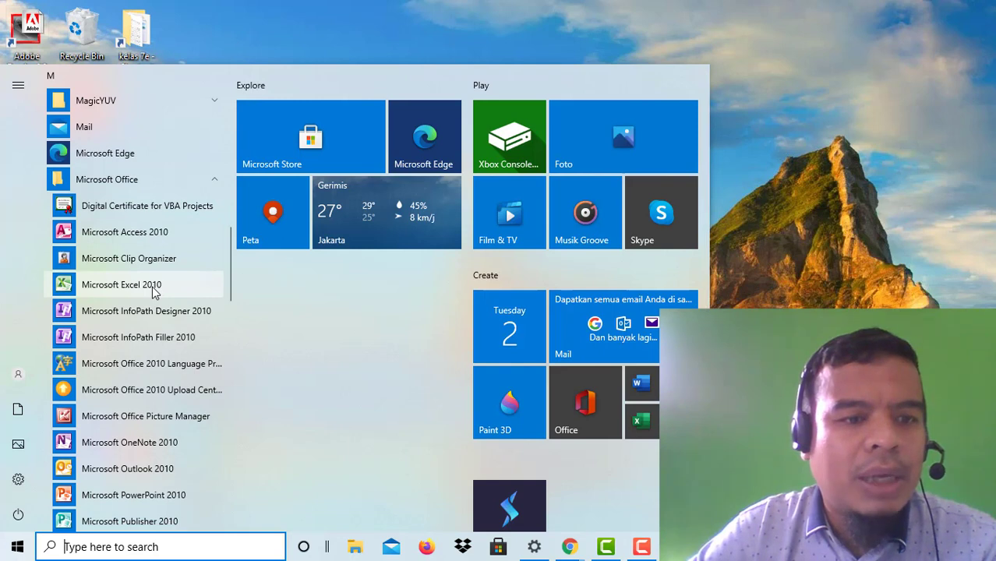
click(122, 285)
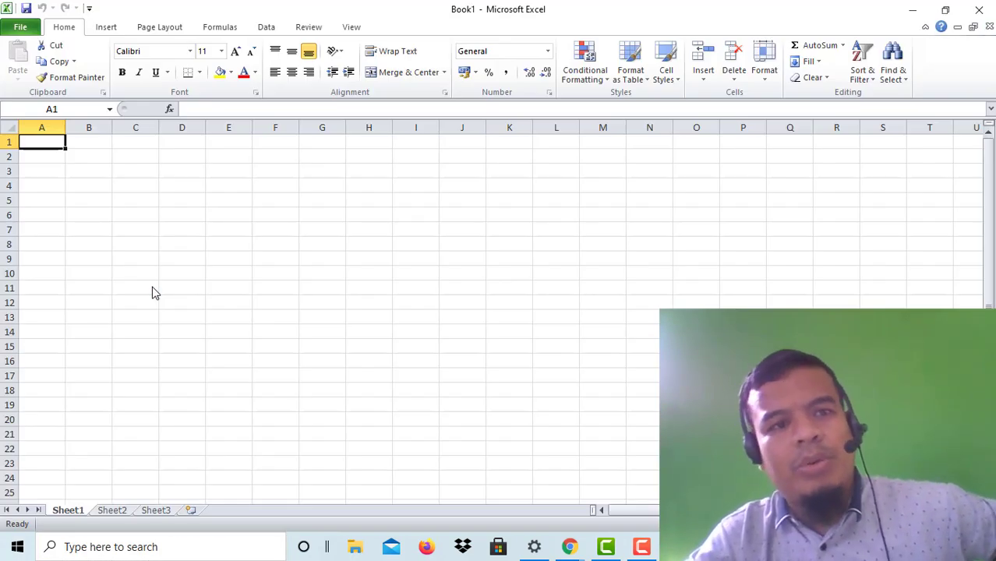
Step: Minimize and restore the Excel window, then Ctrl+scroll to zoom Book1 to about double size
click(912, 8)
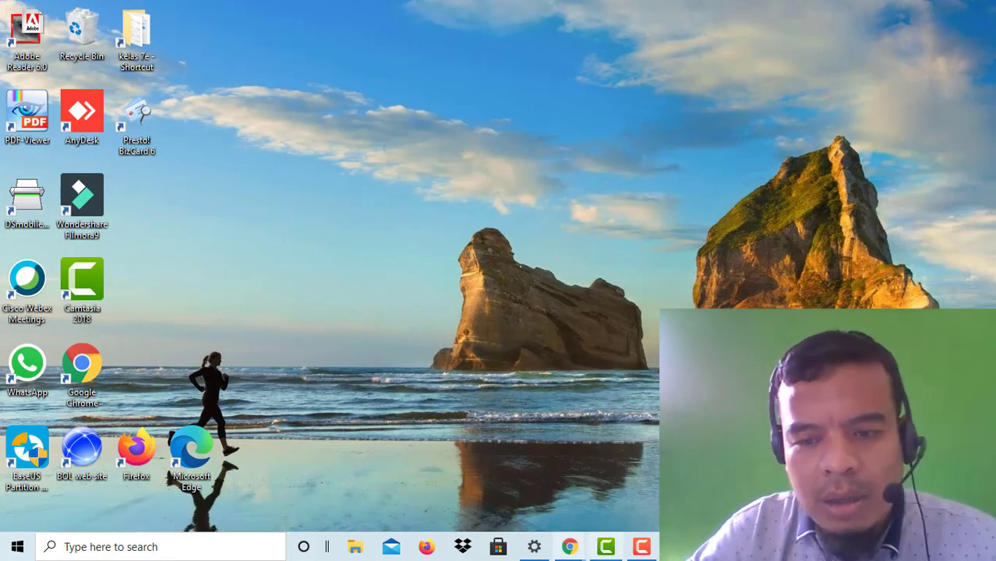
click(677, 546)
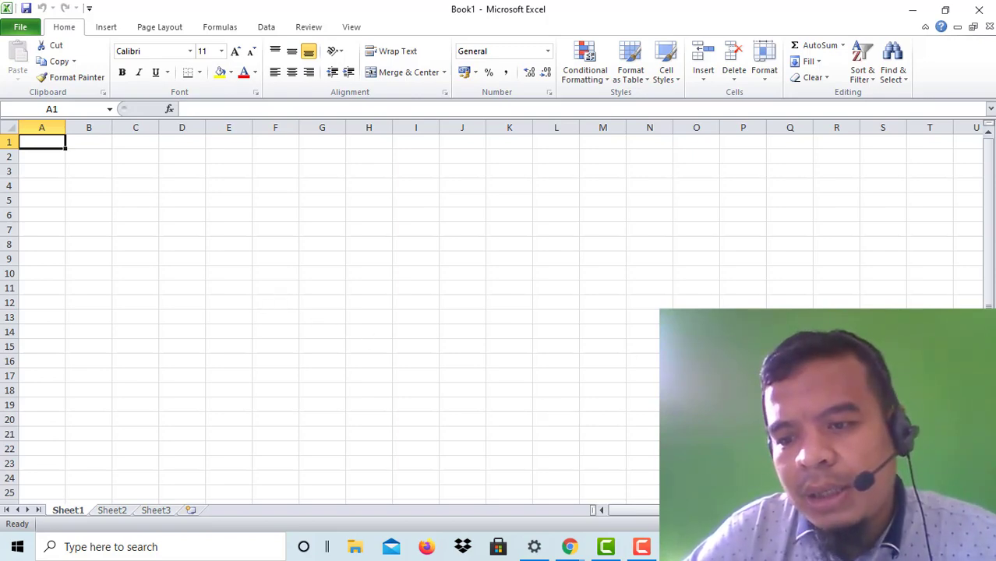
scroll(335, 312, up, 8)
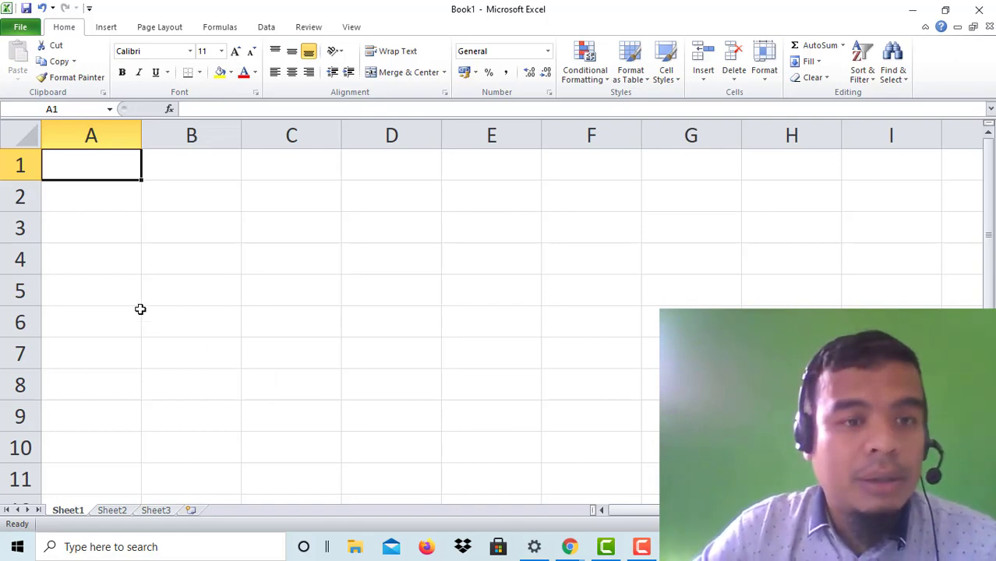
Step: Create a new workbook from the Billing Statement sample template
click(21, 29)
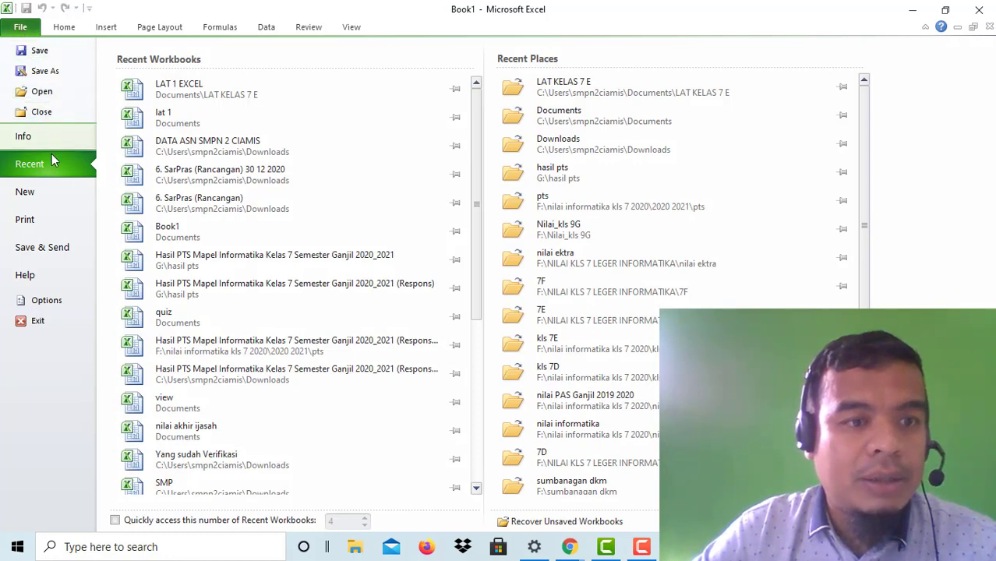
click(45, 195)
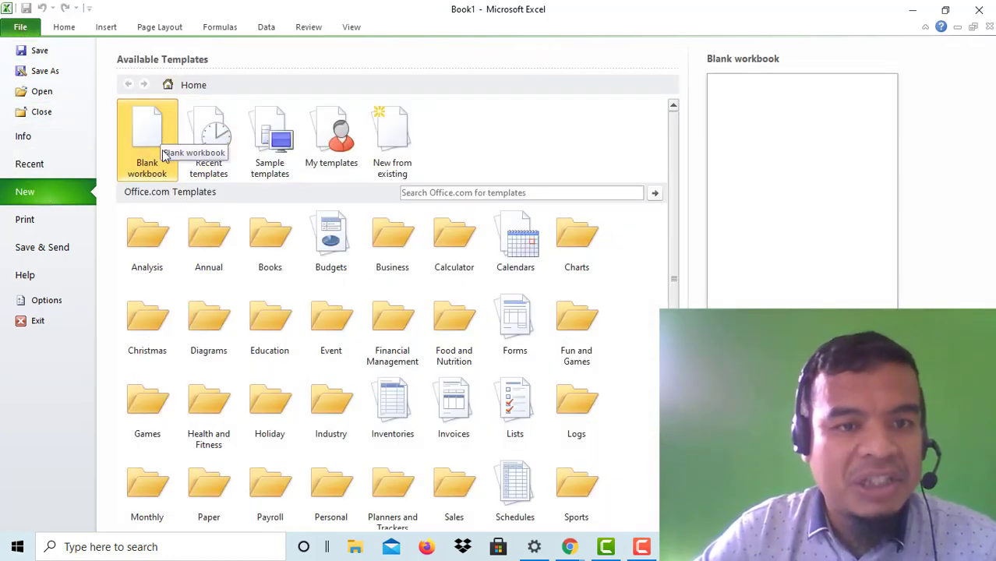
click(282, 156)
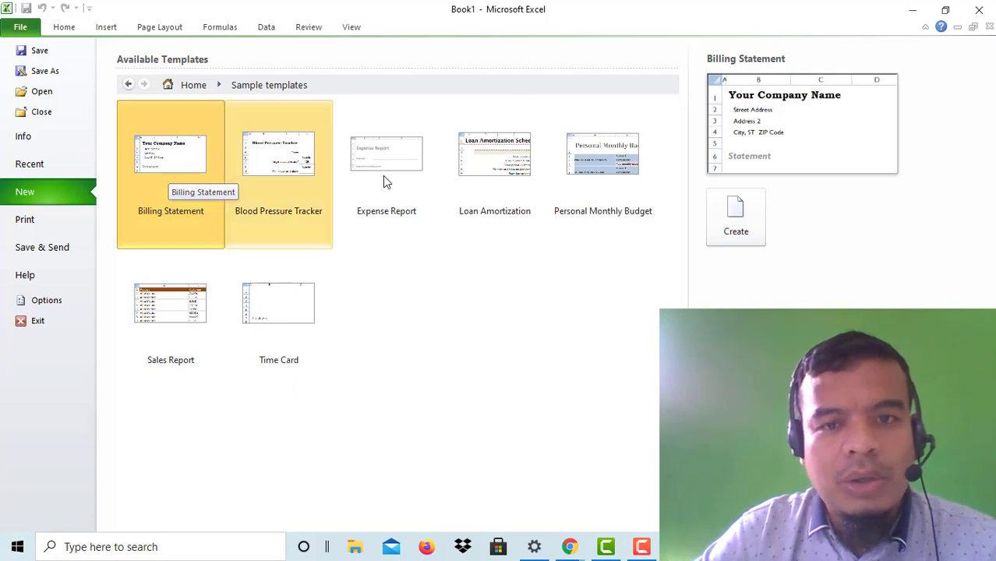
double_click(147, 173)
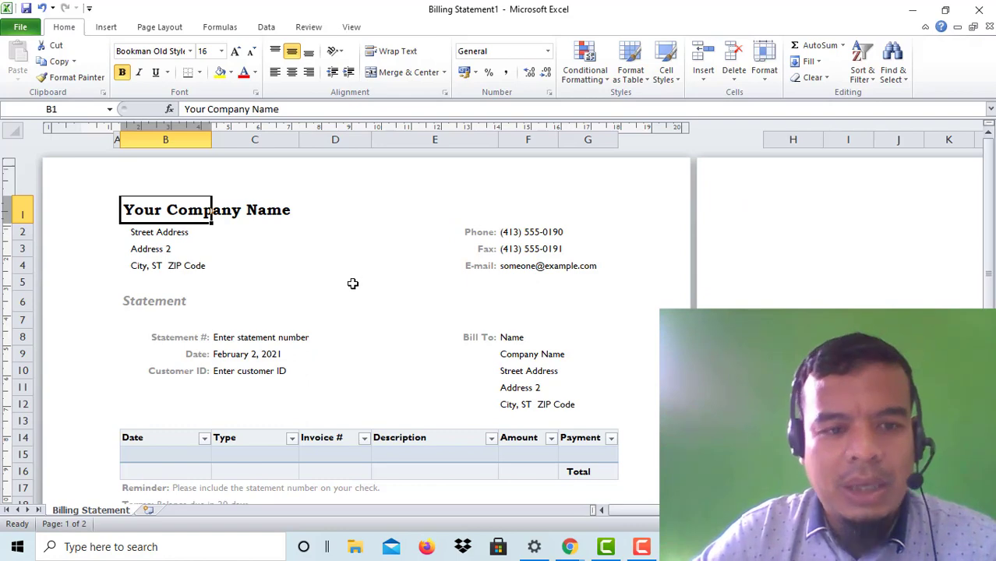
Step: Select cell D5 in Billing Statement1 and bring up its file information
click(352, 284)
scroll(307, 325, down, 3)
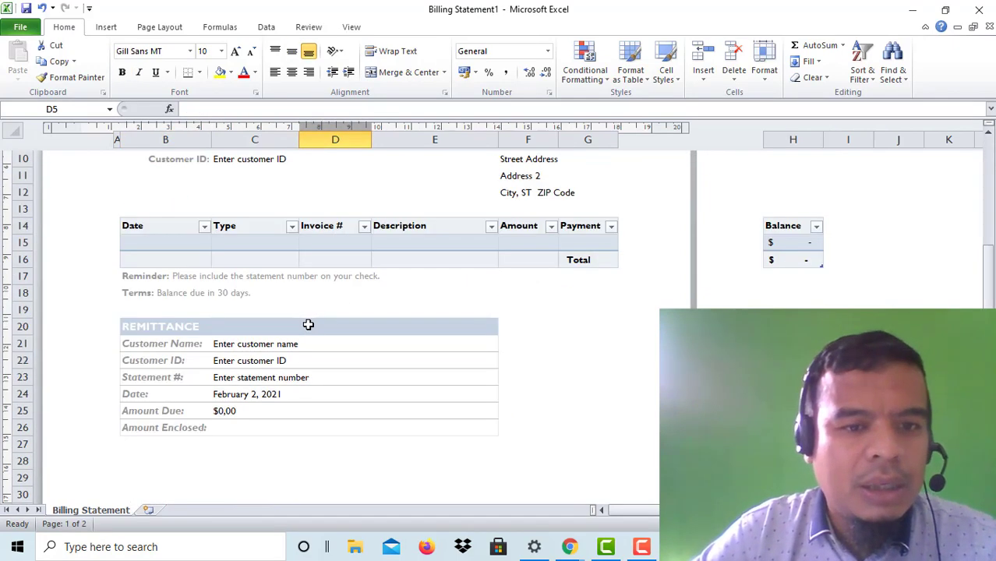
scroll(290, 345, up, 3)
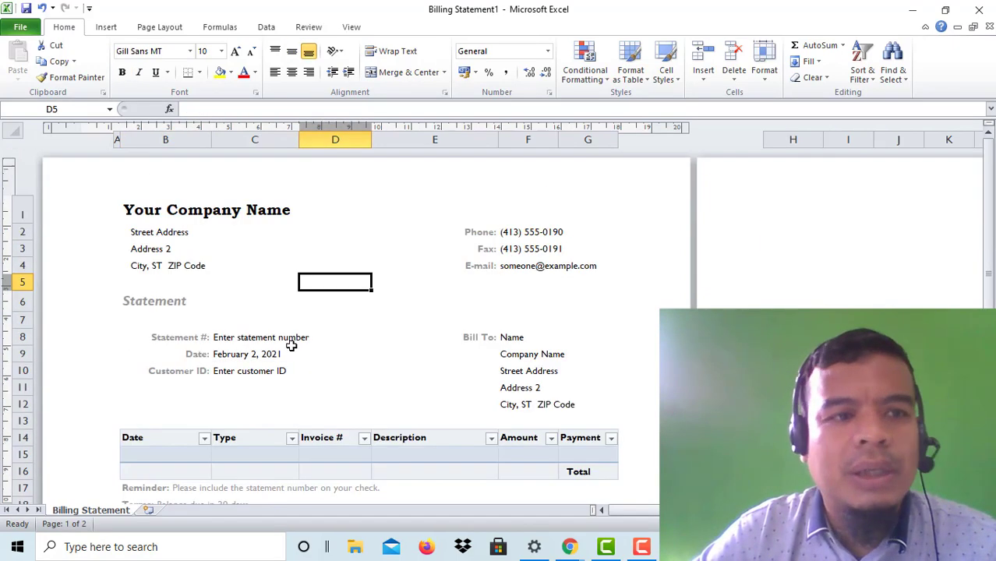
click(20, 26)
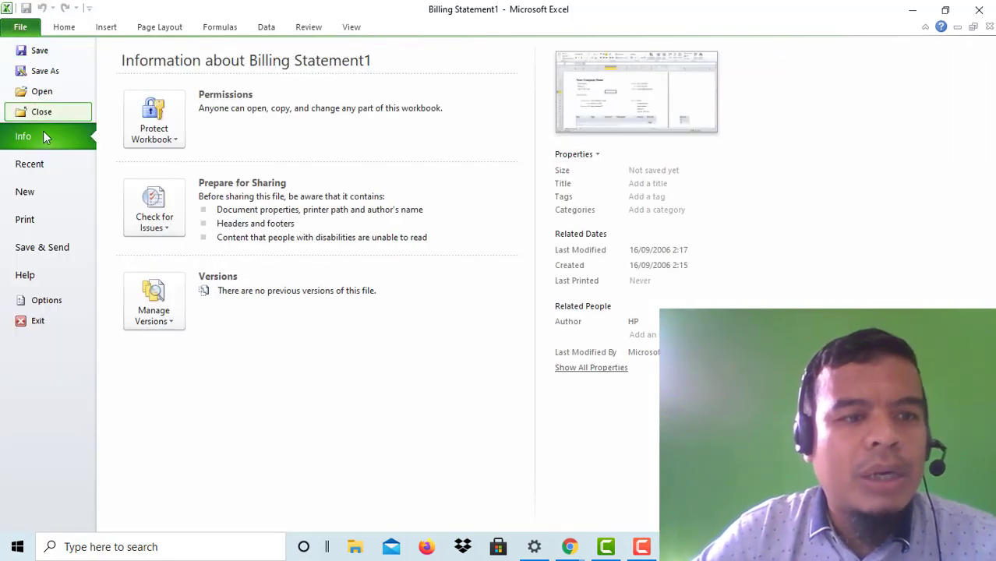
Step: Create a new blank workbook, Book2, from the Blank workbook template
click(44, 190)
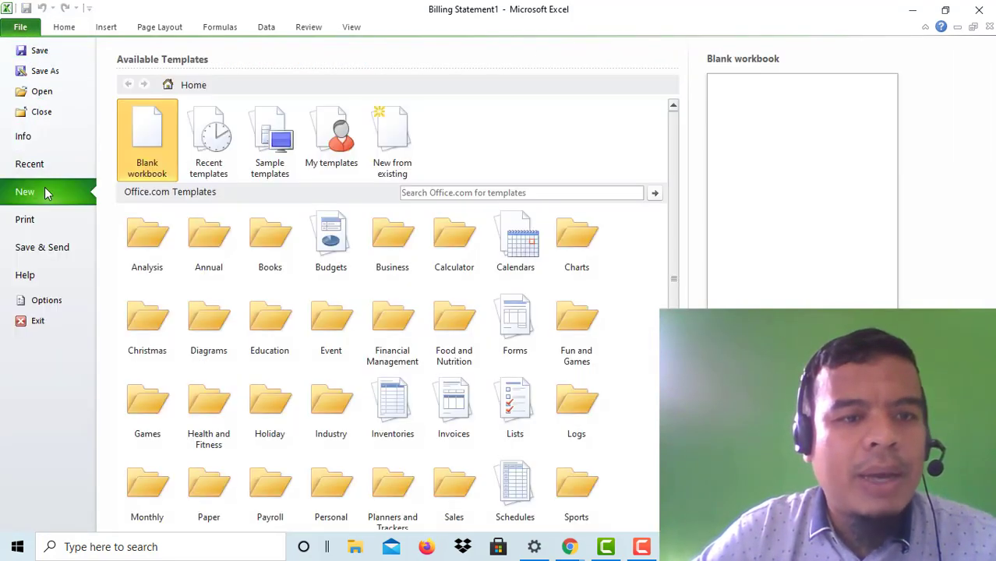
click(152, 136)
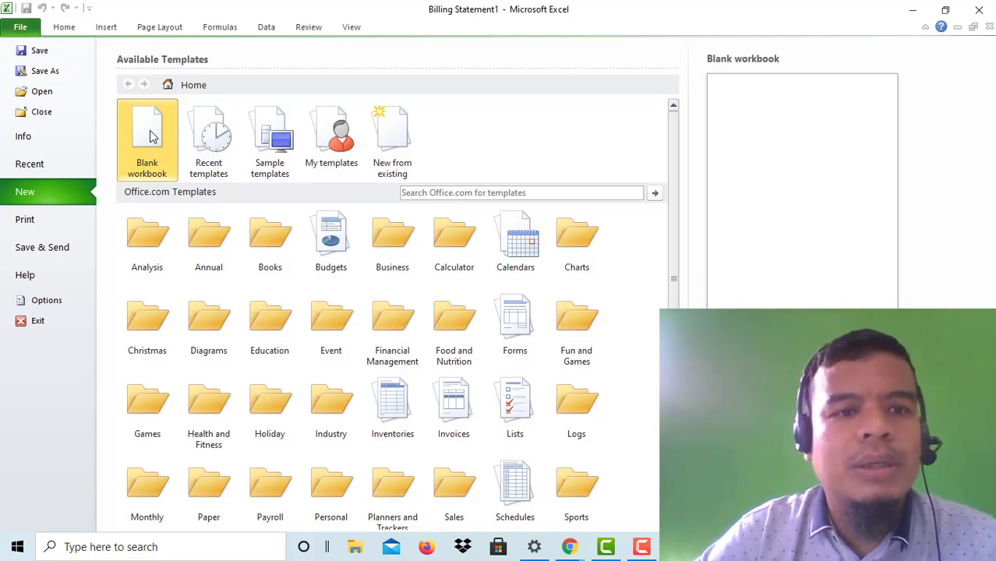
click(152, 136)
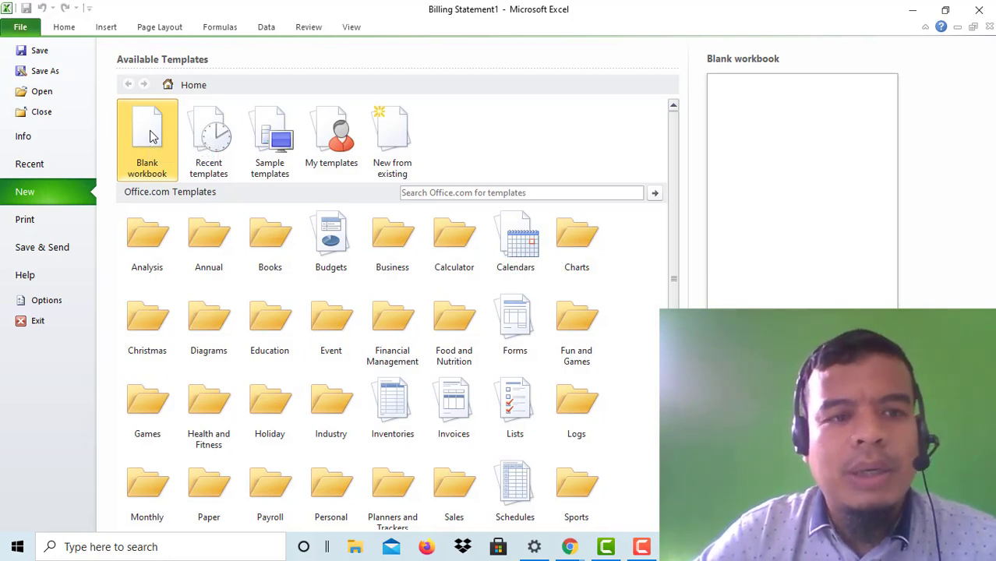
click(152, 136)
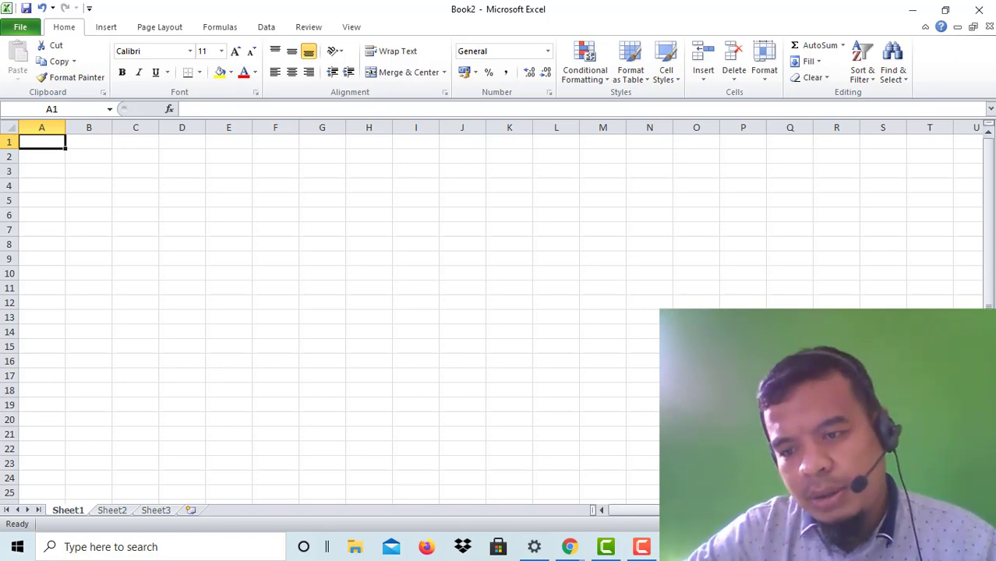
Step: Zoom Book2 in to about 220% and select cells A2 then A1
scroll(491, 311, up, 8)
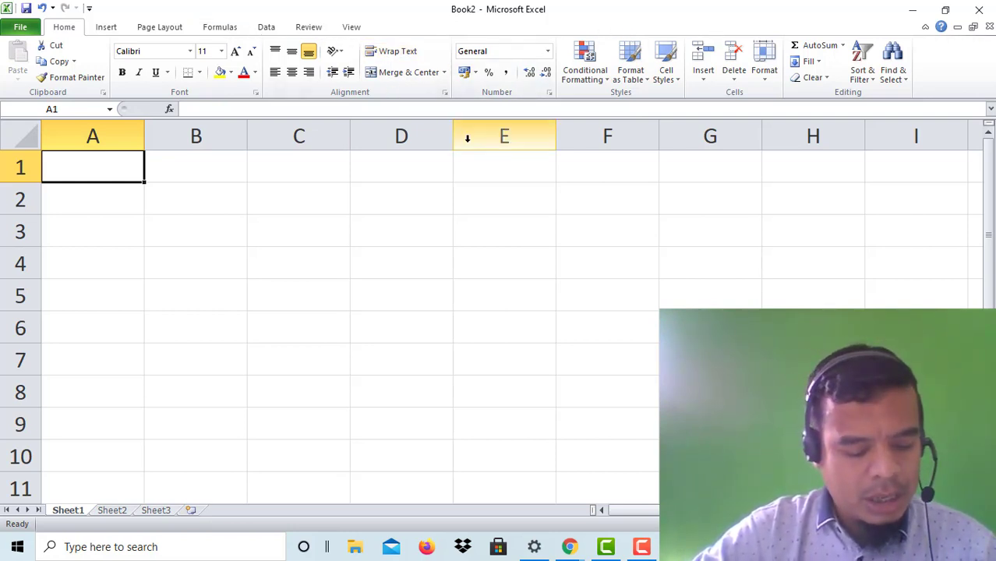
click(125, 190)
click(108, 168)
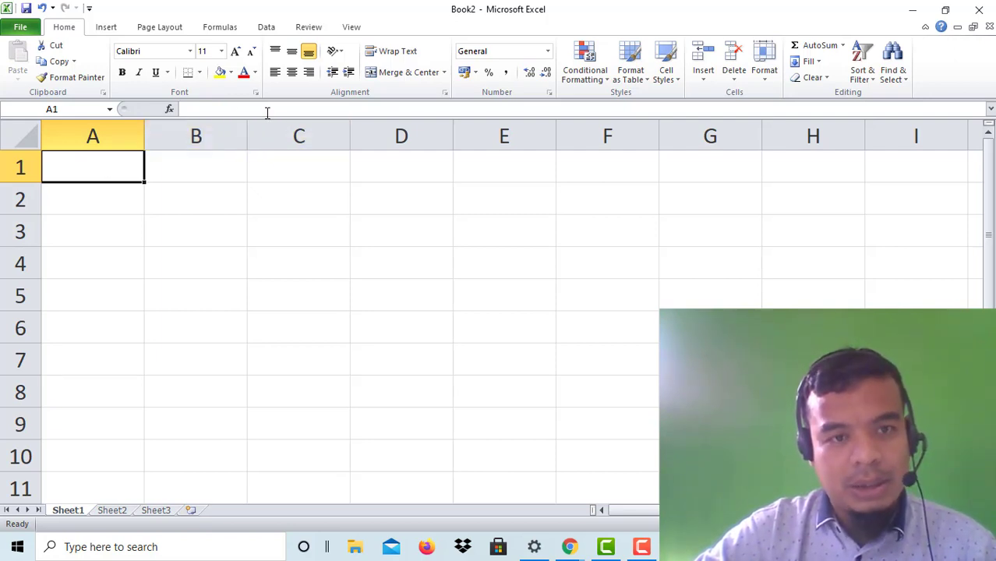
Step: Select whole columns C, D, E and F one after another
click(267, 112)
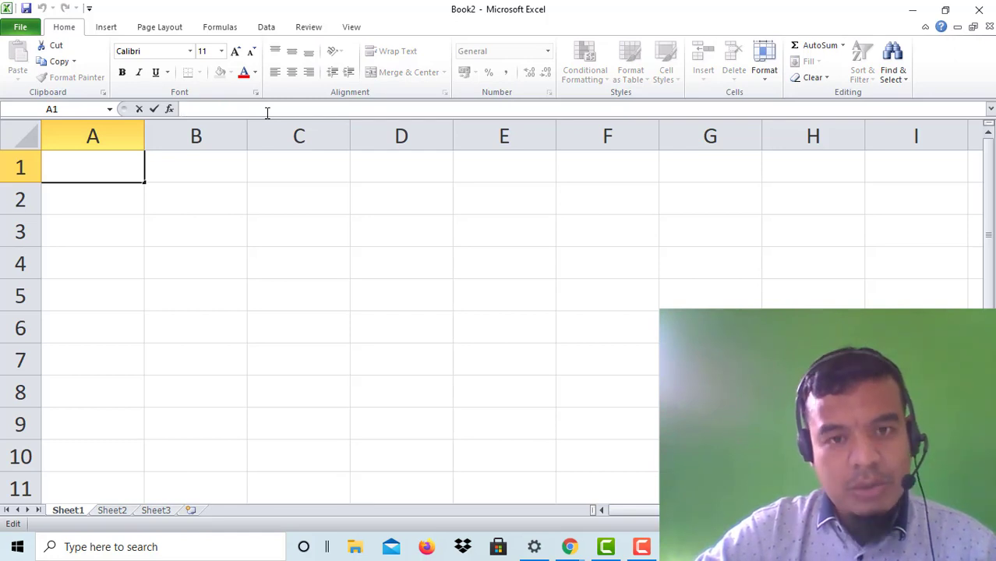
click(328, 135)
click(397, 135)
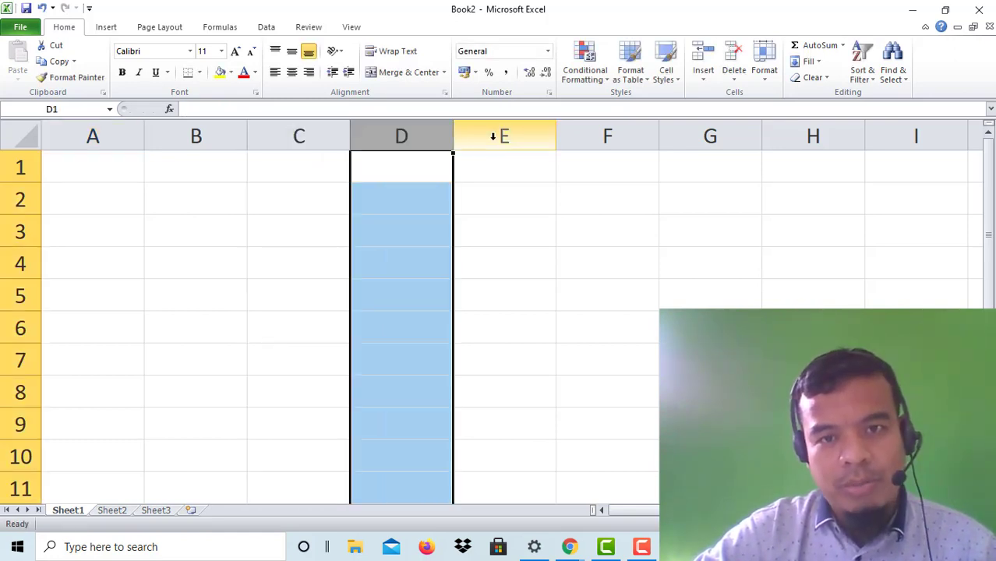
click(503, 135)
click(610, 135)
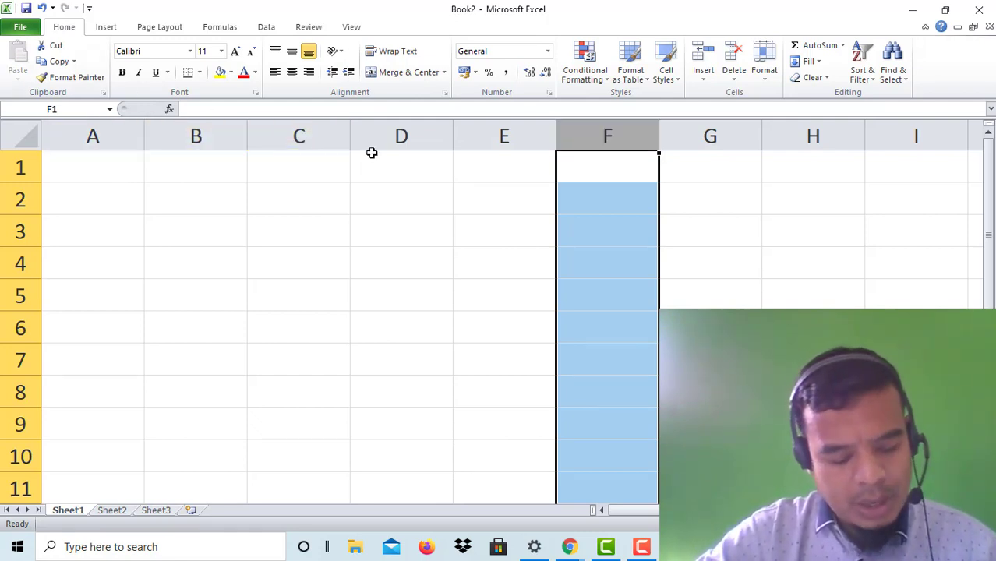
Step: Select whole rows 4, 1, 2 and 3 in turn, ending on row 3
click(21, 264)
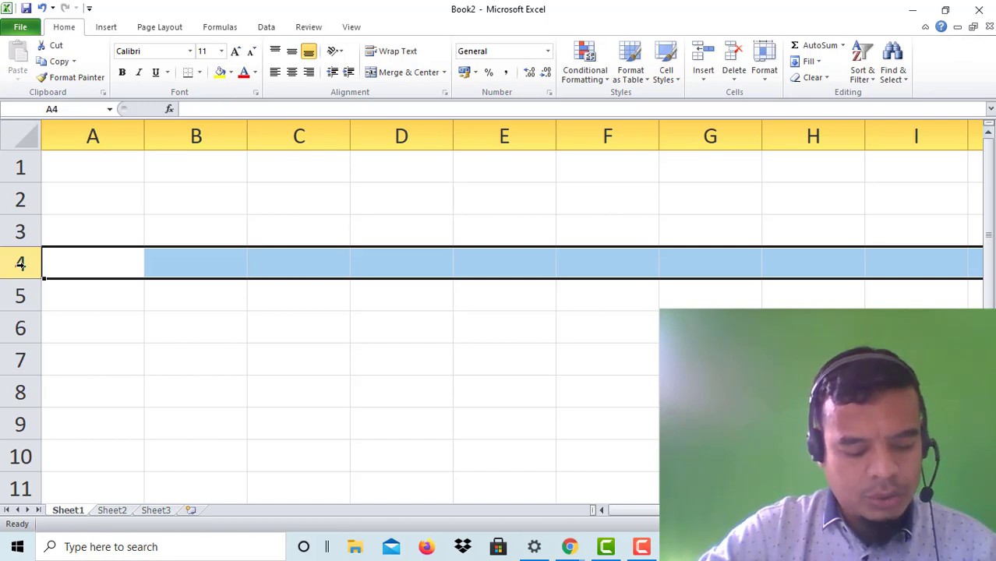
click(21, 167)
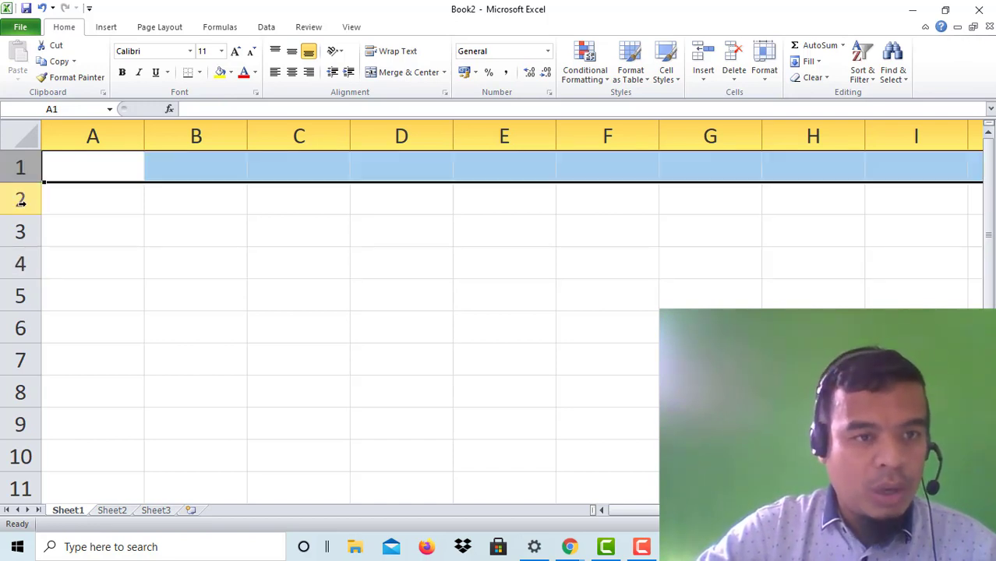
click(21, 200)
click(19, 231)
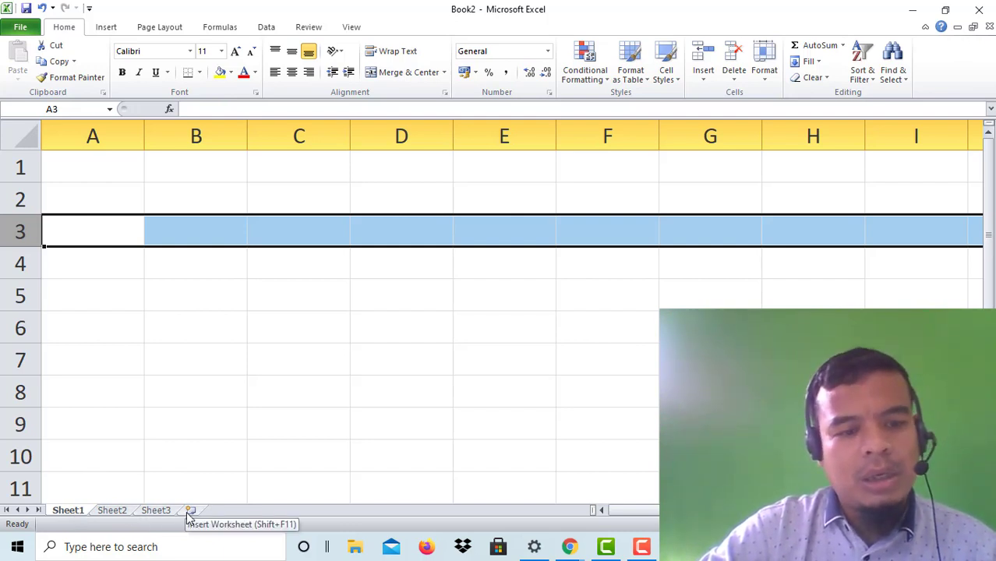
Step: Rename the Sheet1 tab to 'LAT 1'
double_click(70, 511)
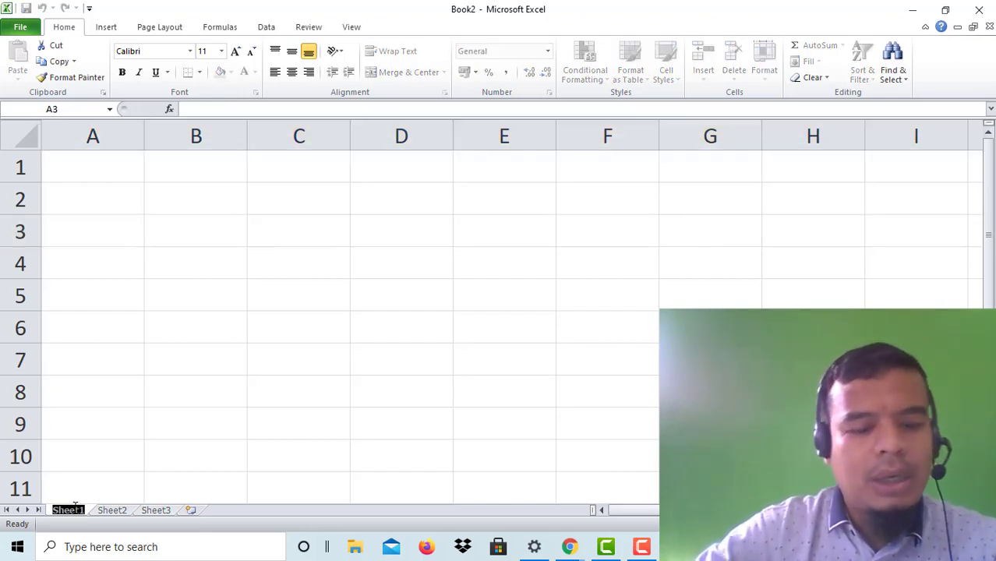
text(LAYI)
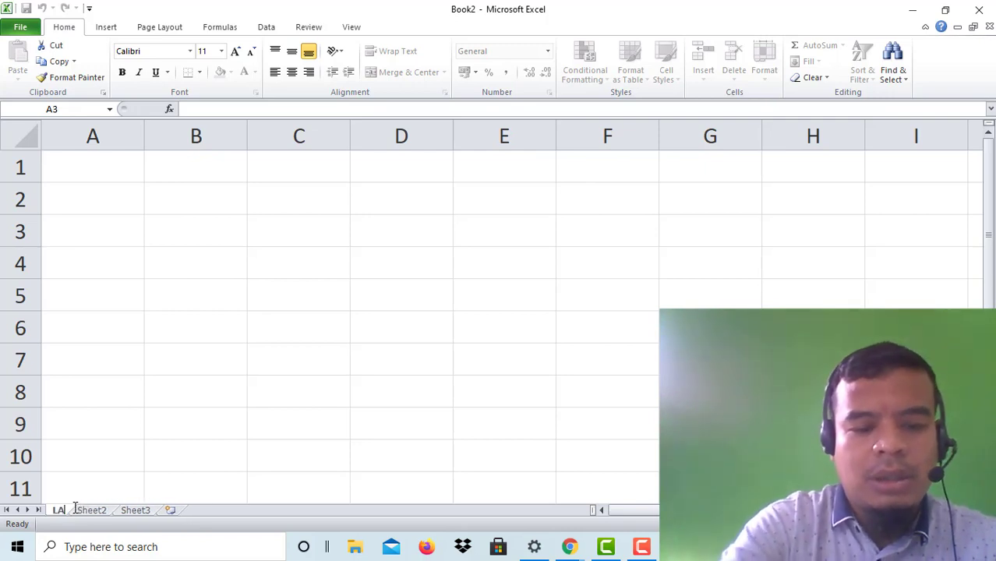
text(1)
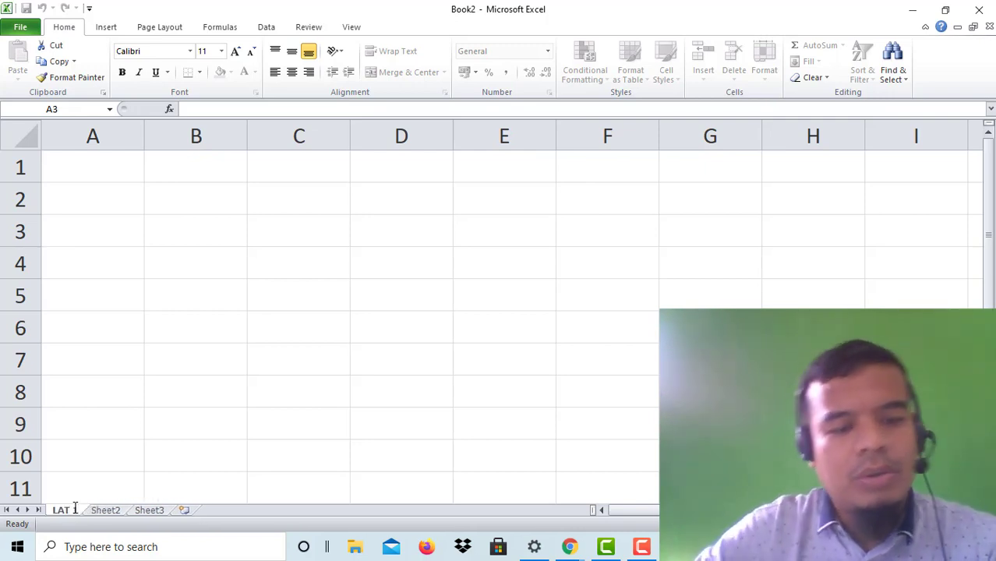
click(138, 446)
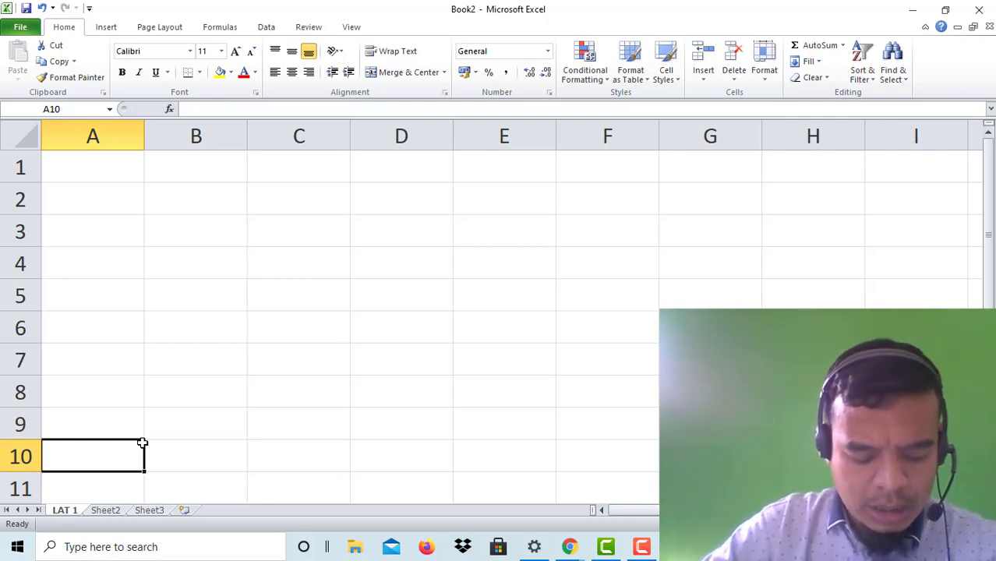
drag(988, 208, 990, 173)
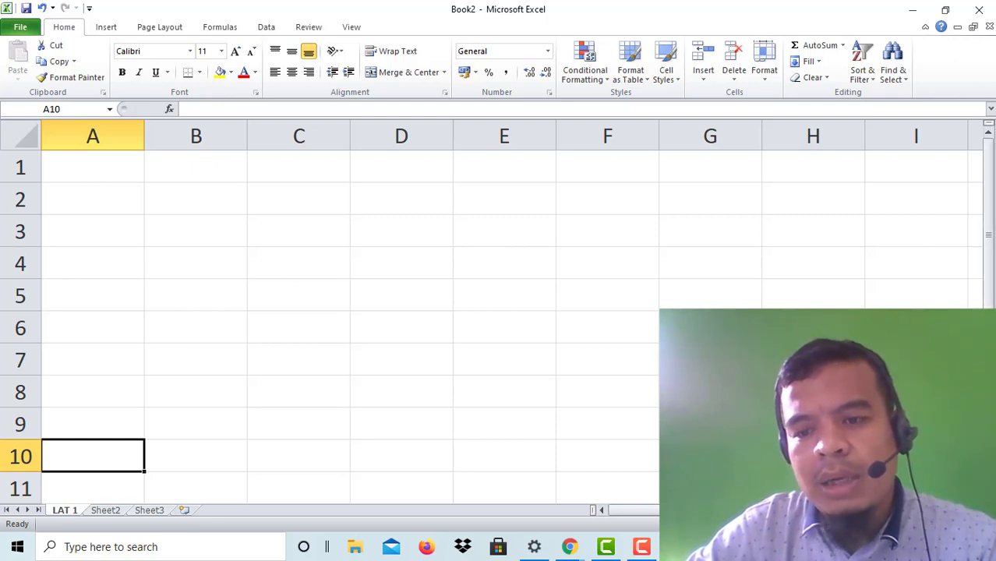
click(976, 510)
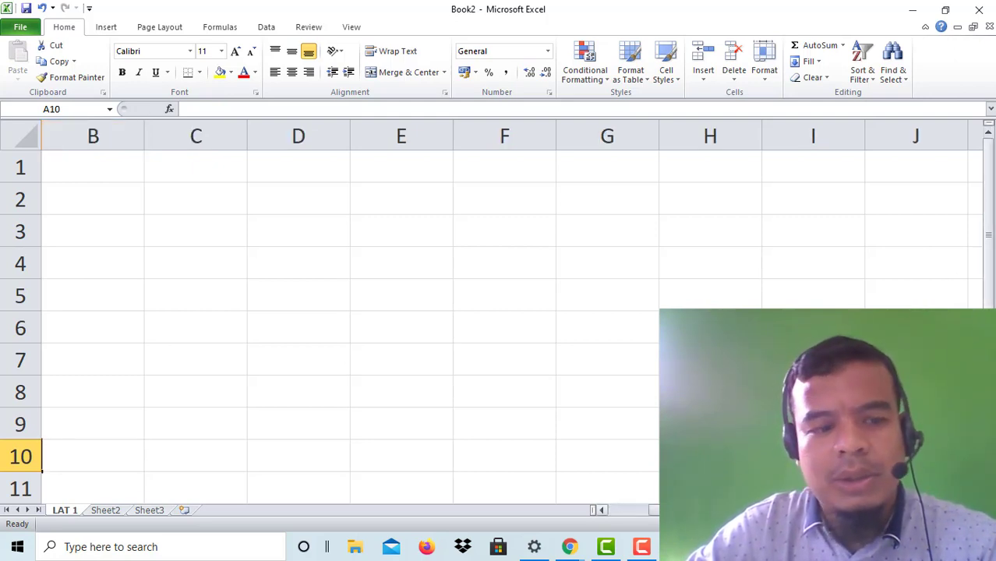
drag(787, 511, 740, 510)
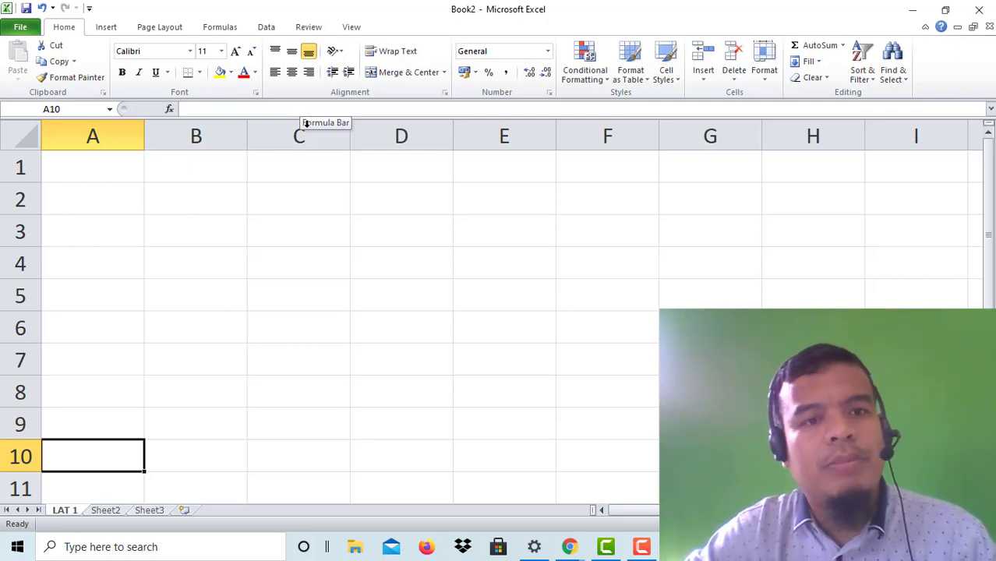
Step: Type =SAM in D4, correct it to =SUM(, then backspace the entry away
click(384, 274)
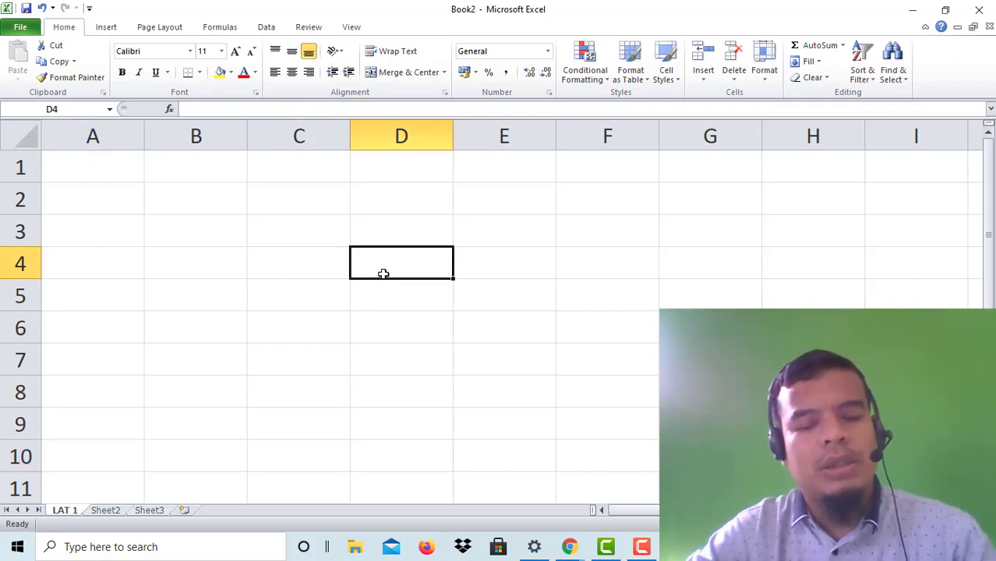
text(=)
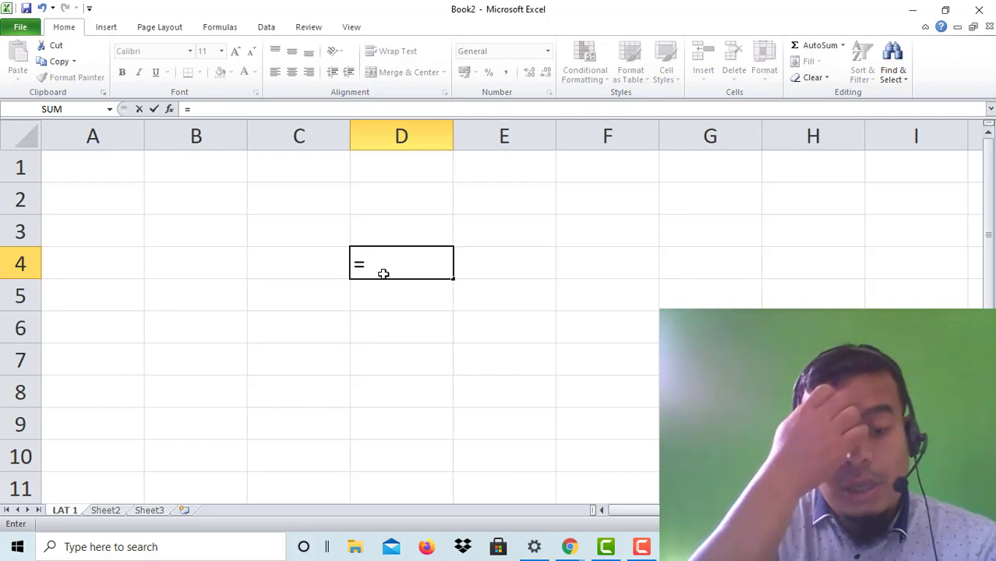
text(SAM)
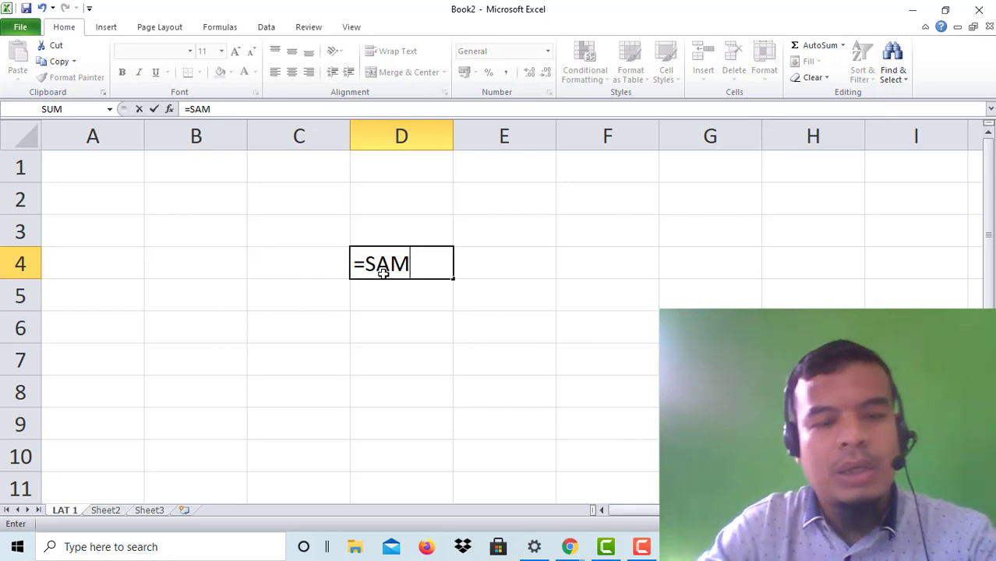
key(BackSpace)
key(BackSpace)
key(BackSpace)
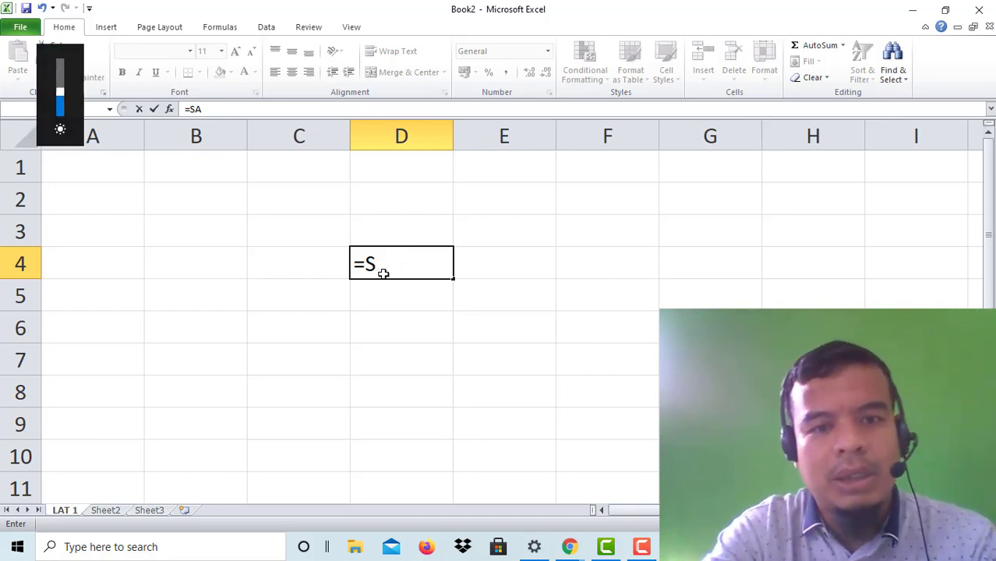
text(SUM()
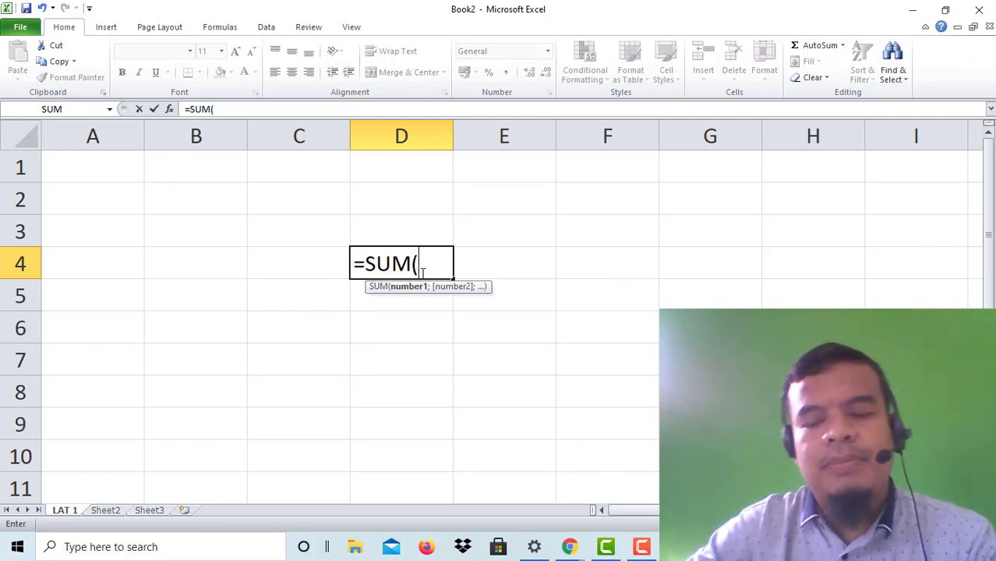
key(BackSpace)
key(BackSpace)
key(BackSpace)
key(BackSpace)
key(BackSpace)
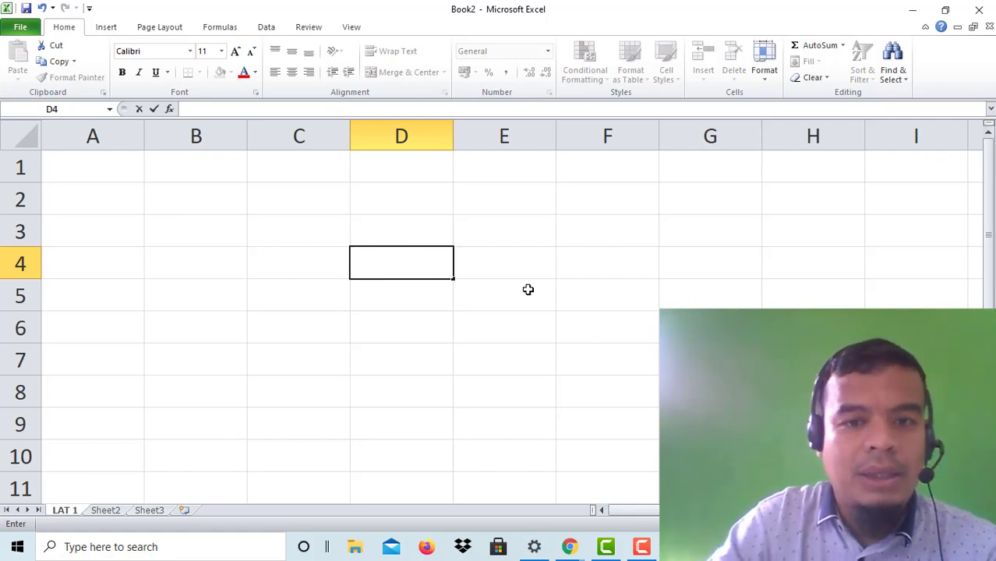
click(487, 307)
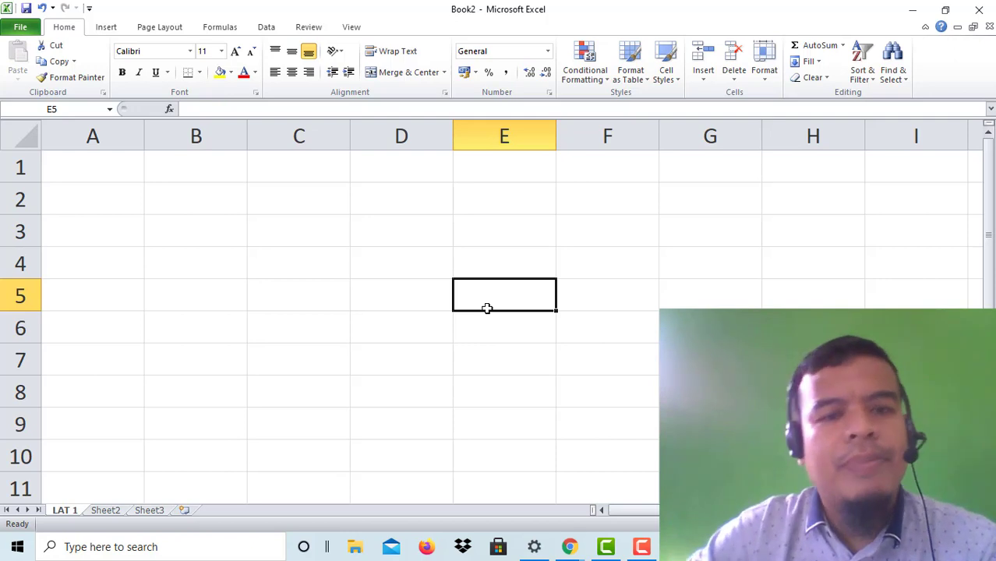
click(323, 296)
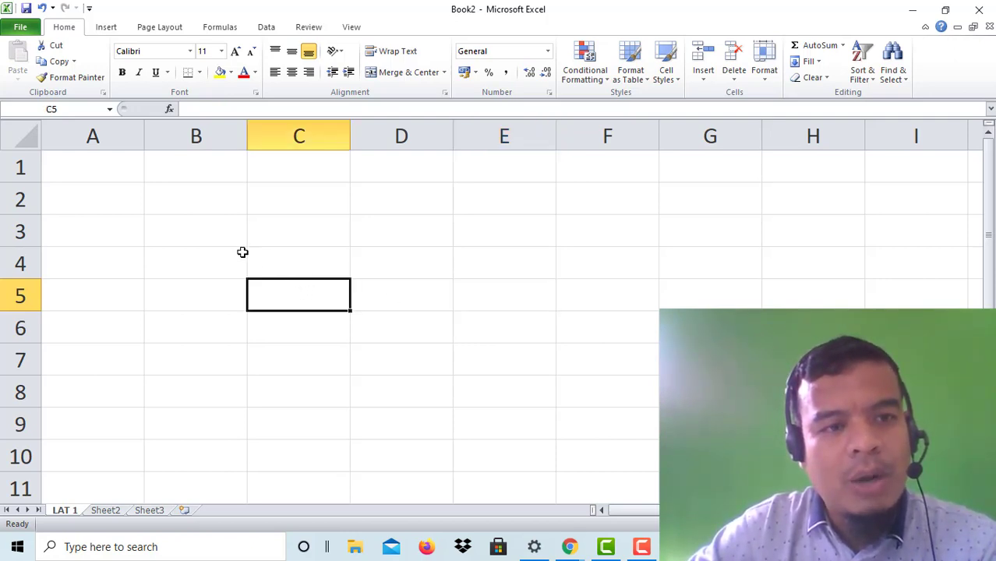
click(115, 131)
Step: Select whole columns B through E, then rows 1, 4 and 6, in turn
click(172, 132)
click(269, 133)
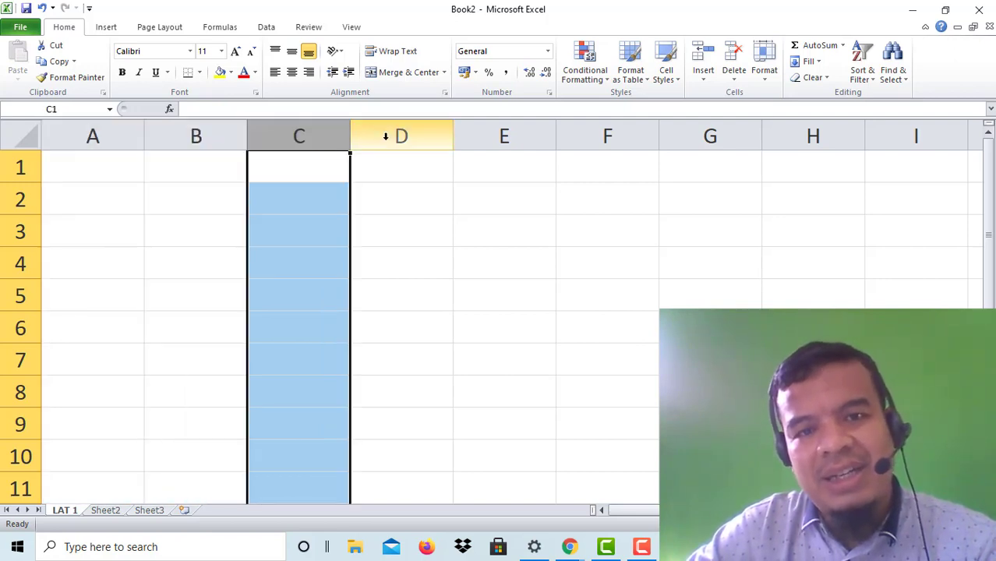
click(389, 133)
click(540, 134)
click(21, 171)
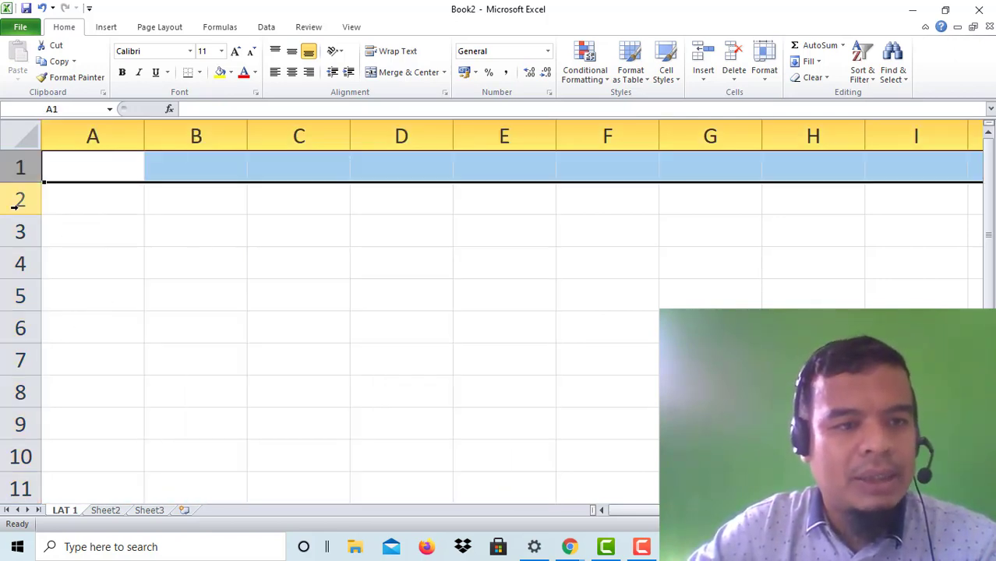
click(19, 200)
click(18, 263)
click(11, 330)
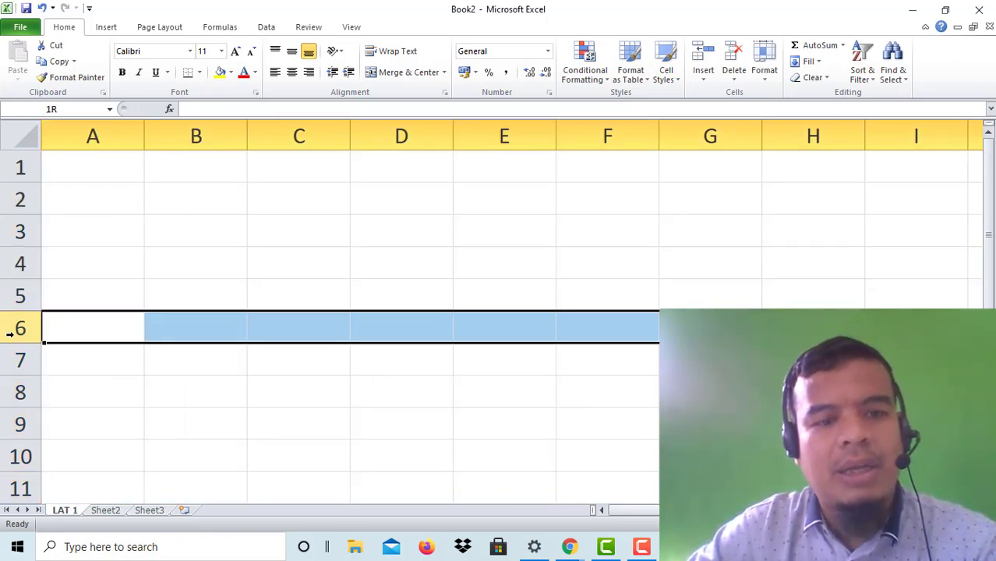
Step: Give cell E4 a yellow fill and cell C4 a red fill
click(492, 259)
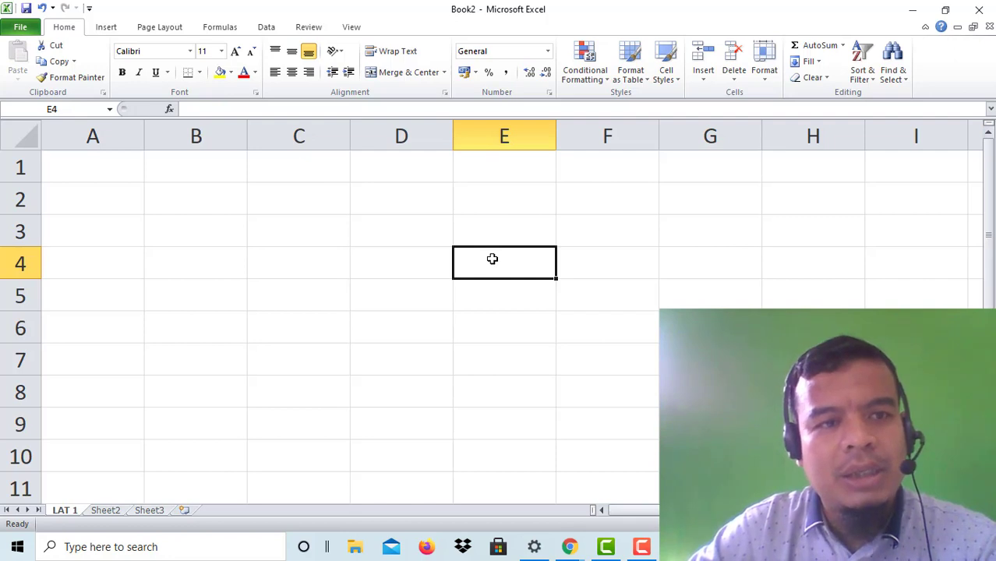
click(221, 72)
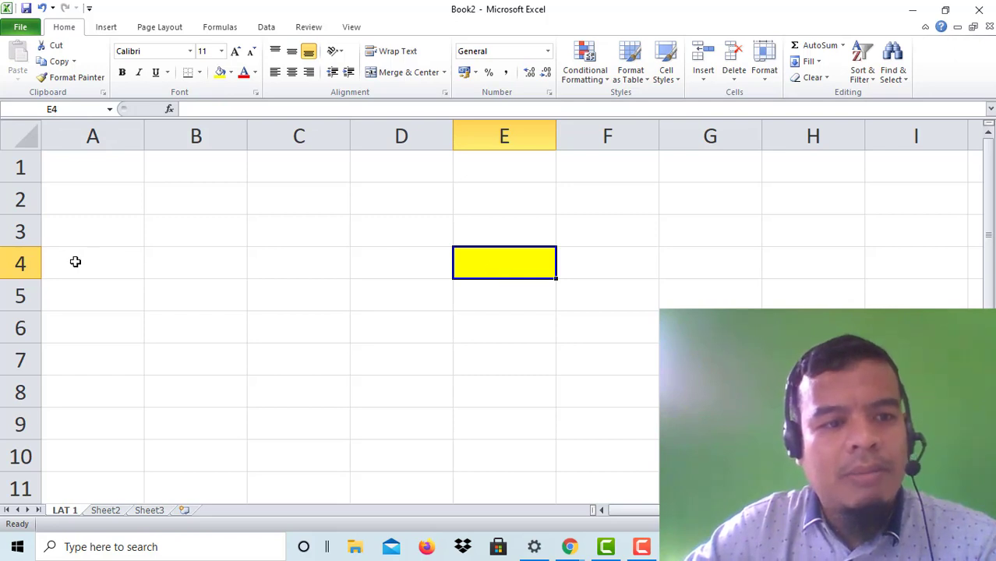
click(269, 269)
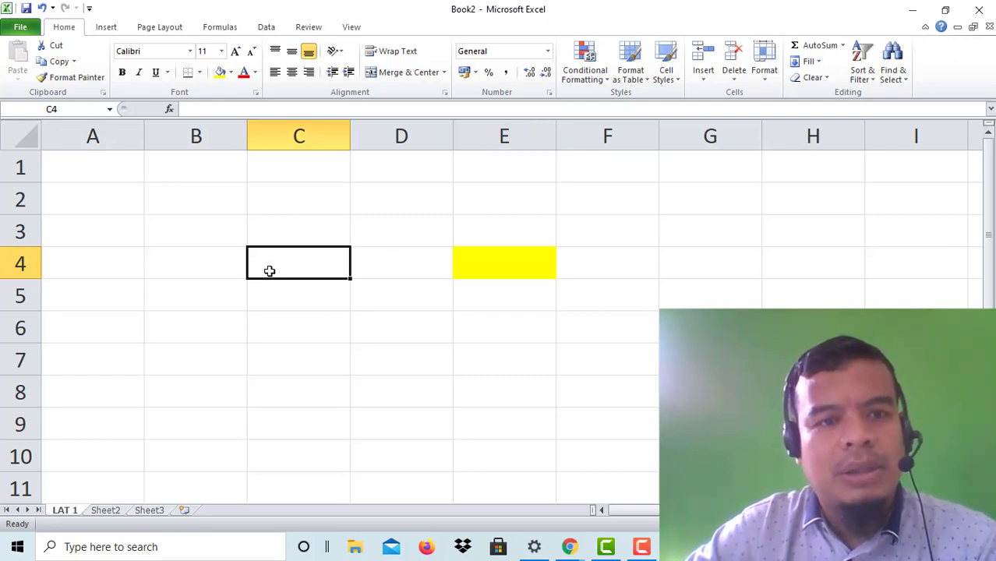
click(230, 71)
click(230, 179)
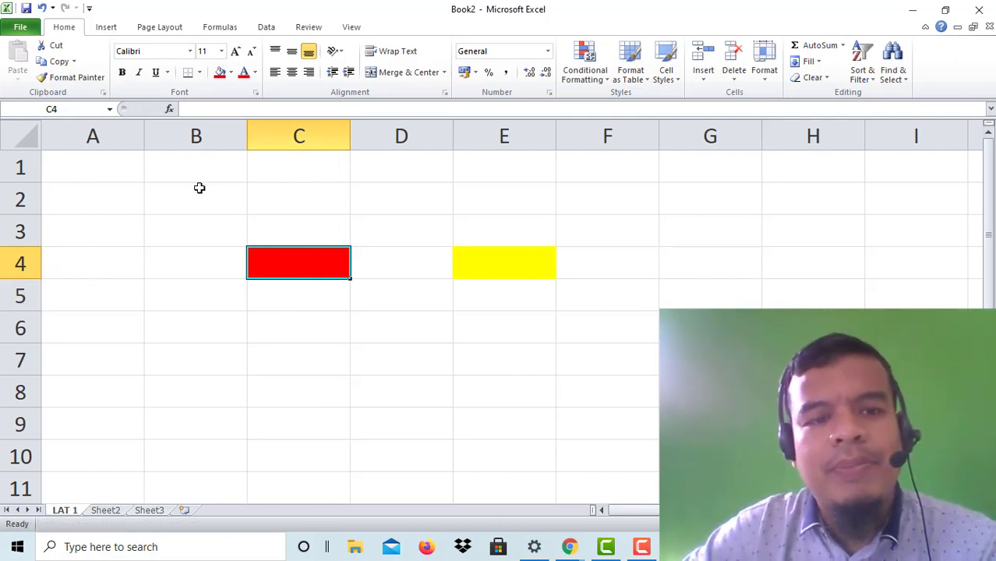
Step: Apply Clear All to B1:F6, then check cells F5, C3, D5 and A3
drag(193, 176, 600, 339)
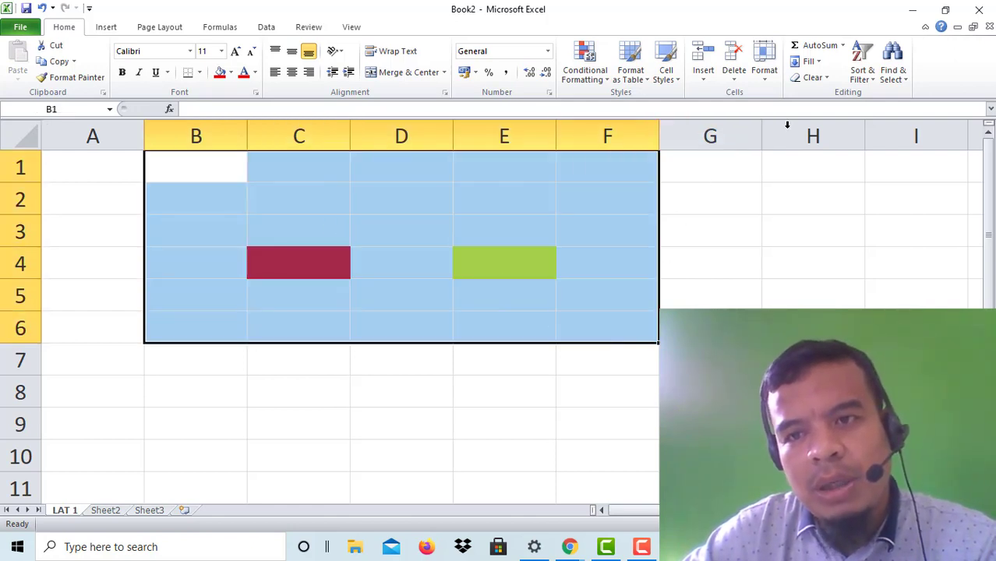
click(827, 82)
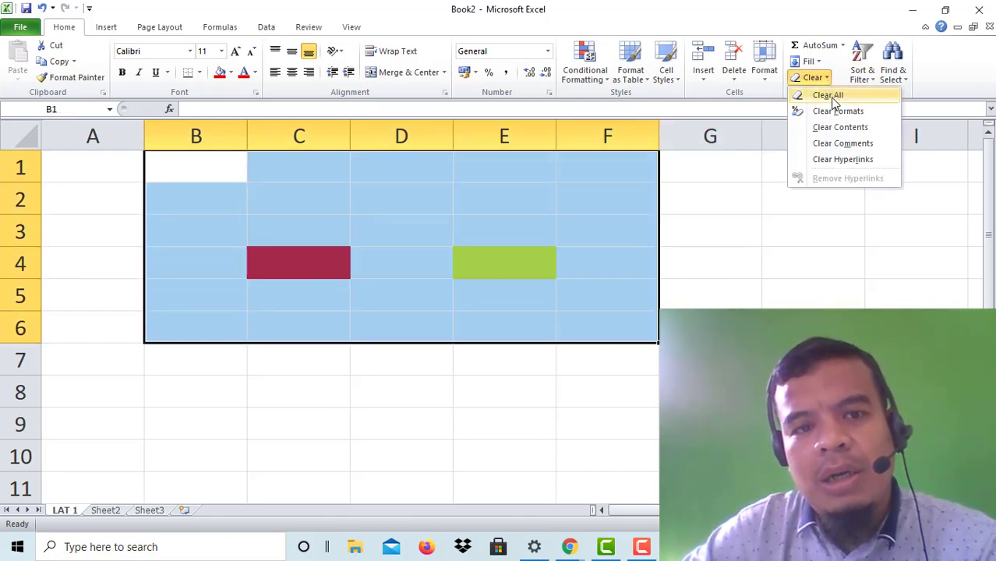
click(827, 94)
click(567, 295)
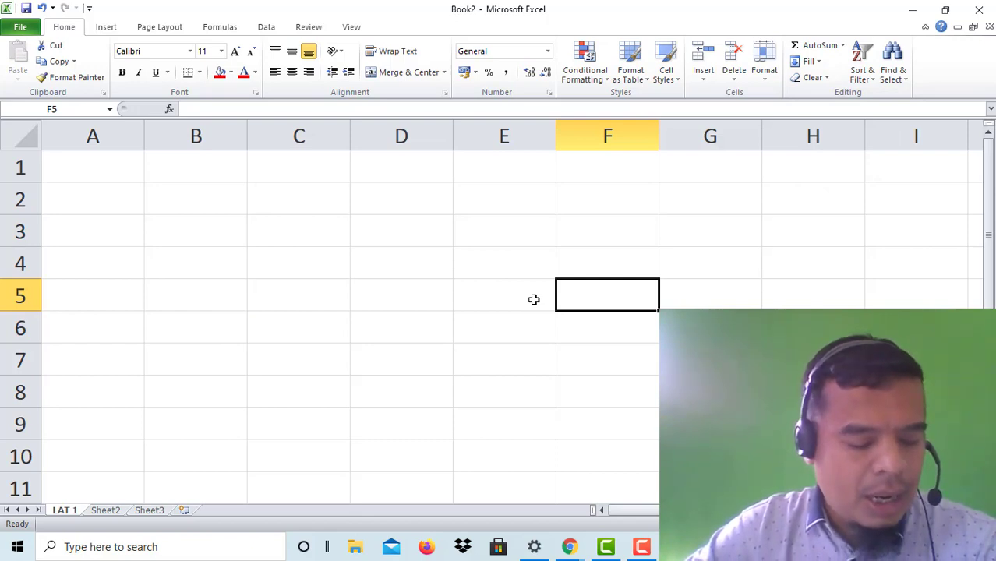
click(319, 216)
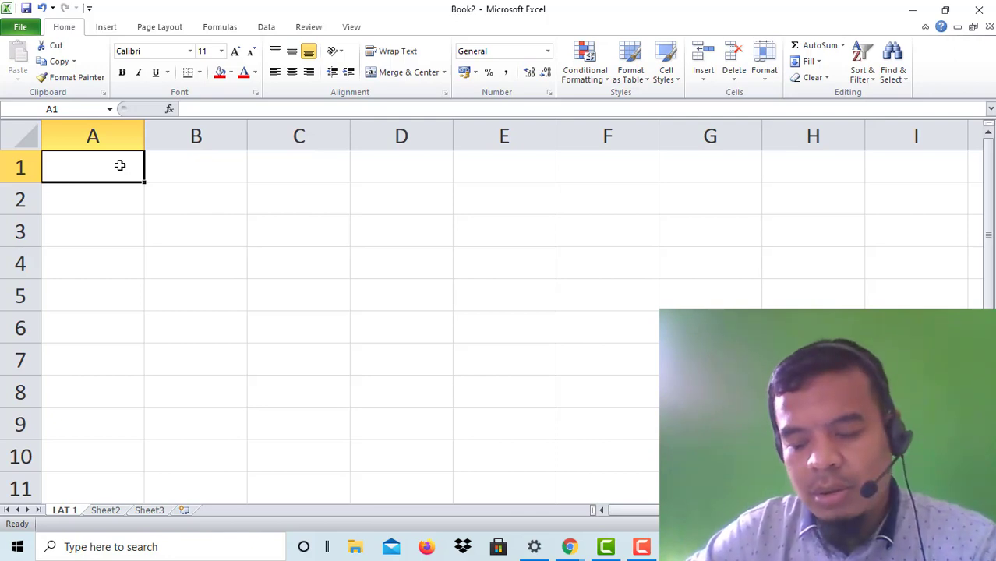
click(397, 291)
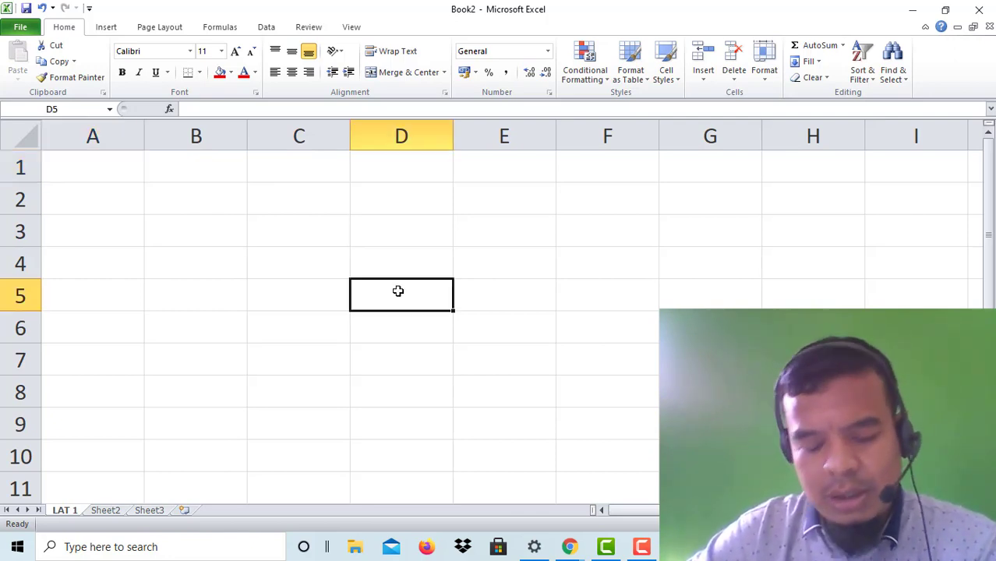
click(143, 244)
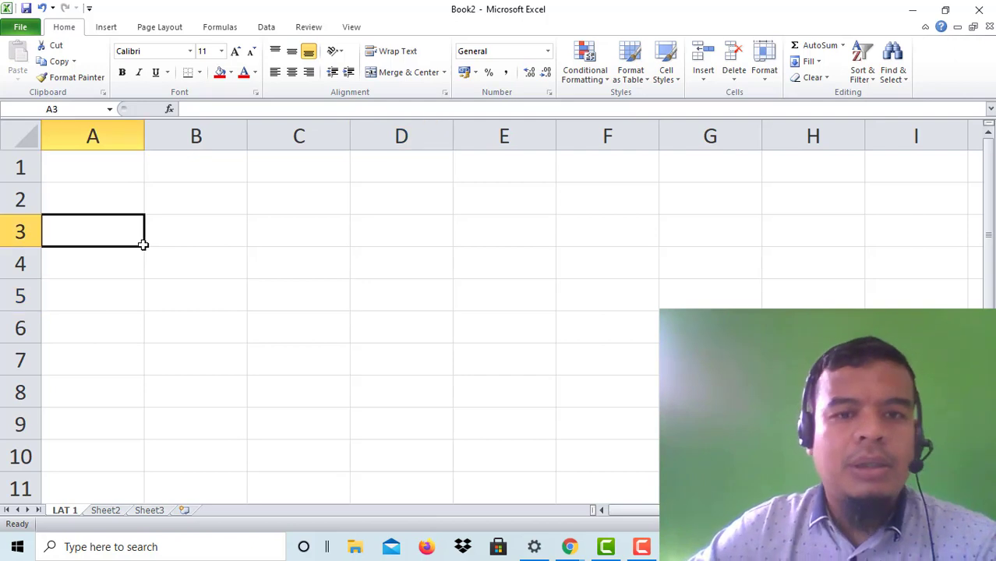
click(405, 244)
click(405, 266)
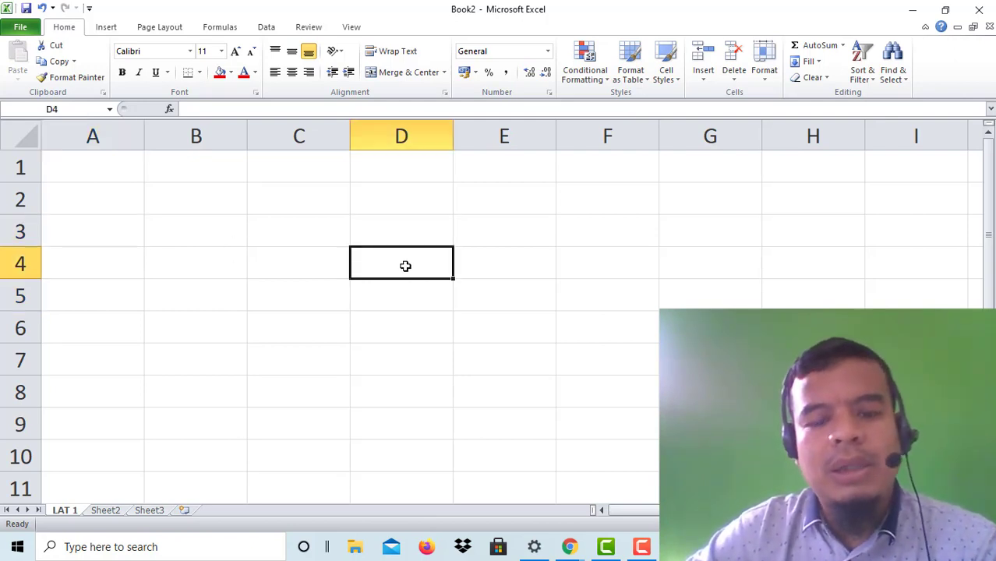
text(2)
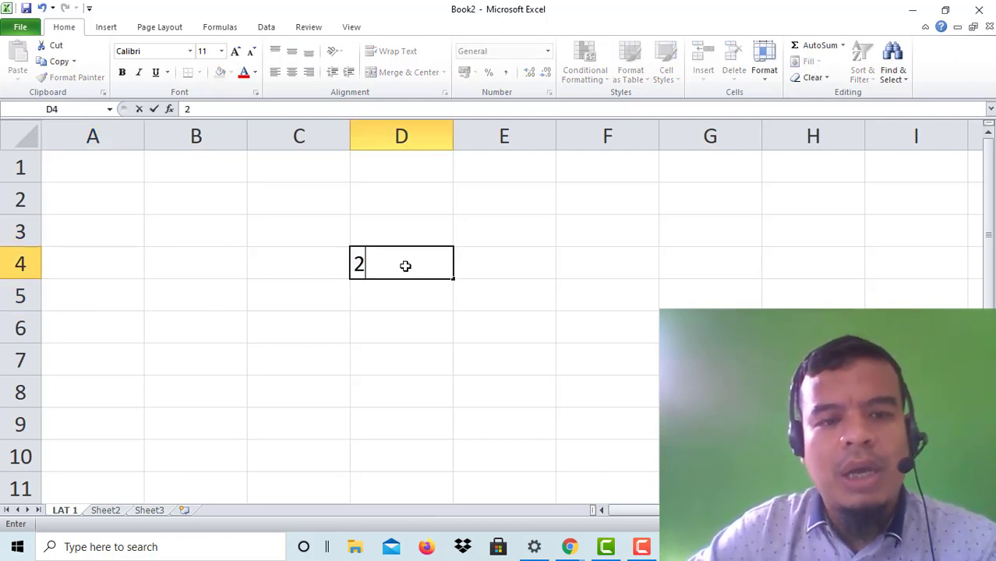
click(417, 304)
click(558, 331)
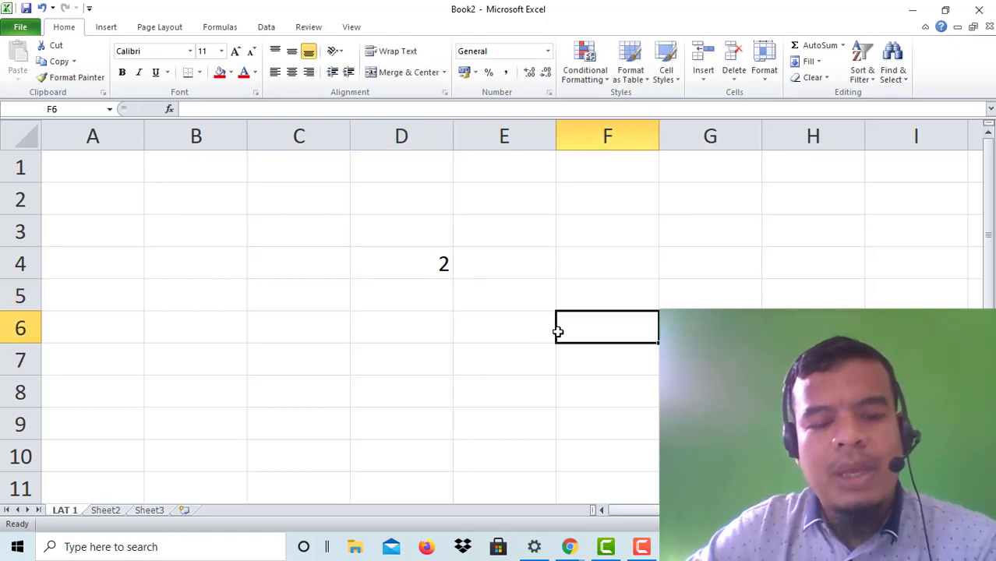
text(3)
click(448, 327)
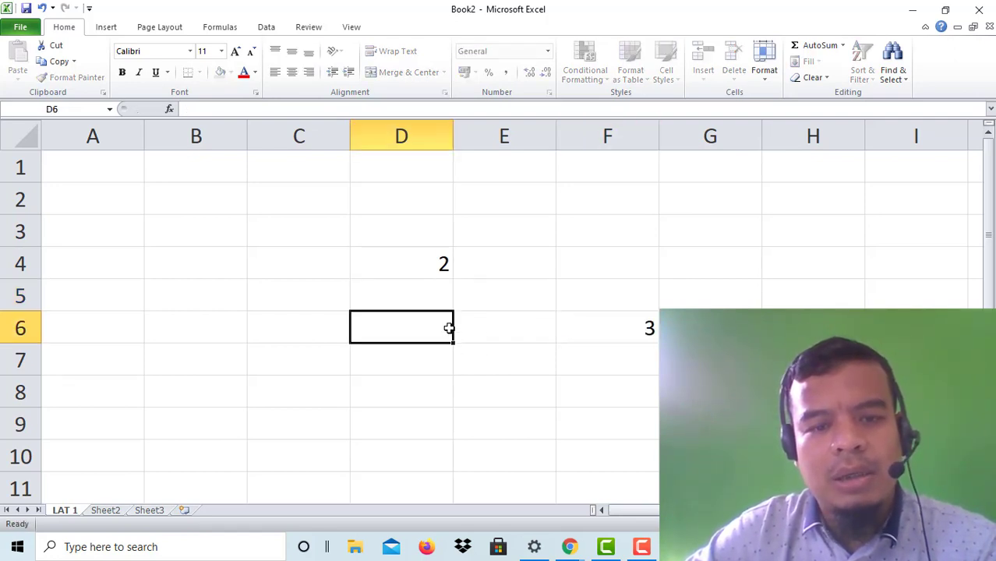
click(536, 328)
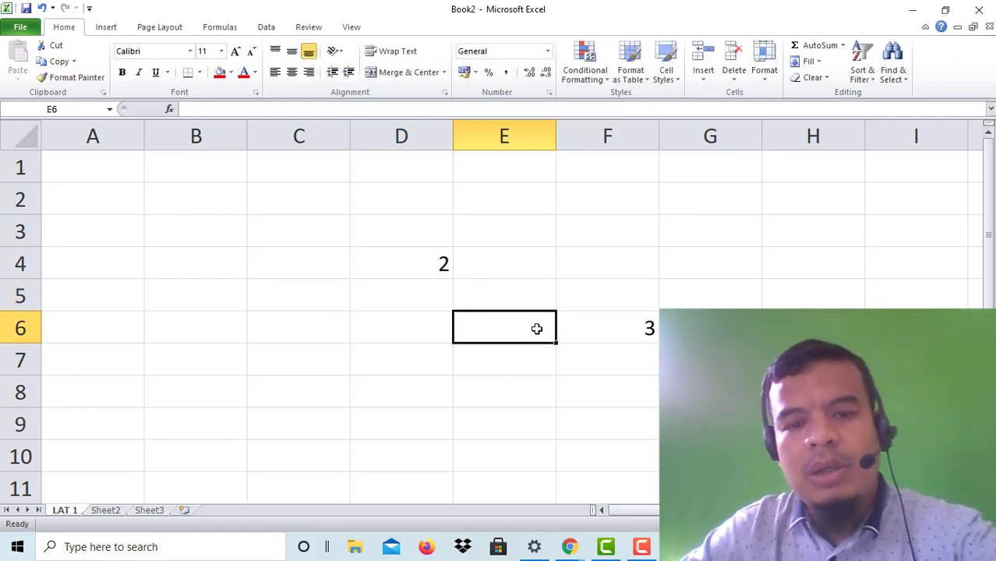
text(7)
click(584, 382)
click(511, 318)
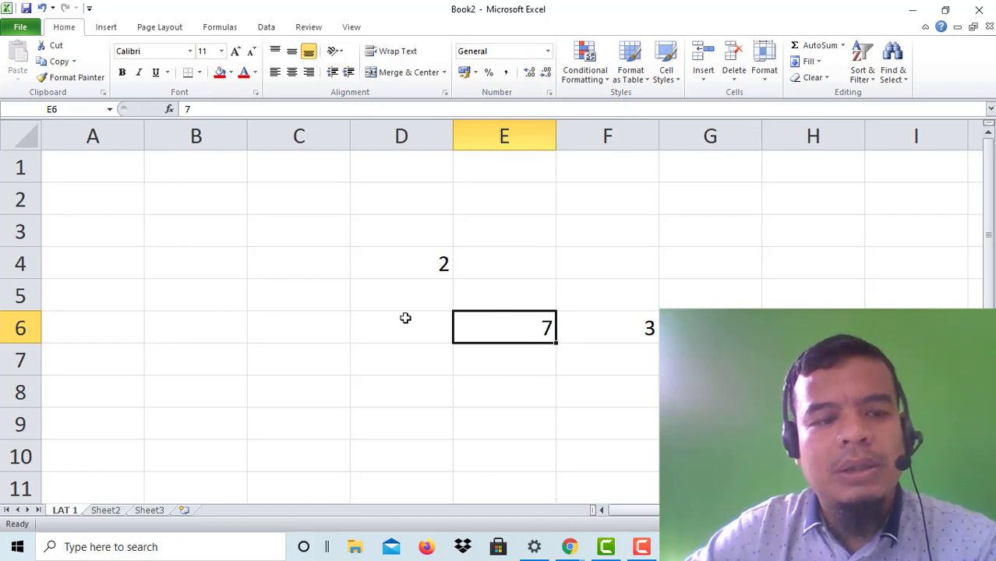
drag(367, 259, 748, 390)
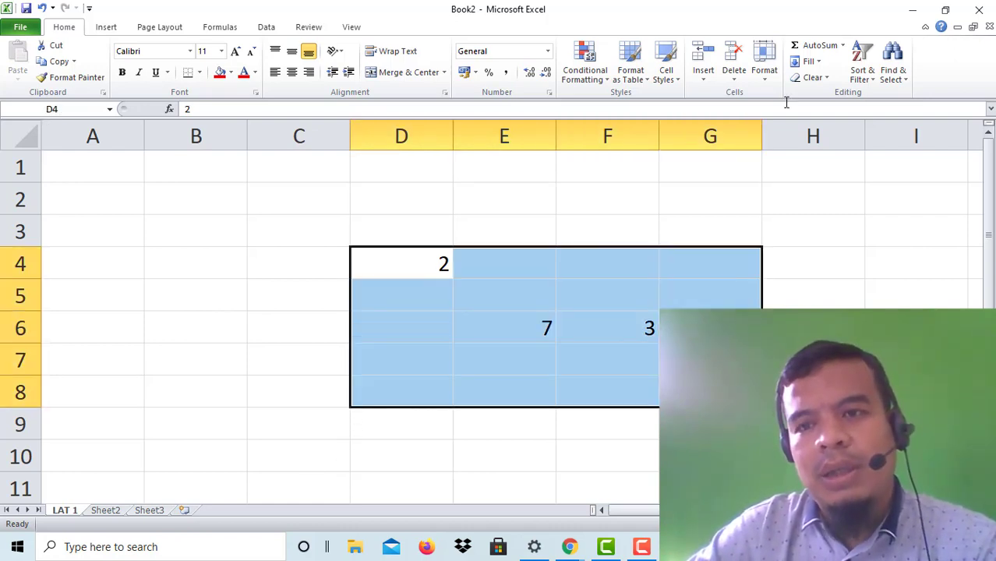
click(810, 77)
click(826, 95)
click(498, 328)
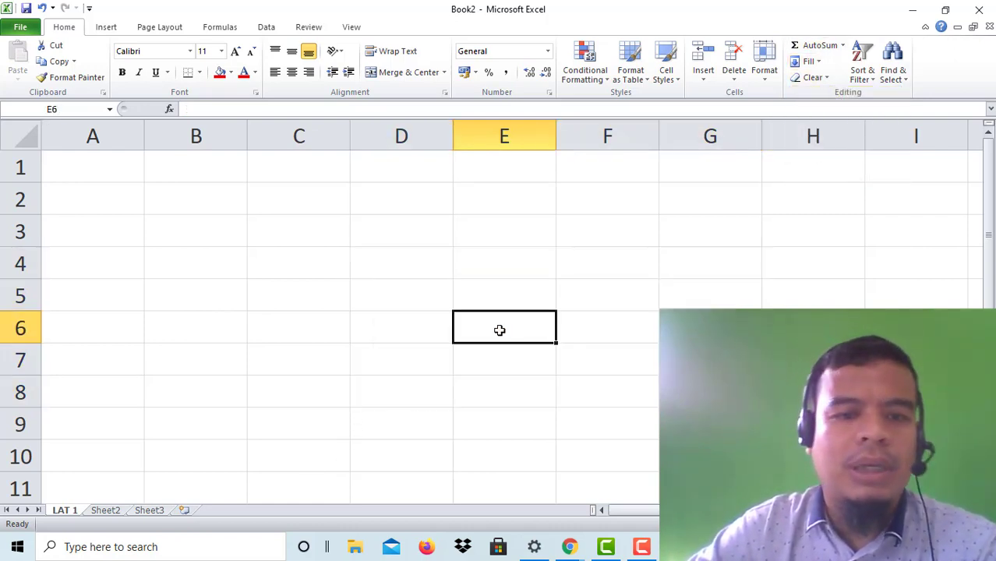
click(430, 237)
Step: Enter 2 in D3 and 4 in D4
text(2)
key(Return)
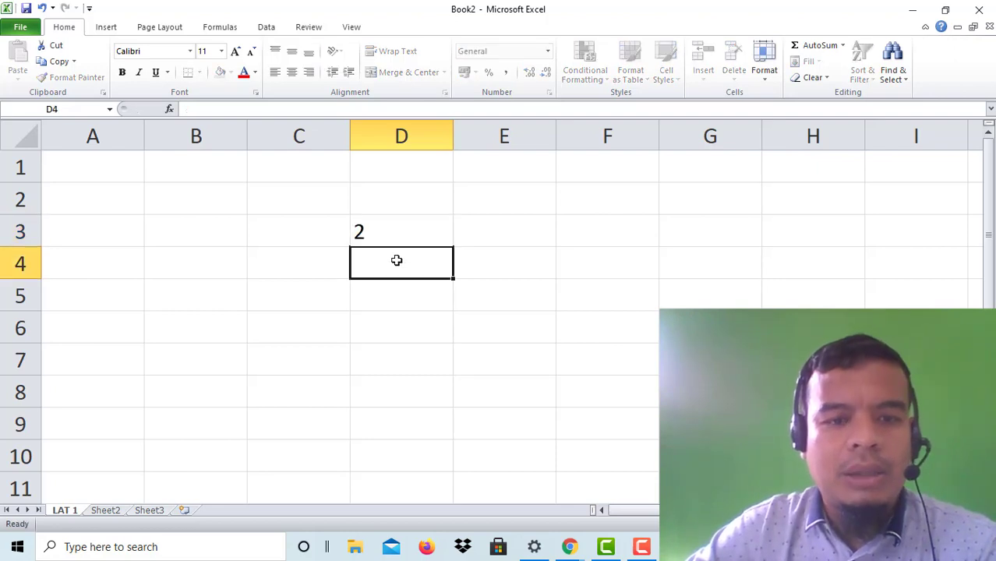
text(4)
click(391, 299)
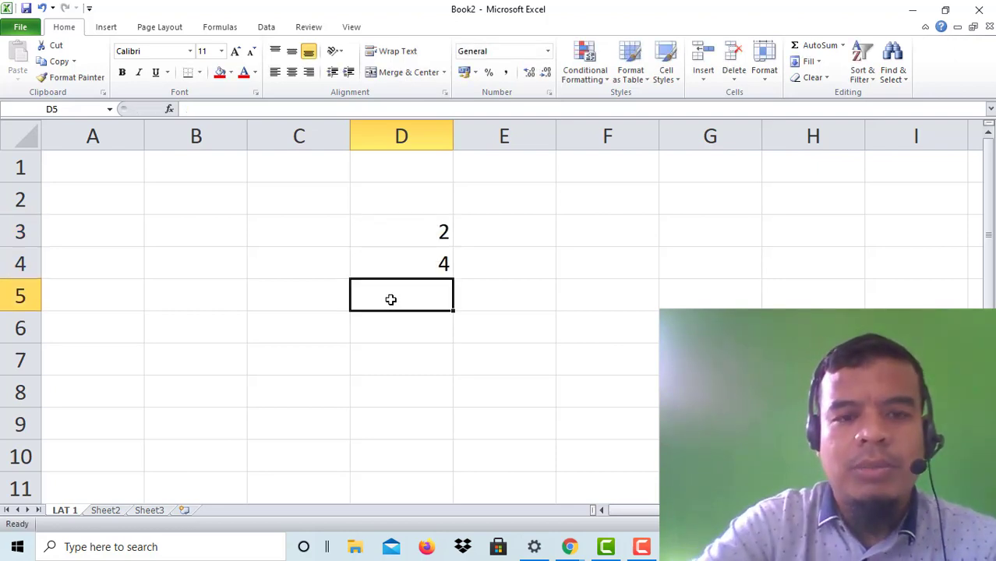
Step: Enter =D3*D4 in D5 to get 8, then select D2:D6
text(=)
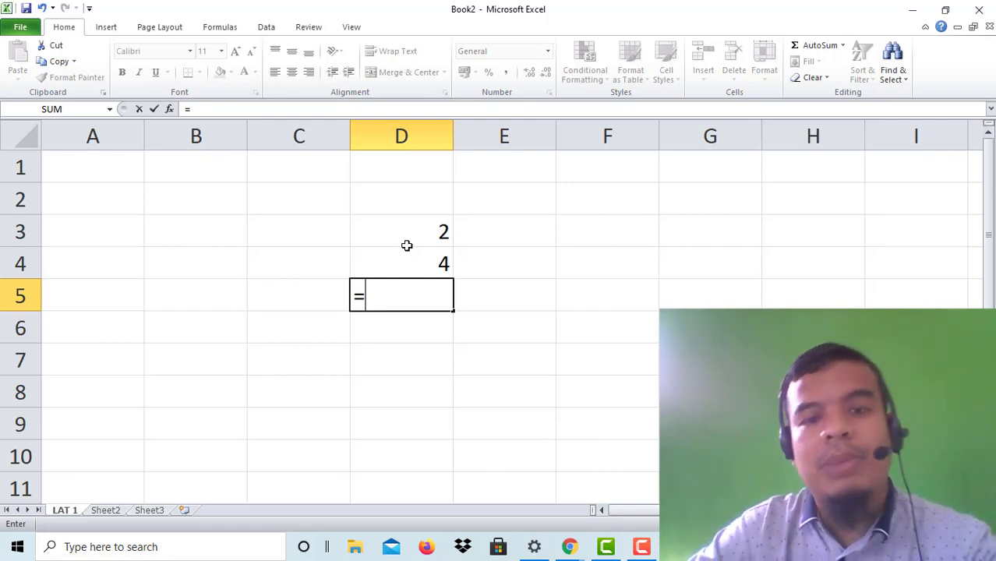
click(407, 228)
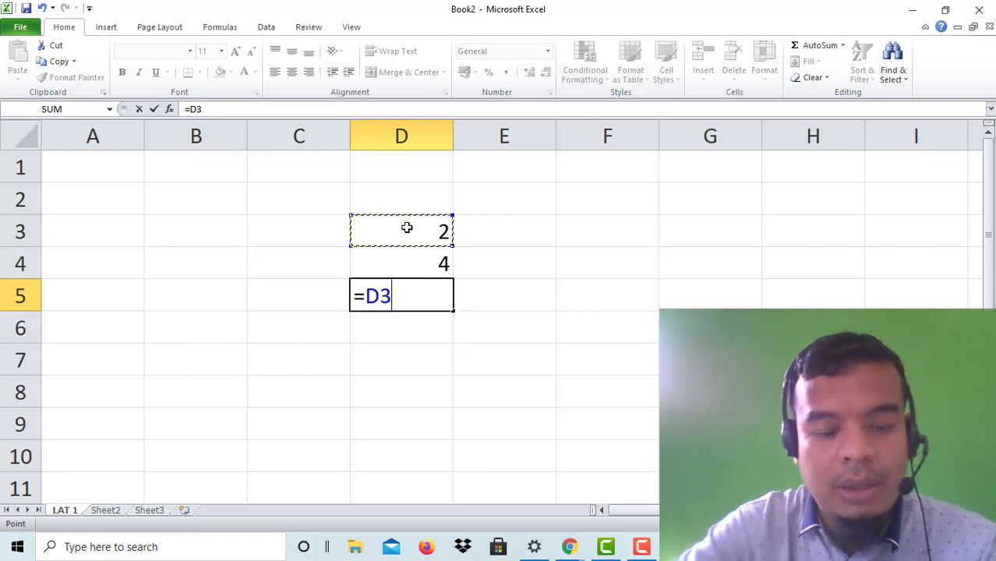
text(*)
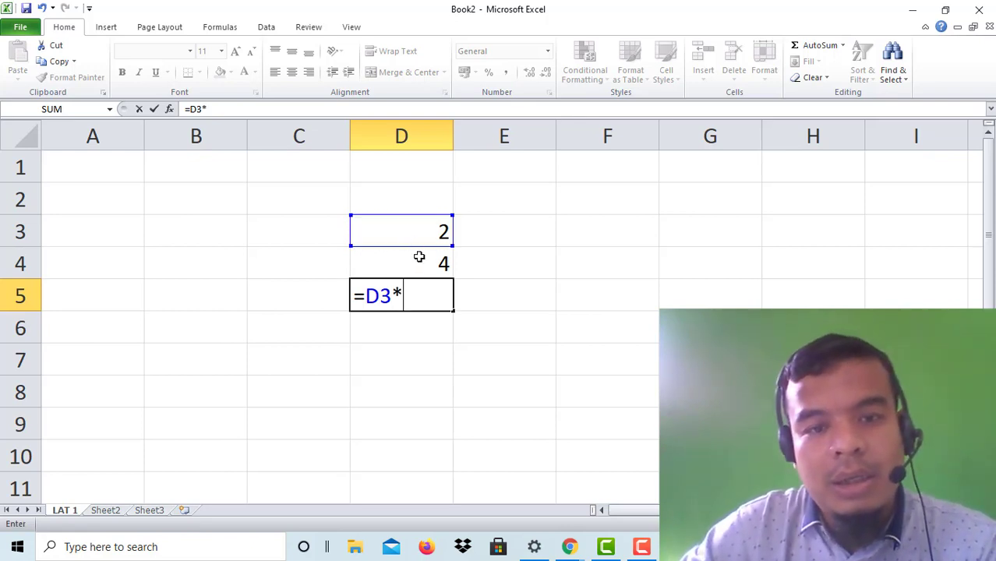
click(419, 257)
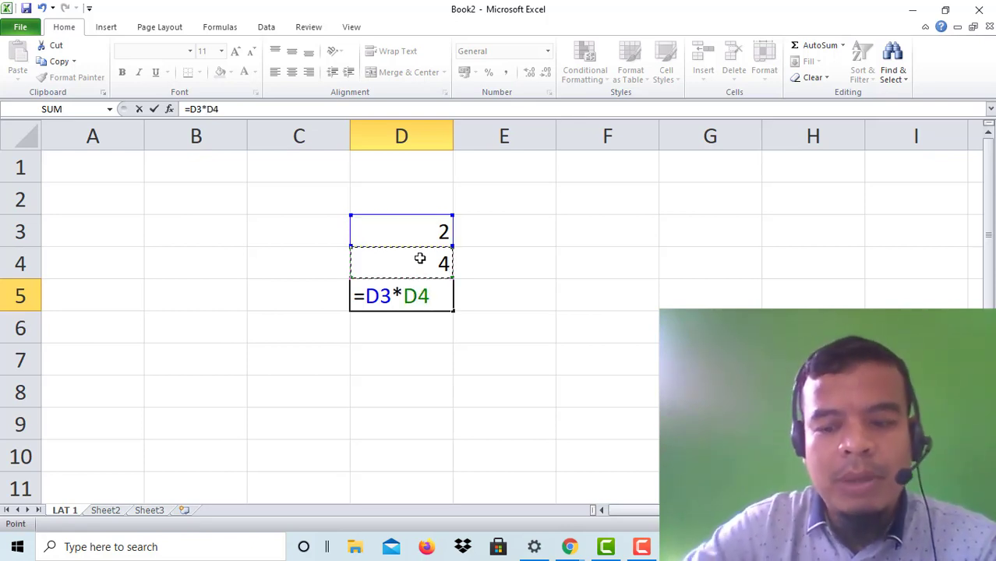
key(Return)
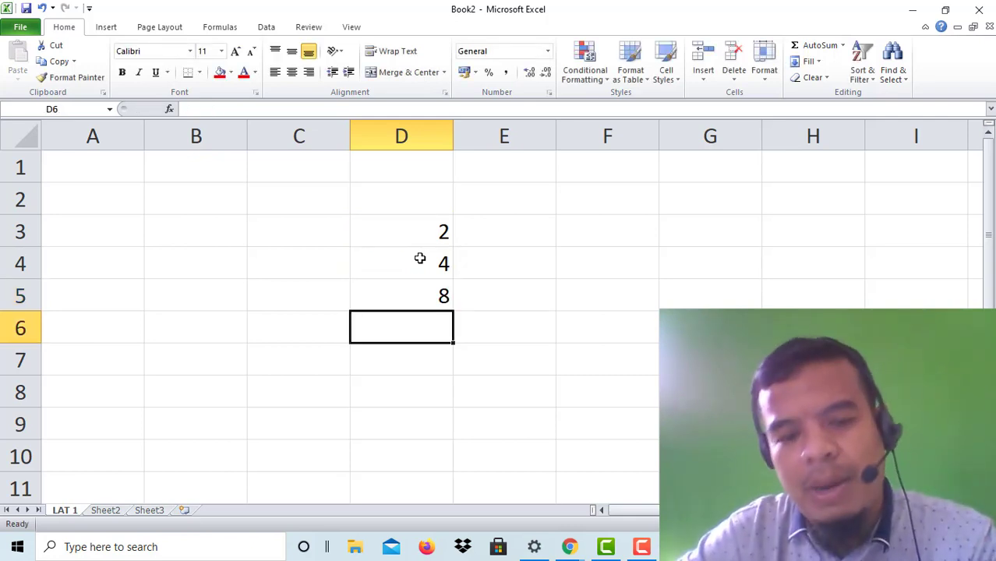
drag(371, 207, 443, 330)
Step: Delete the contents of D2:D6, then select B4 and then B3
key(Delete)
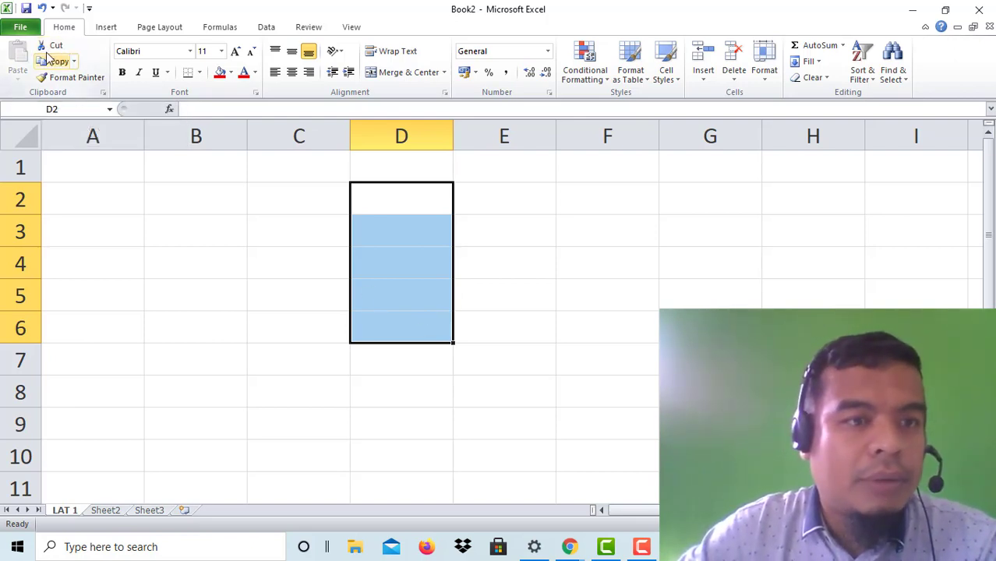
click(146, 250)
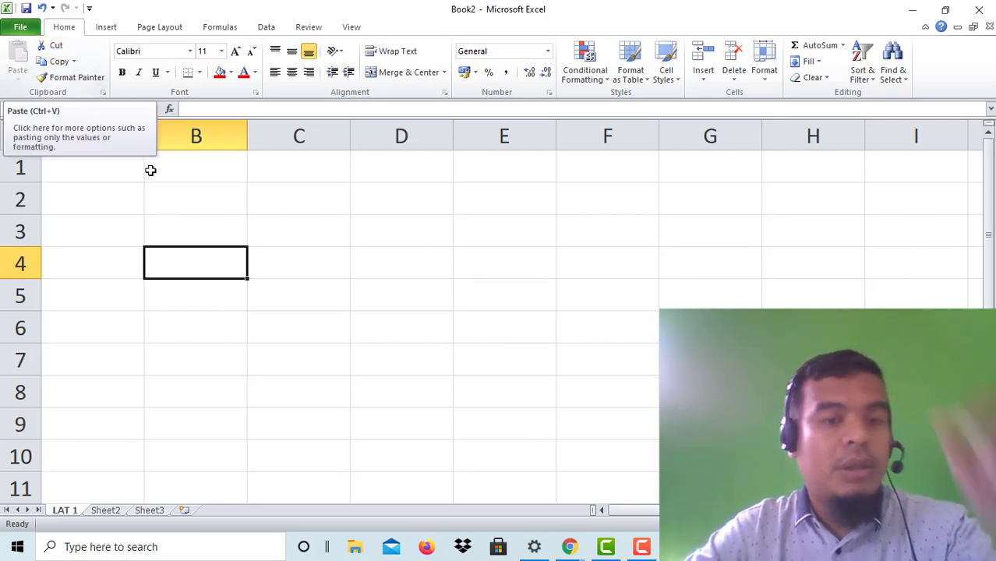
click(234, 228)
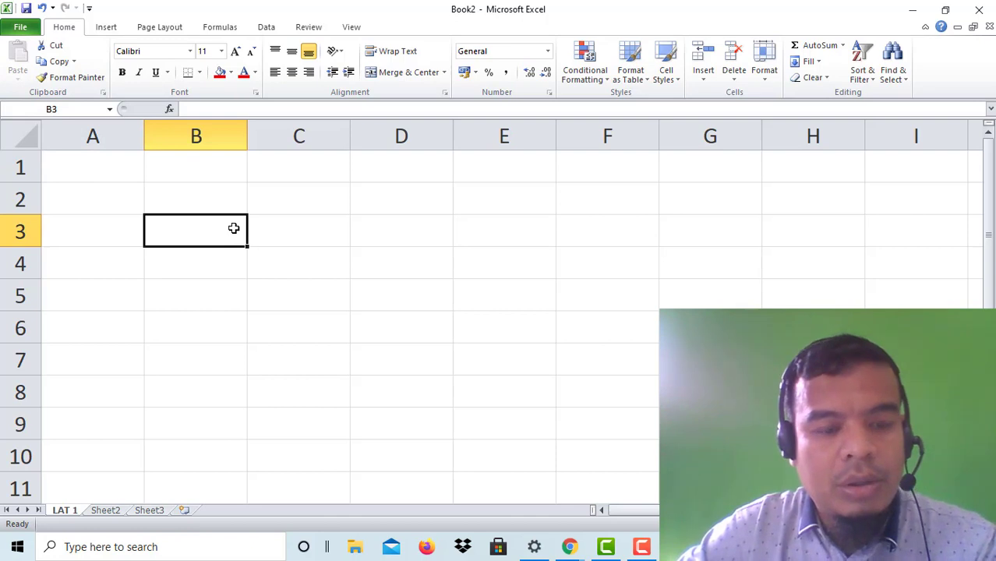
Step: Enter the nickname in cell B3 and reselect it
text(E)
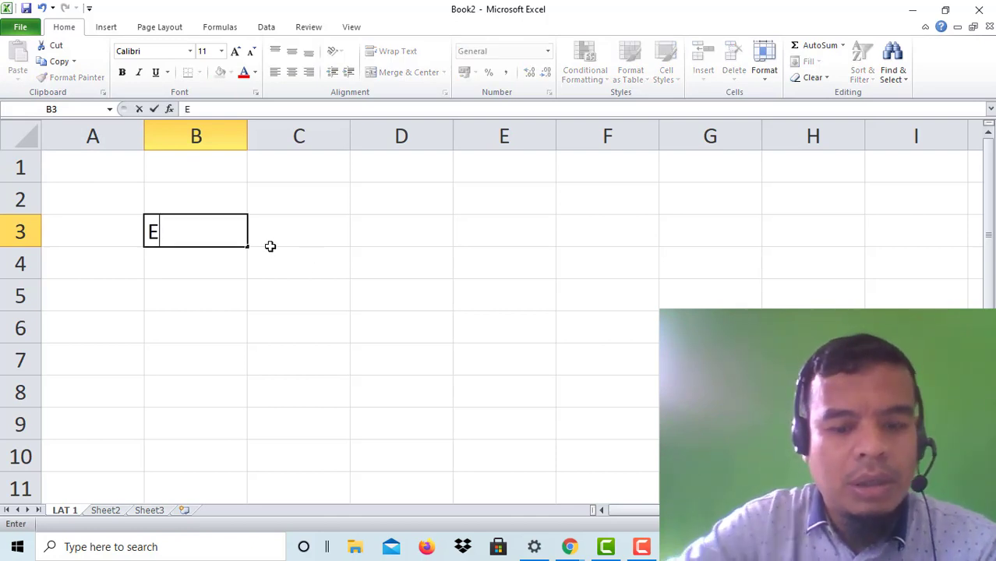
text(GUN)
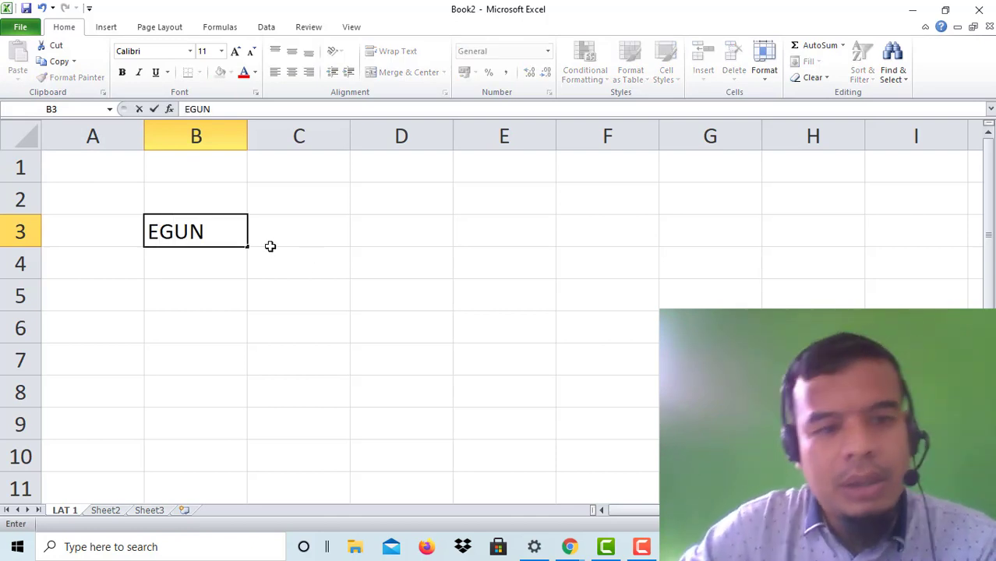
click(303, 316)
click(198, 227)
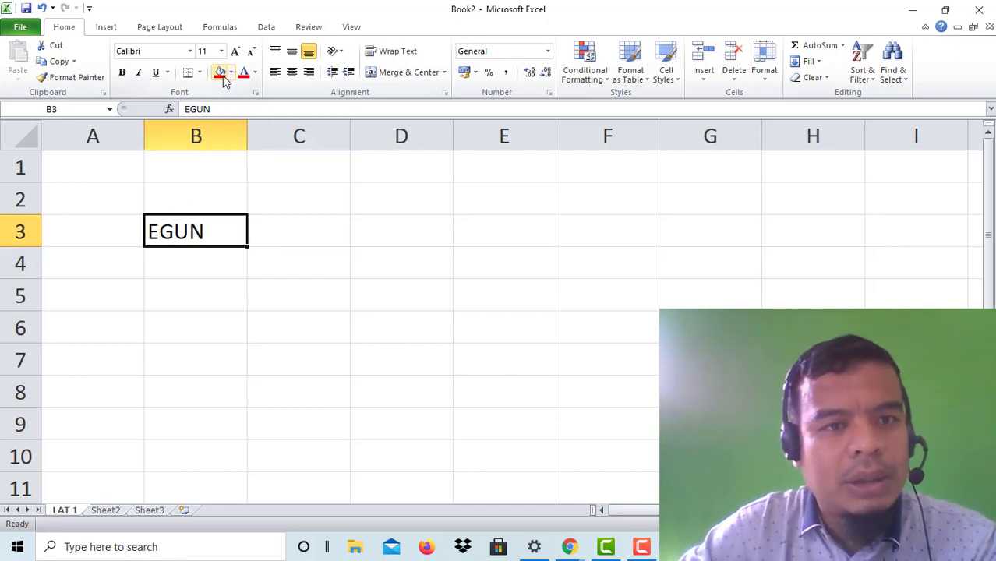
click(473, 237)
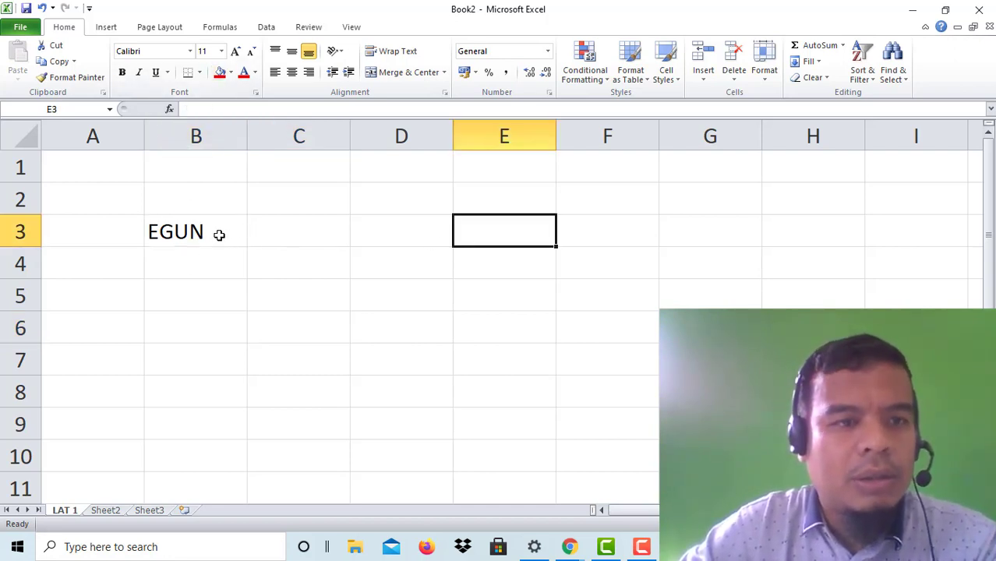
click(219, 234)
Step: Cut the nickname from B3 and paste it into E3
click(54, 60)
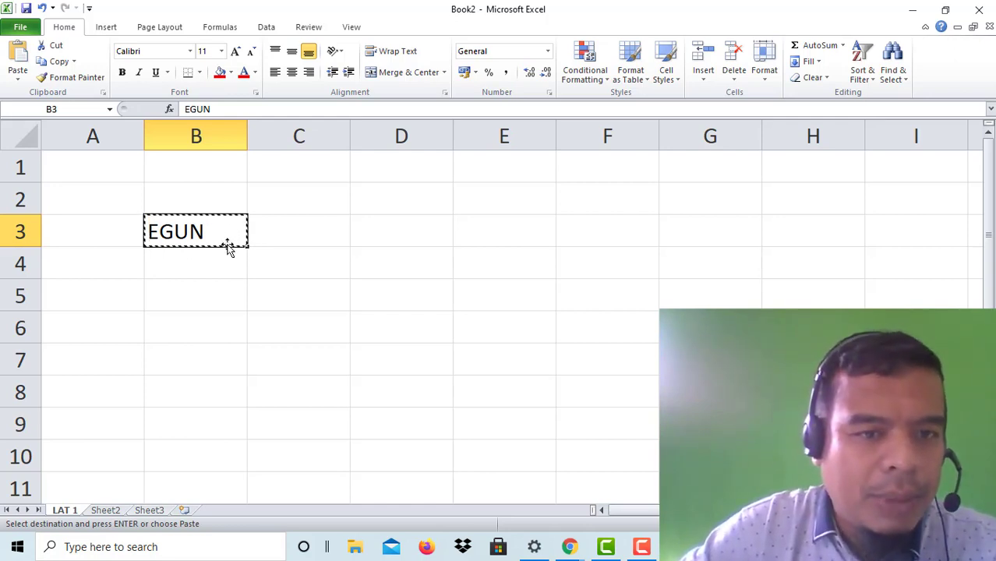
click(538, 233)
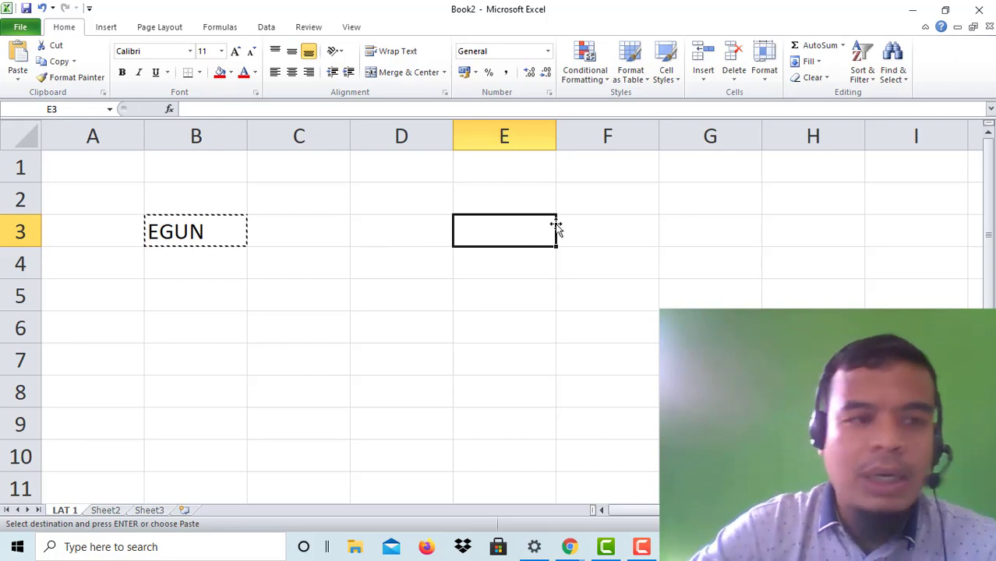
click(16, 64)
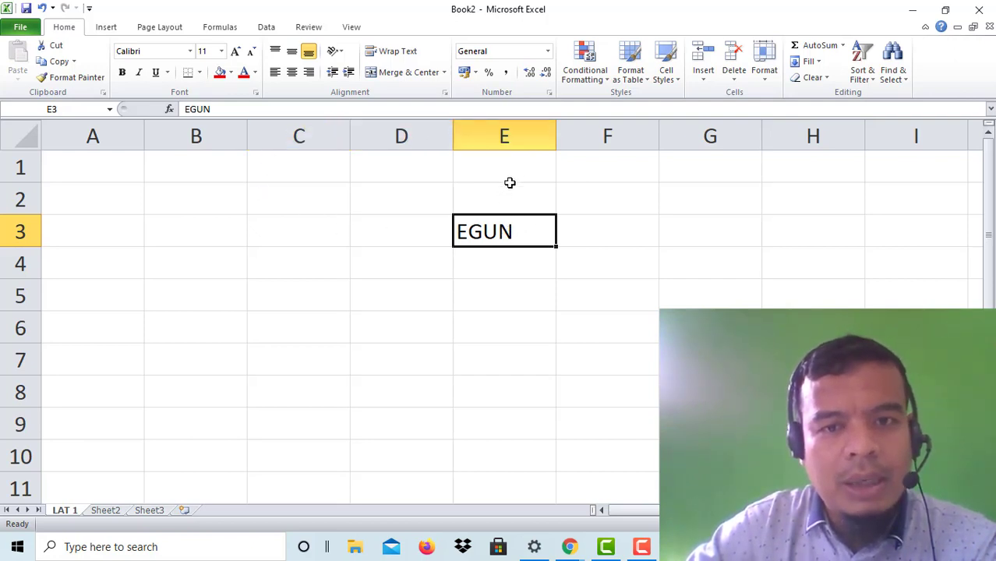
Step: Drag column E's border in to fit E3's nickname, then drag row 3's border lower
drag(558, 136, 709, 129)
click(715, 129)
click(541, 227)
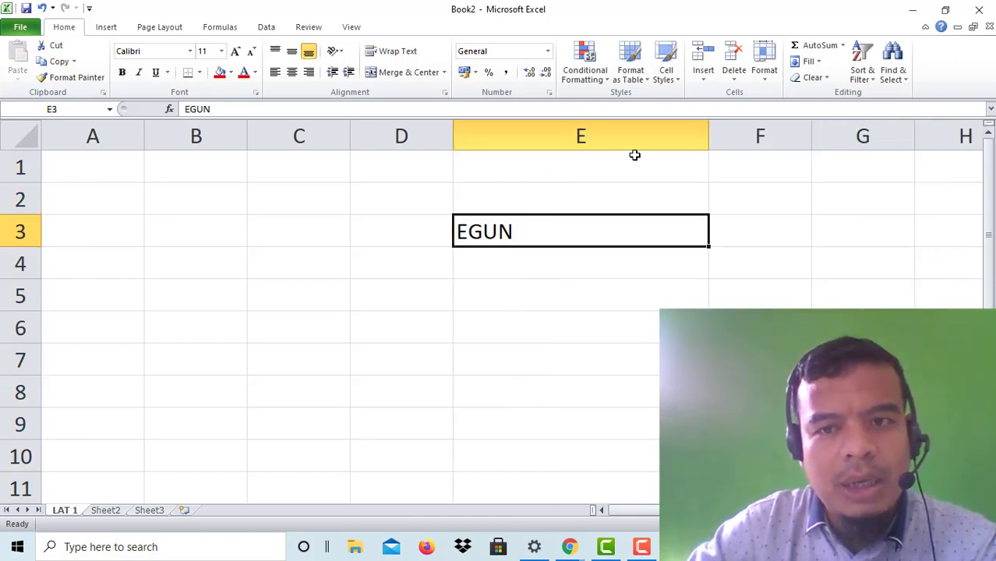
drag(710, 130, 520, 155)
drag(24, 247, 22, 260)
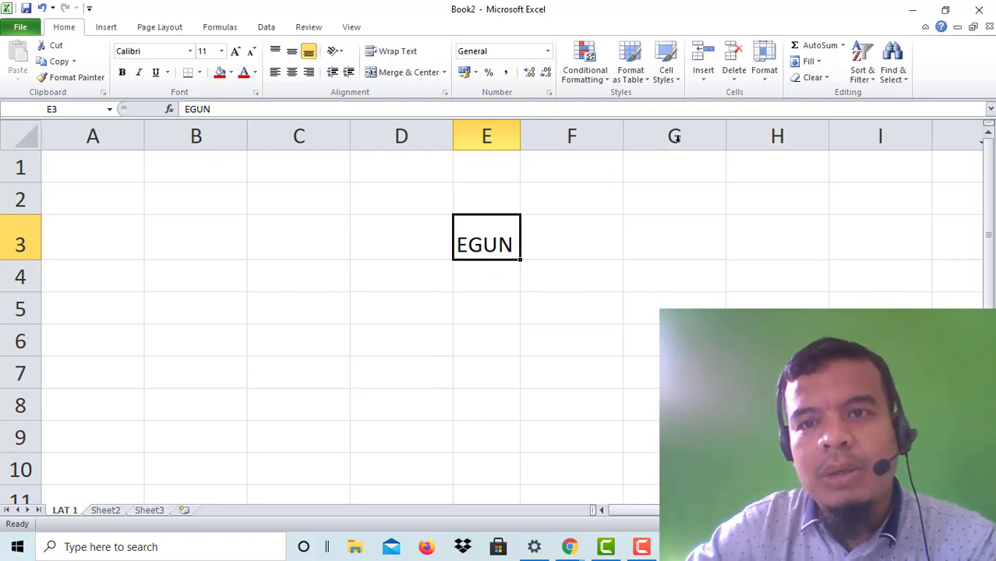
Step: Dismiss the Insert list, then bring up Format > Row Height showing 21
click(707, 81)
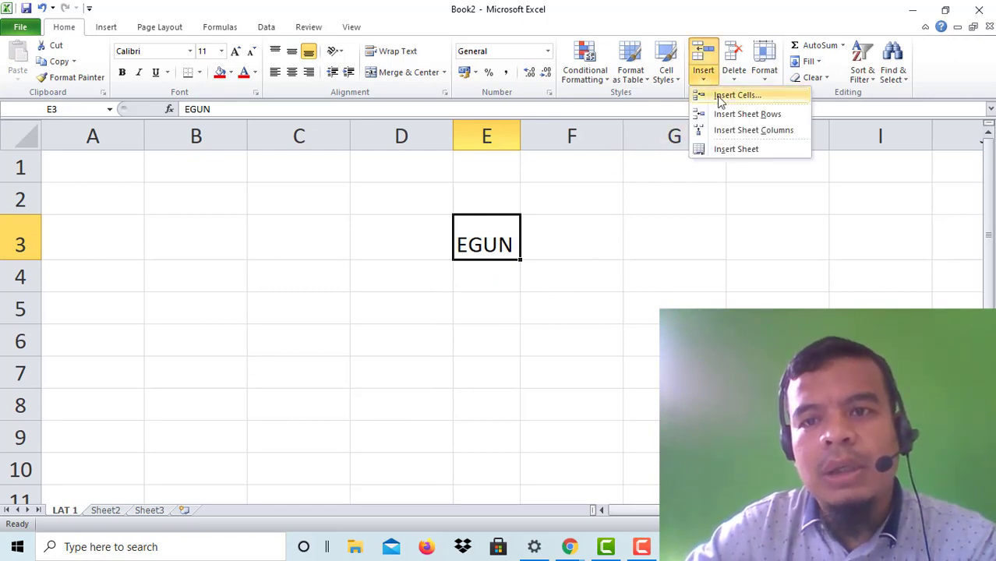
click(518, 238)
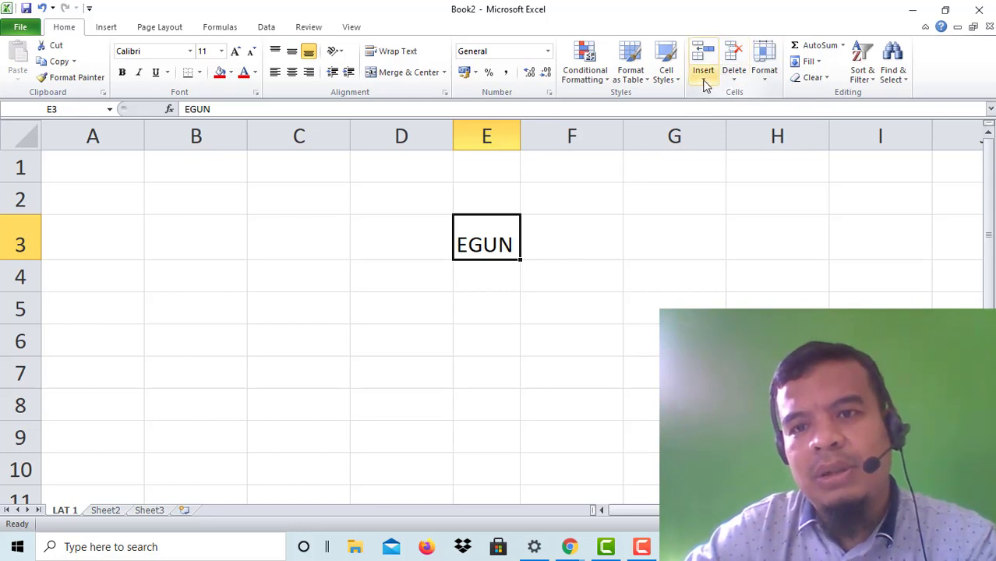
click(763, 85)
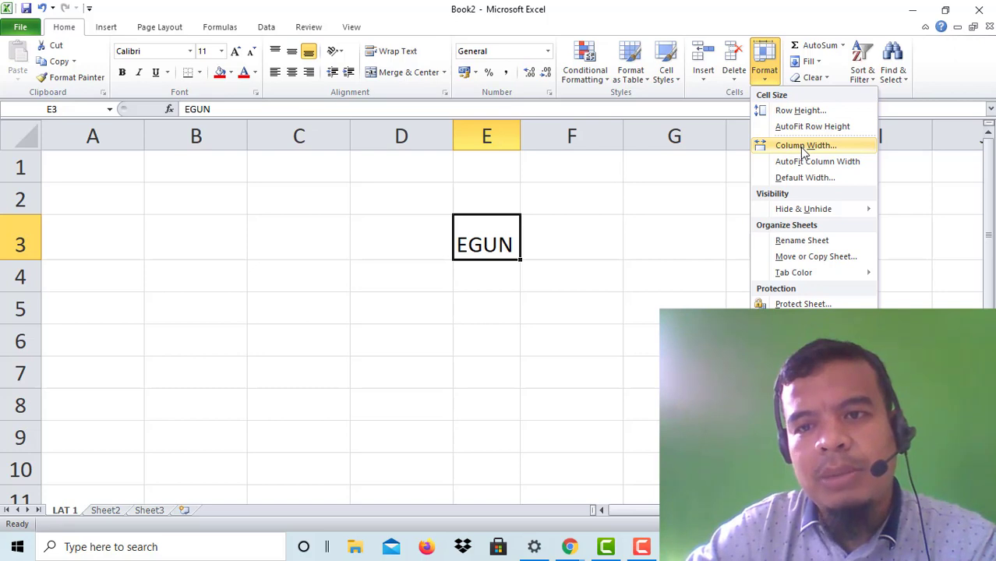
click(798, 112)
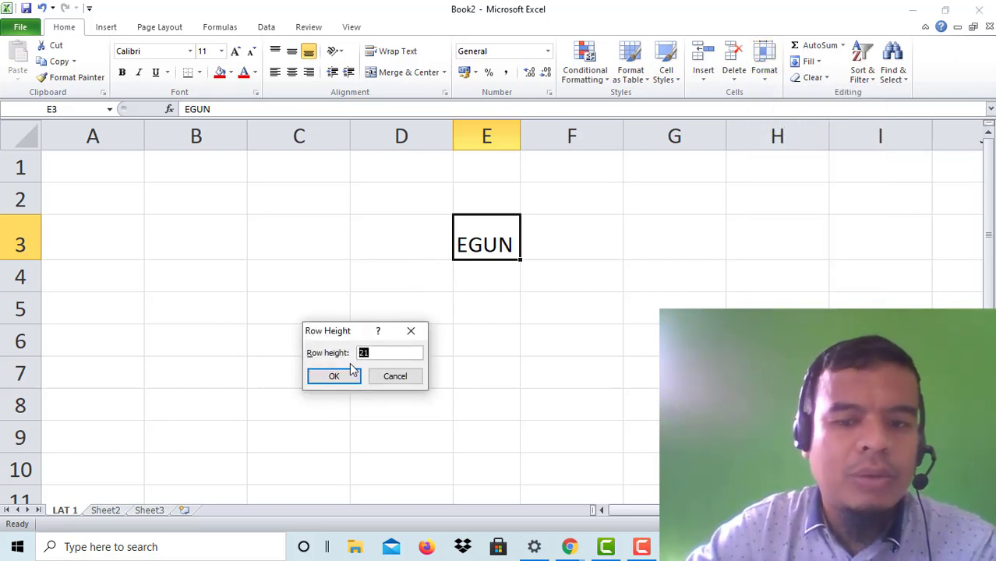
Step: Set row 3 height to 40, middle-align E3, and widen column E slightly
text(4)
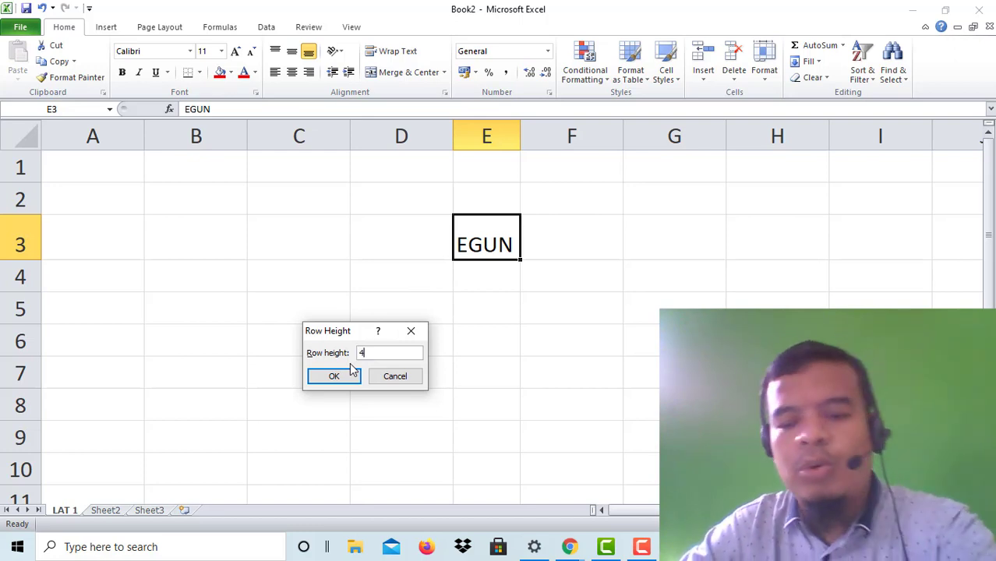
text(0)
click(345, 375)
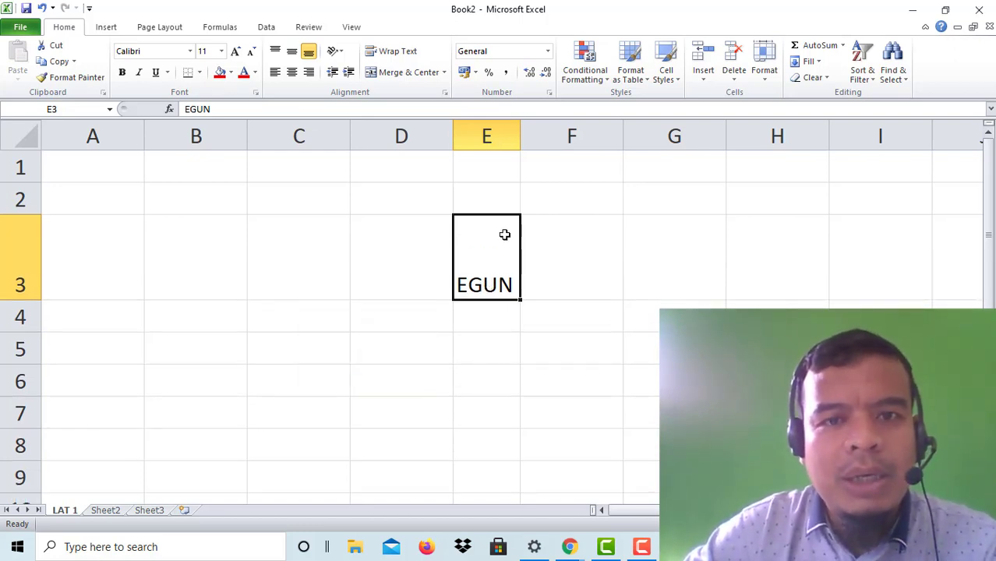
click(292, 51)
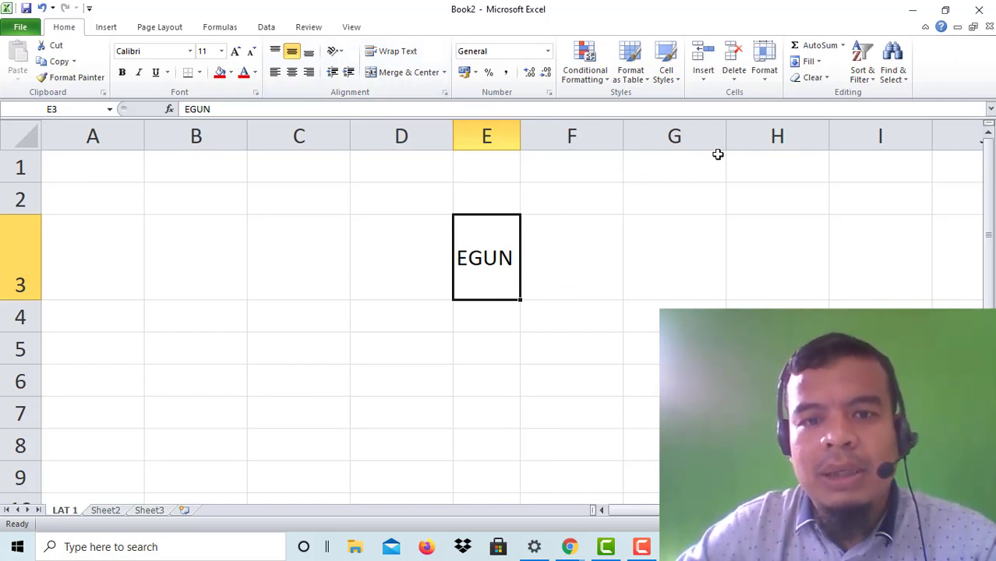
drag(516, 142, 551, 135)
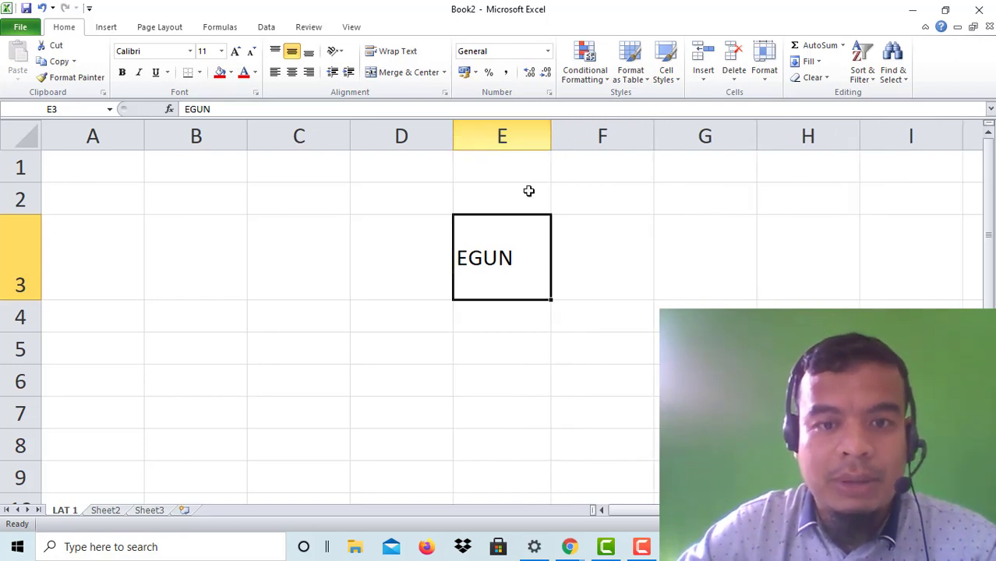
Step: Overwrite the nickname in E3 with the person's full name and widen column E to fit
double_click(499, 259)
drag(210, 109, 163, 109)
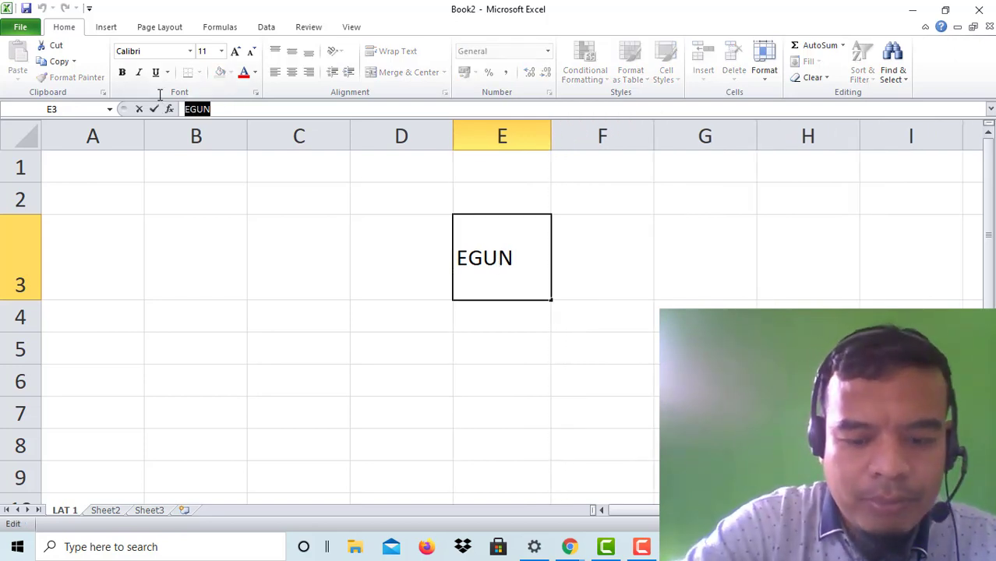
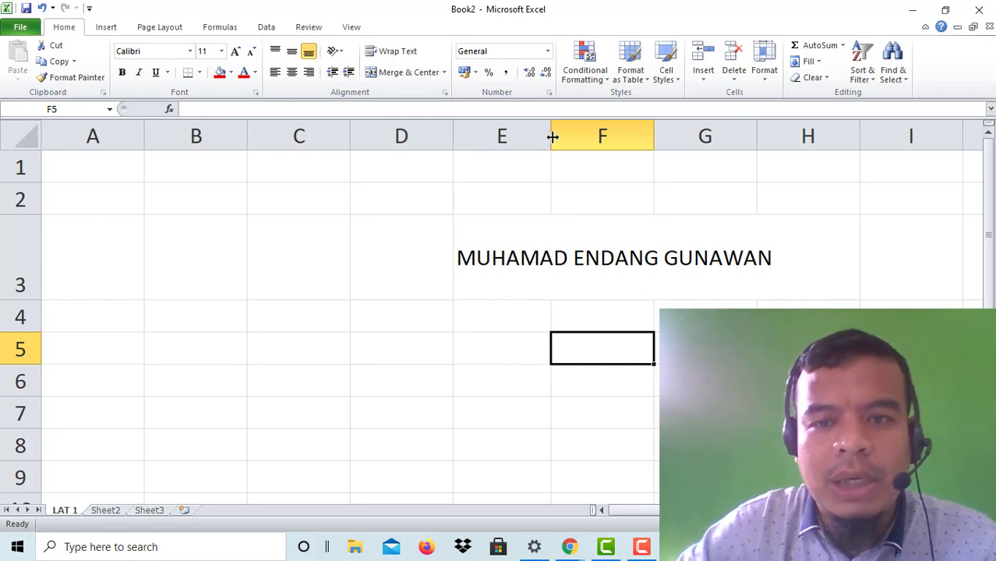
drag(551, 136, 778, 177)
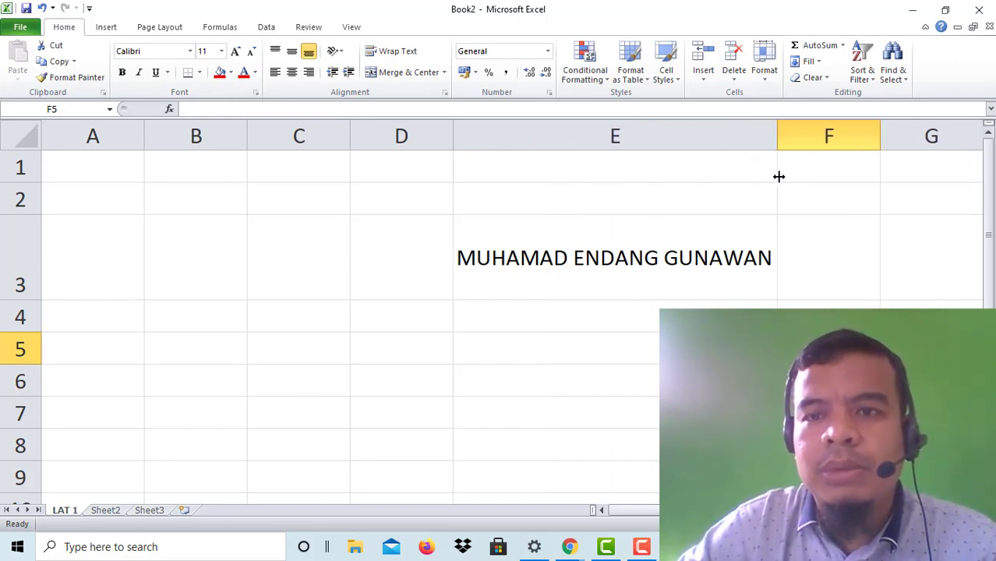
Step: Set column F's width to 9 through the Format menu, then select the name in E3 and move to E6
click(764, 78)
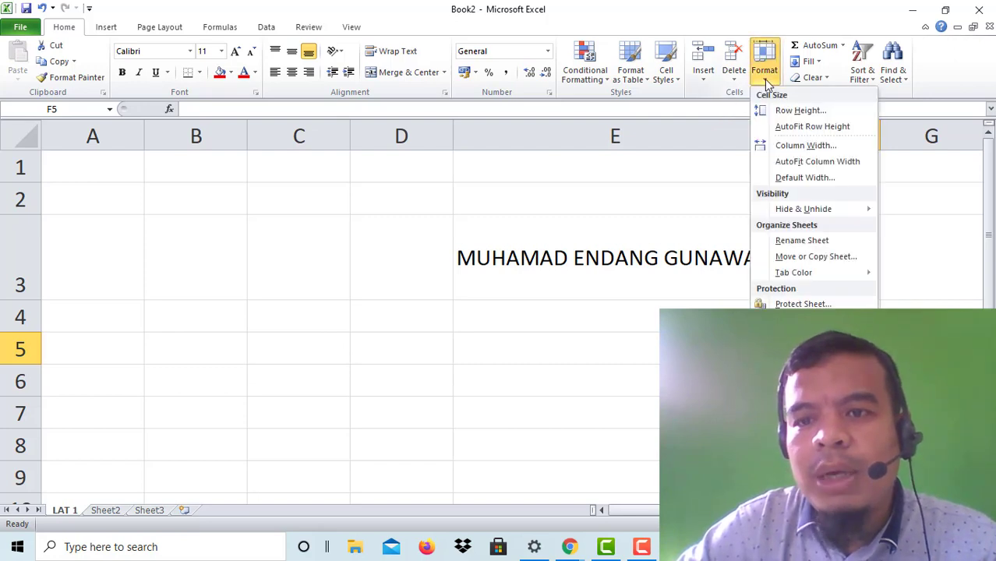
click(803, 145)
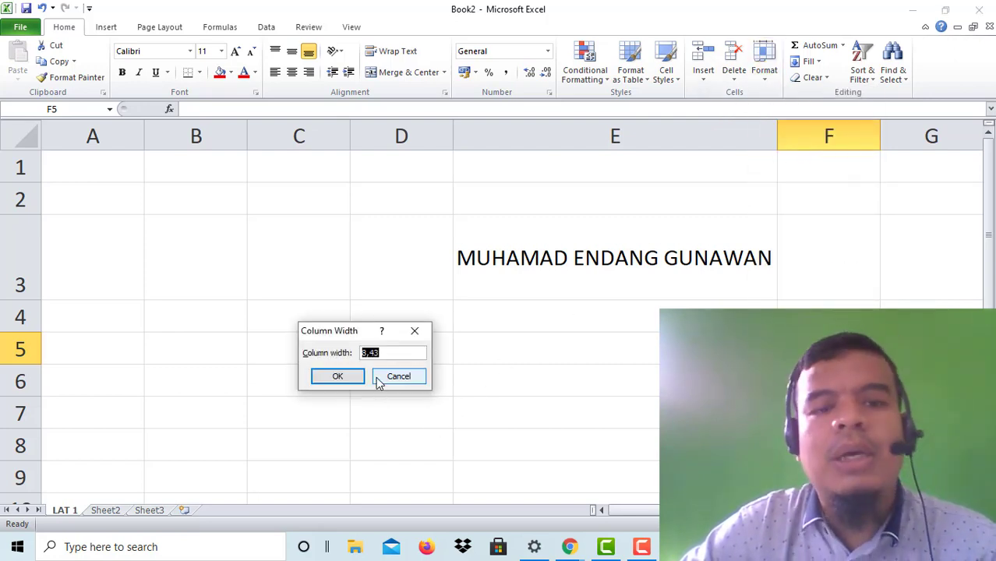
text(9)
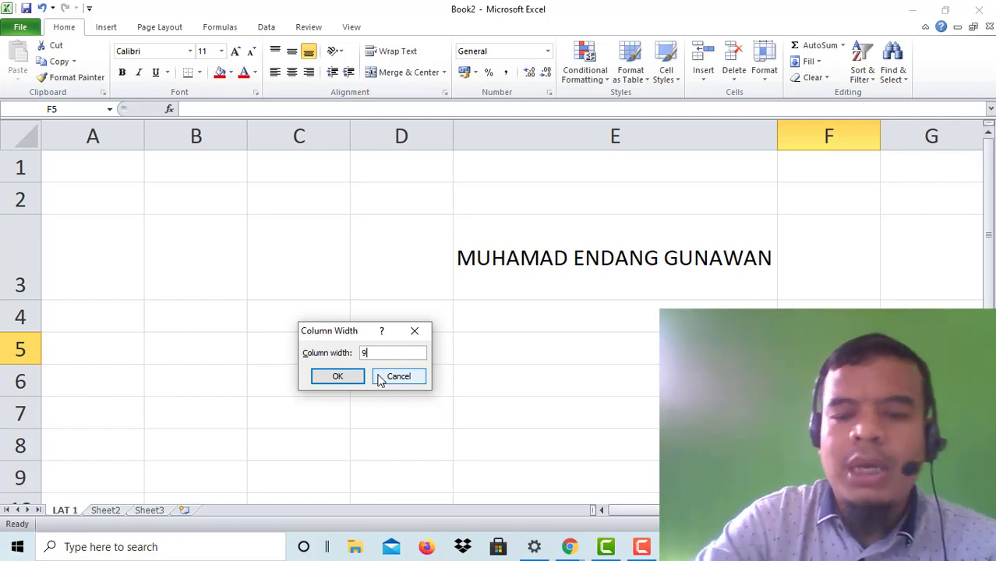
key(Return)
key(Left)
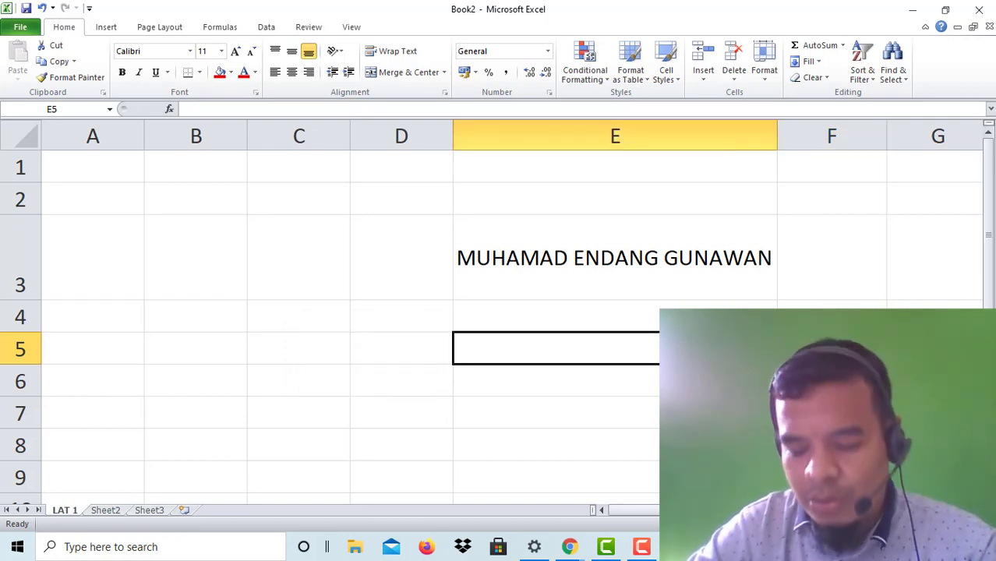
click(589, 281)
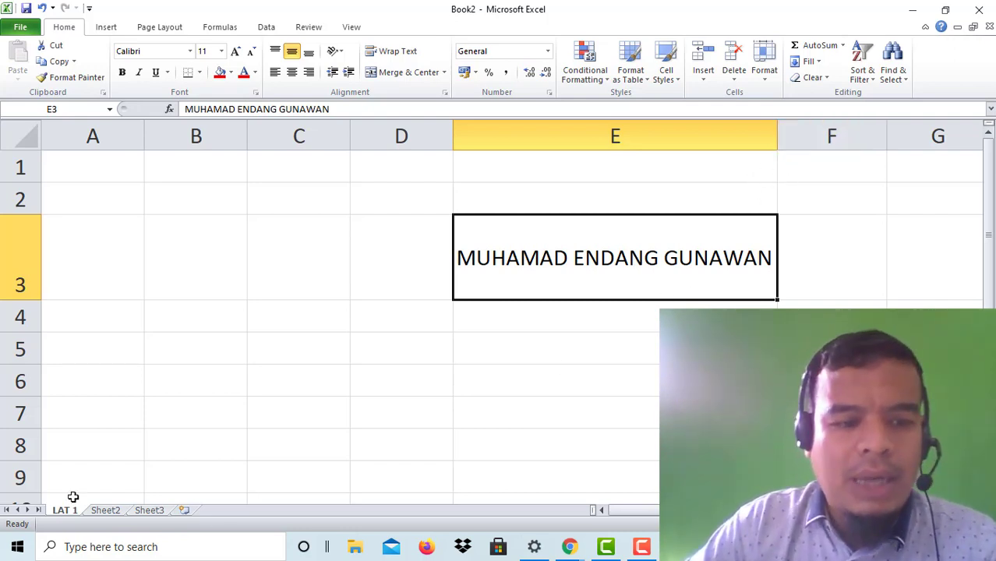
click(453, 380)
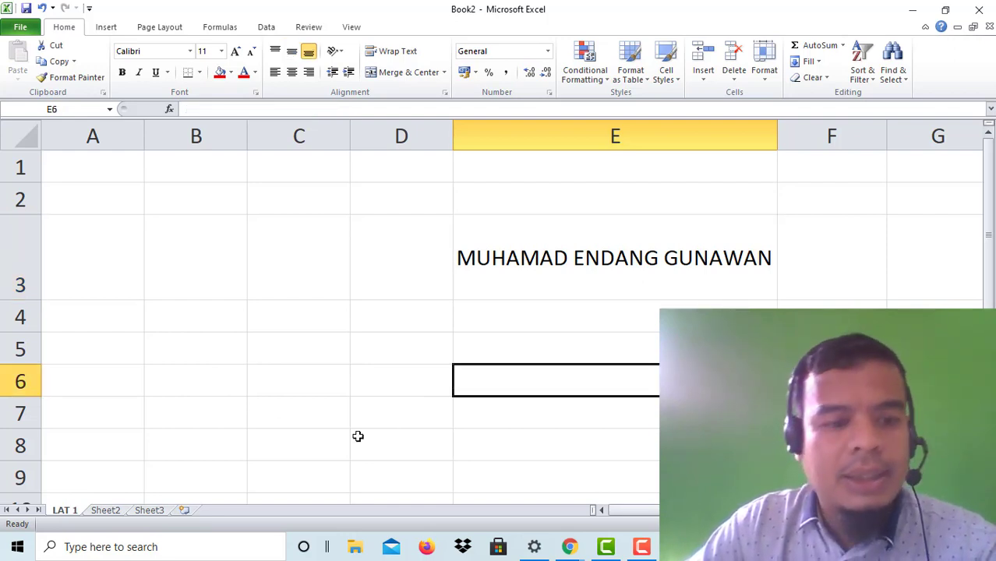
Step: Rename the Sheet2 tab to 'LAT 2'
double_click(109, 511)
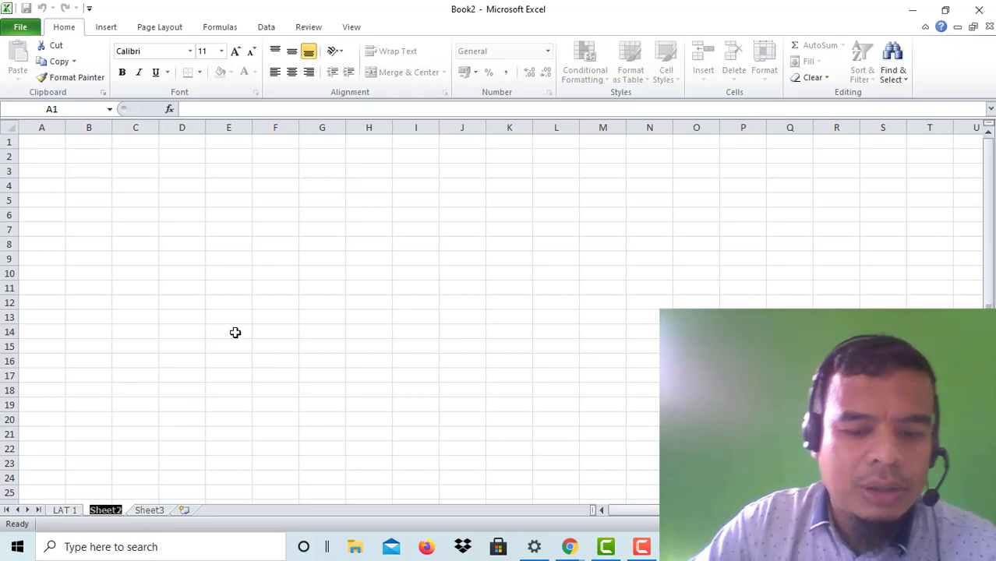
text(LAT 2)
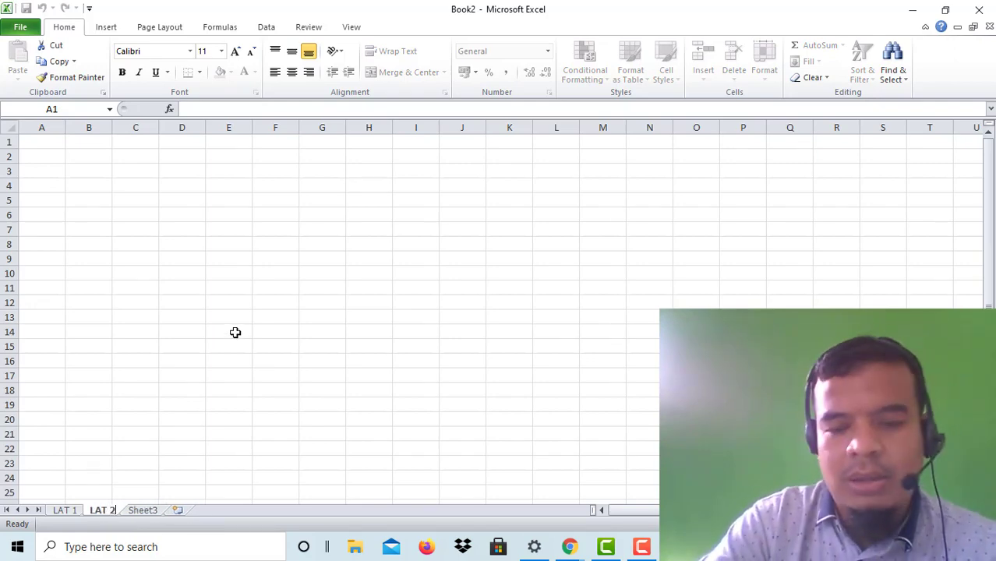
key(Return)
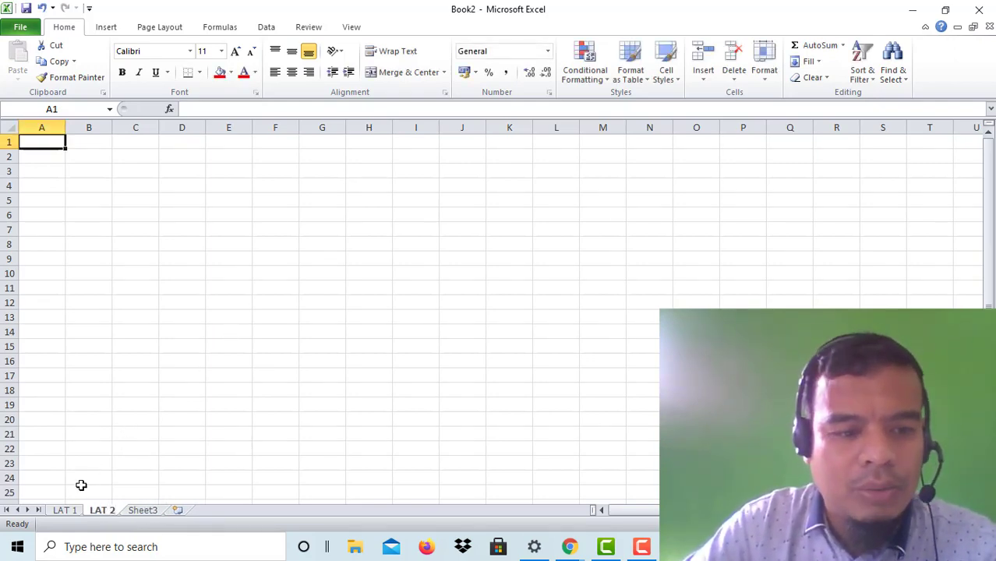
Step: Return to the LAT 1 sheet, select a few cells, and show the workbook's file information page
click(70, 511)
click(323, 375)
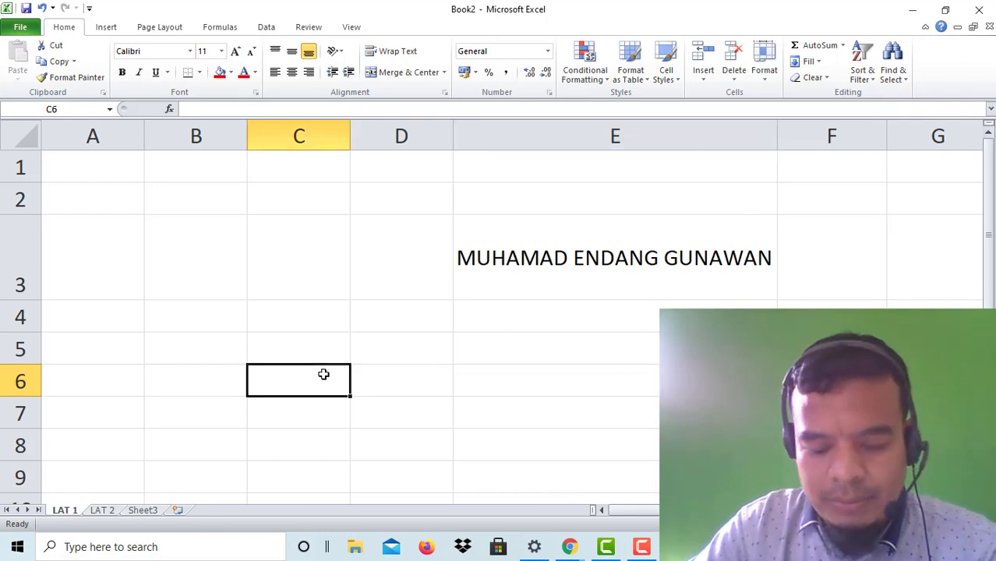
click(554, 394)
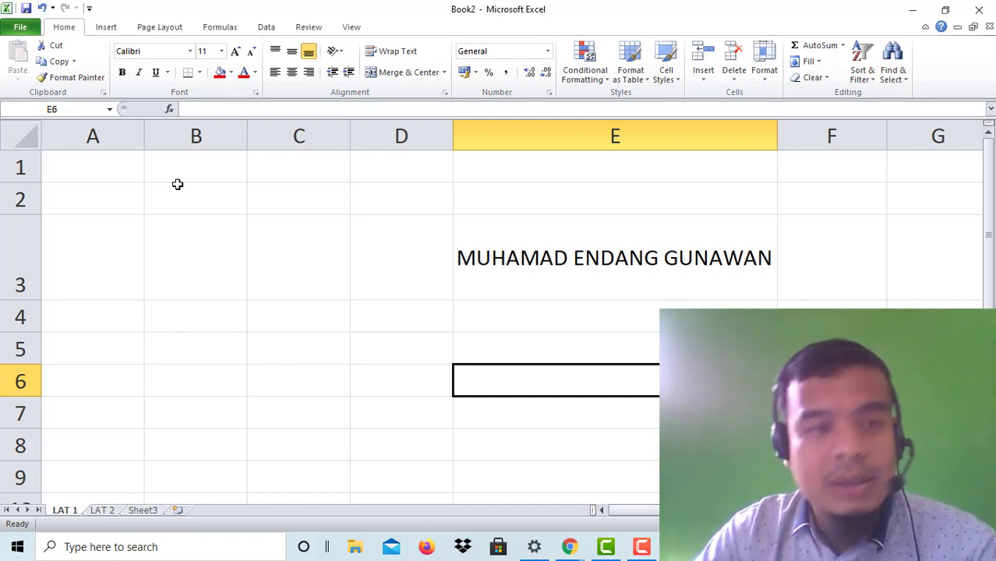
click(215, 344)
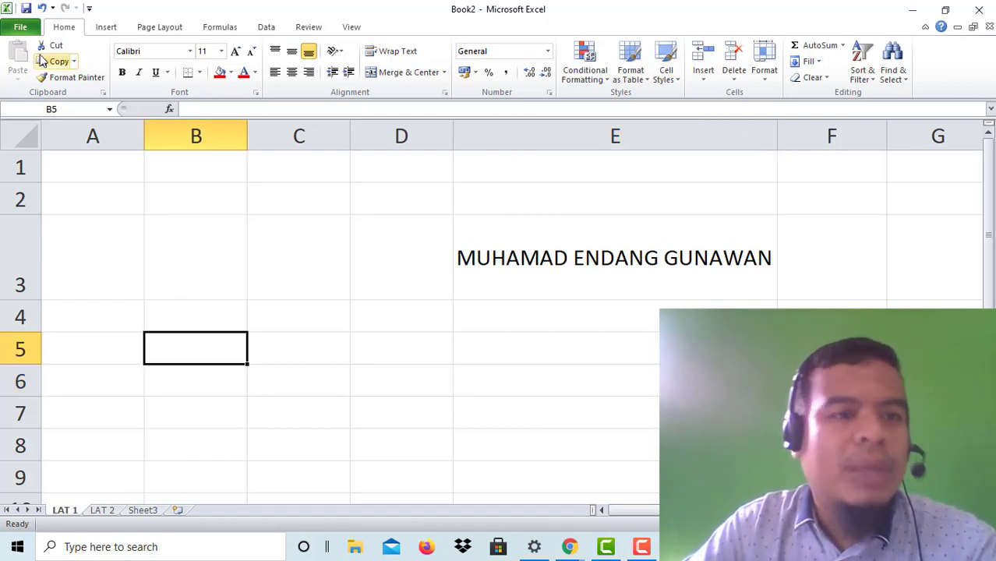
click(22, 28)
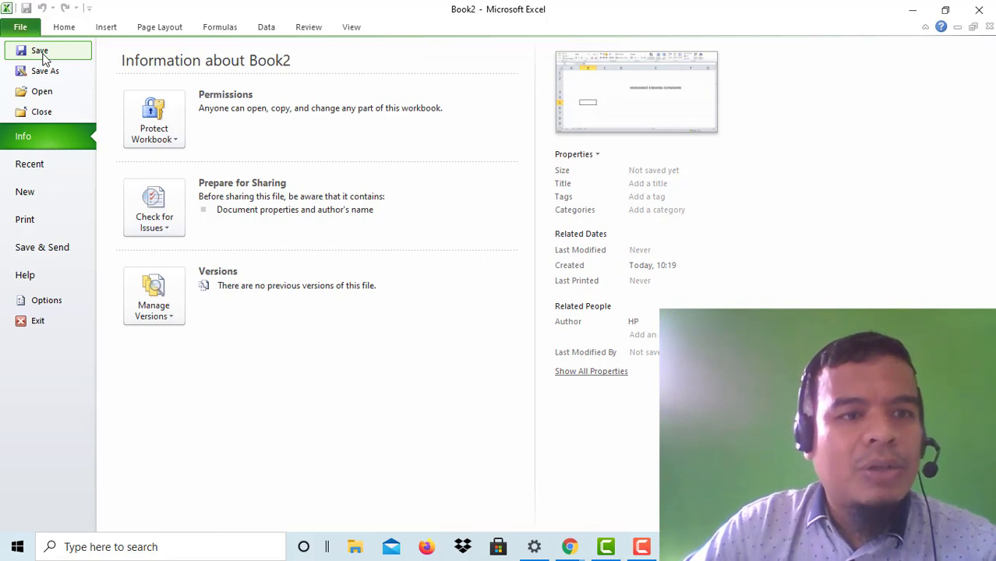
Step: Create a 'LAT SISWA' folder in Documents and save the workbook there as 'LAT 1'
click(43, 53)
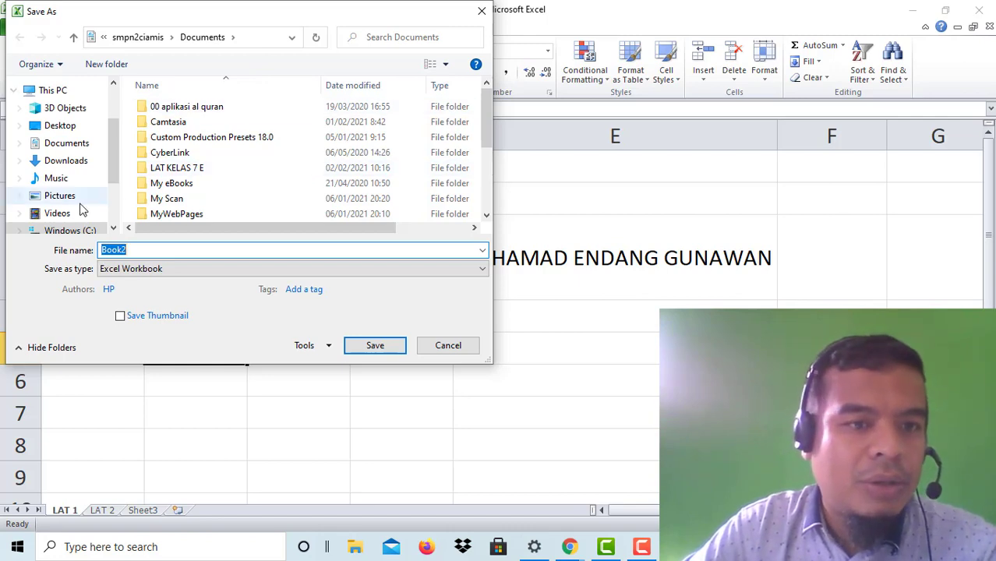
click(76, 145)
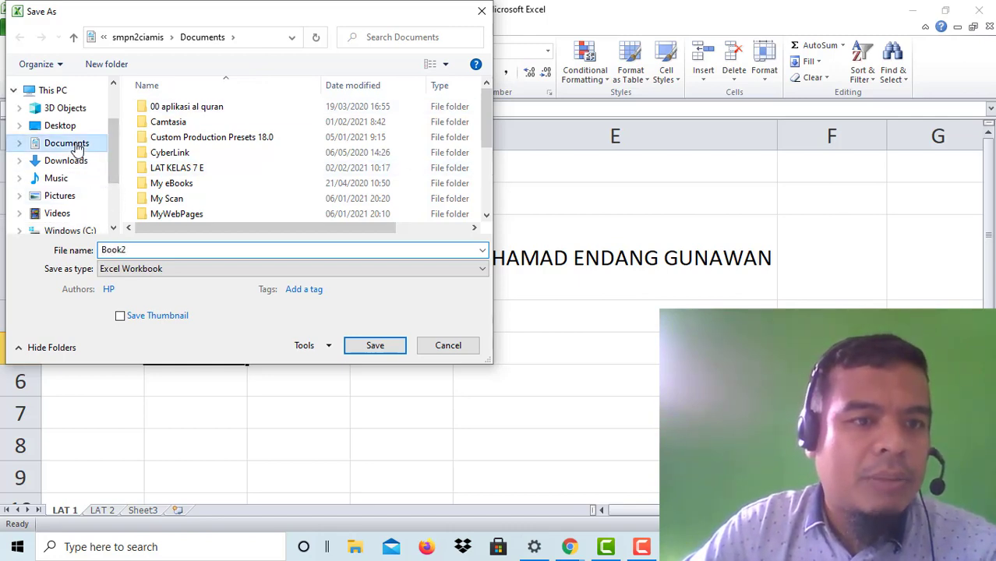
click(120, 66)
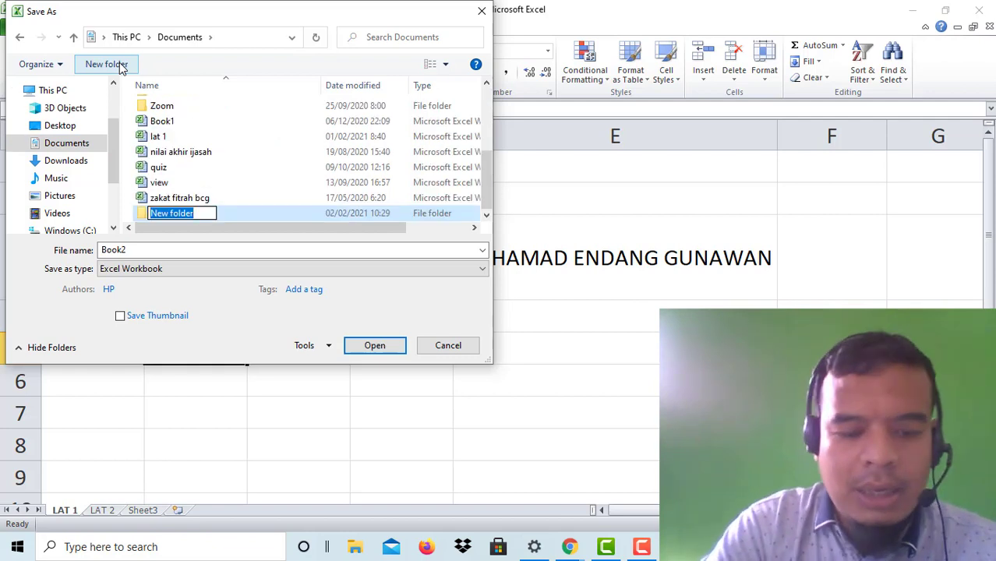
text(LAT SISWA)
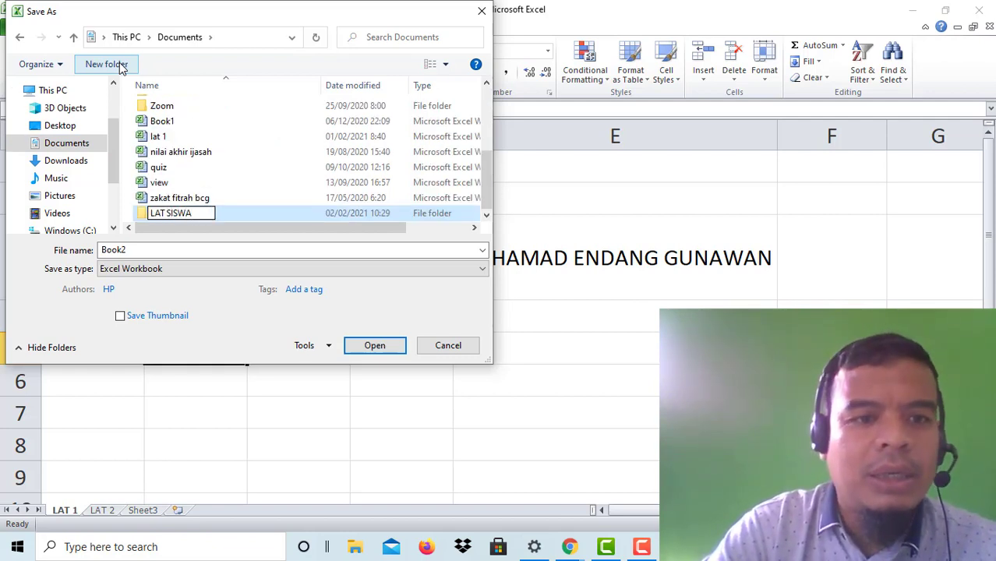
key(Return)
key(Return)
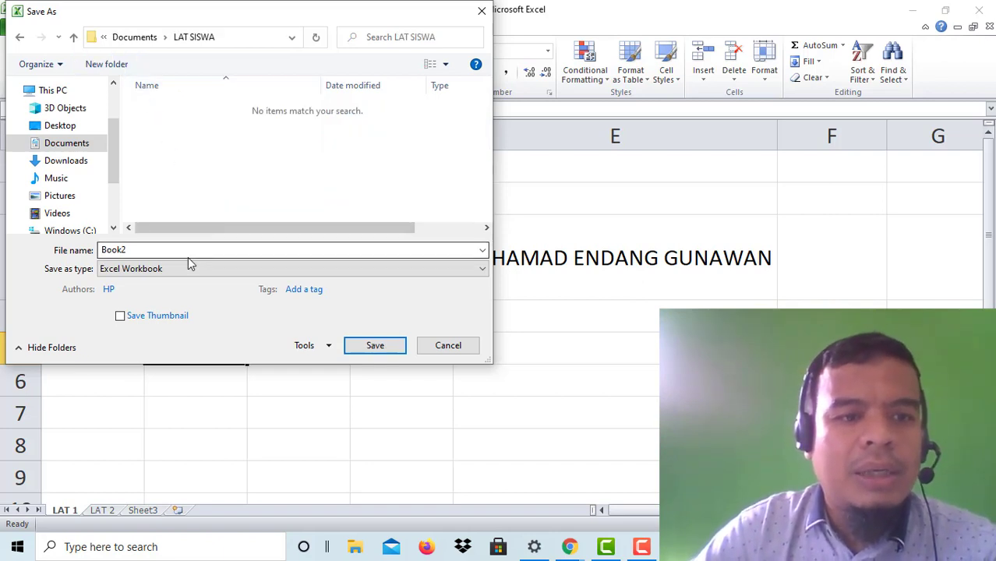
double_click(171, 251)
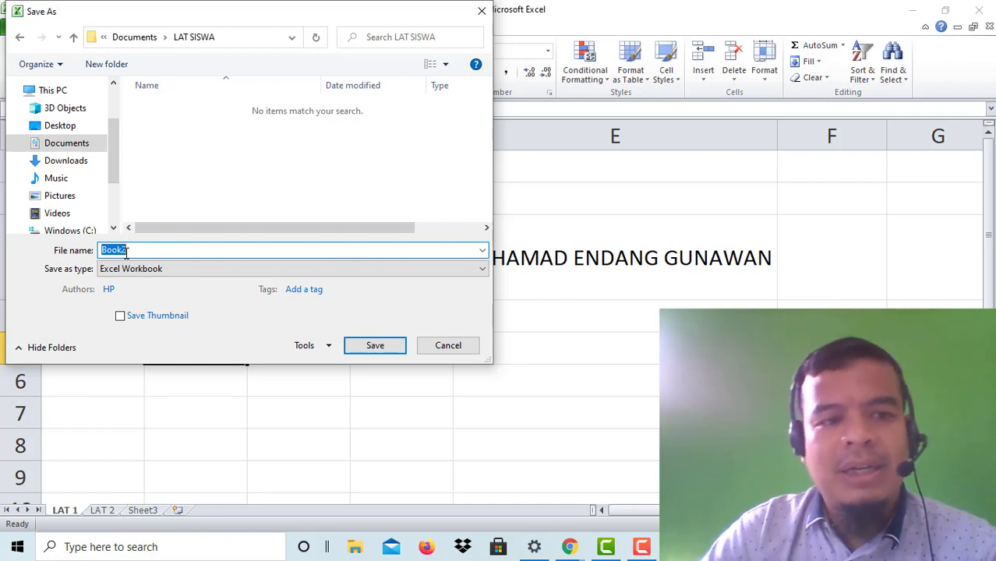
text(LAT 1)
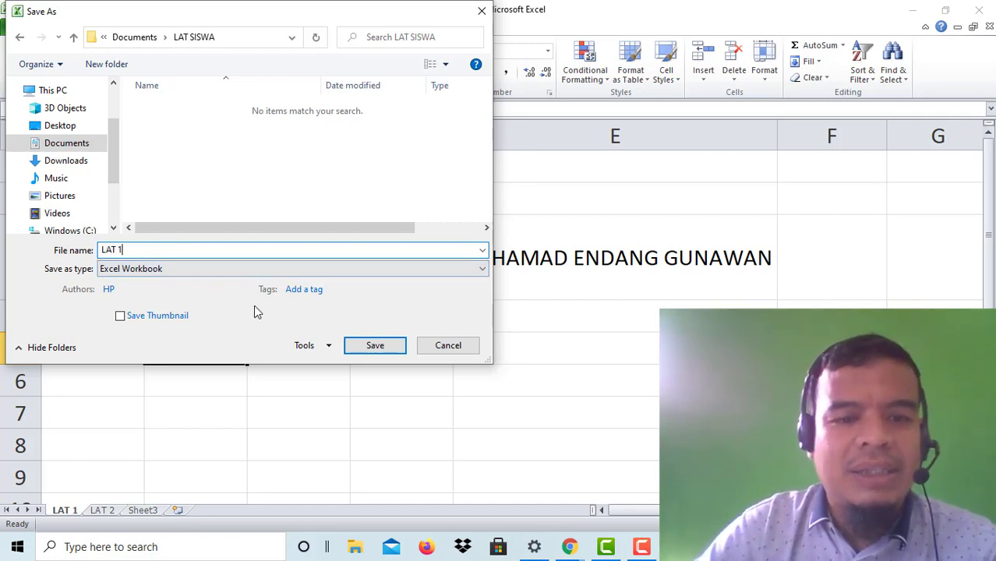
click(358, 348)
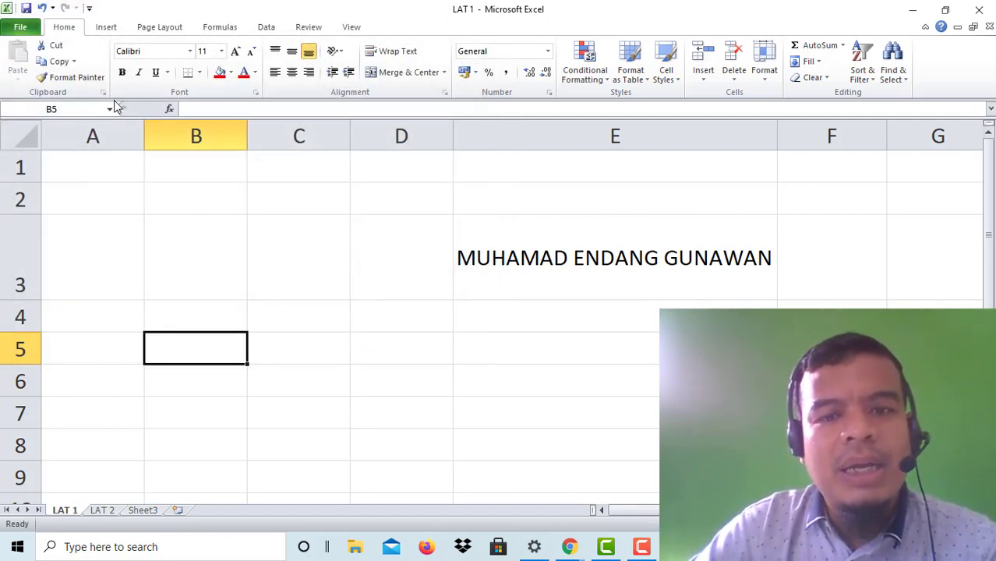
Step: Select the name in E3, then view the File page and dismiss it
click(583, 257)
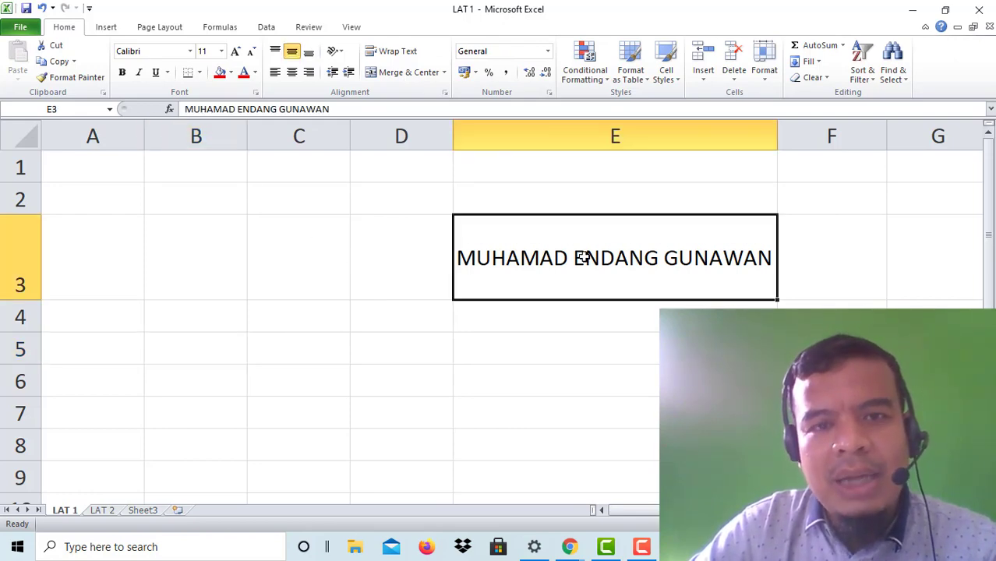
click(24, 28)
key(Escape)
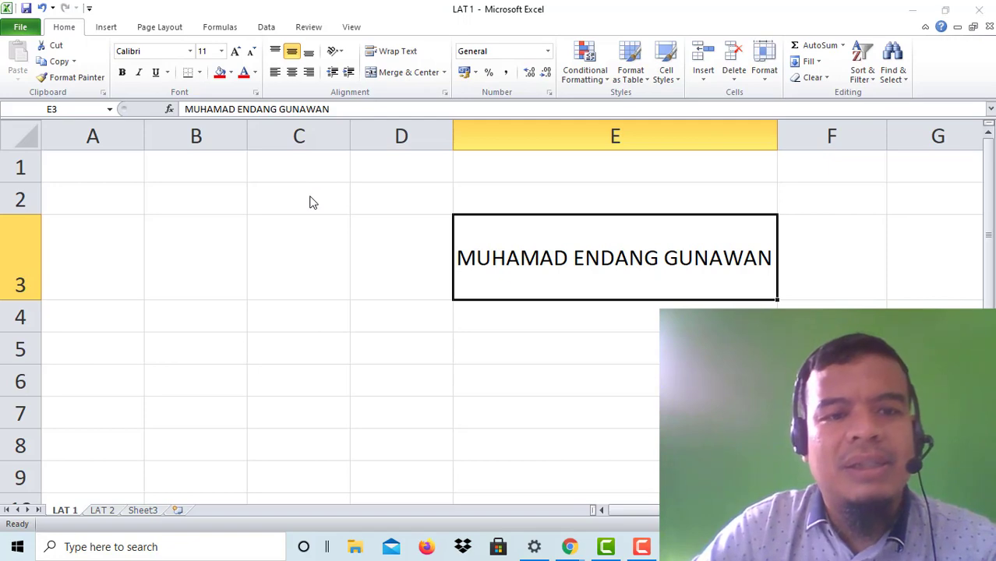
Step: Save a copy of the workbook as 'LAT 2' with F12 Save As
key(F12)
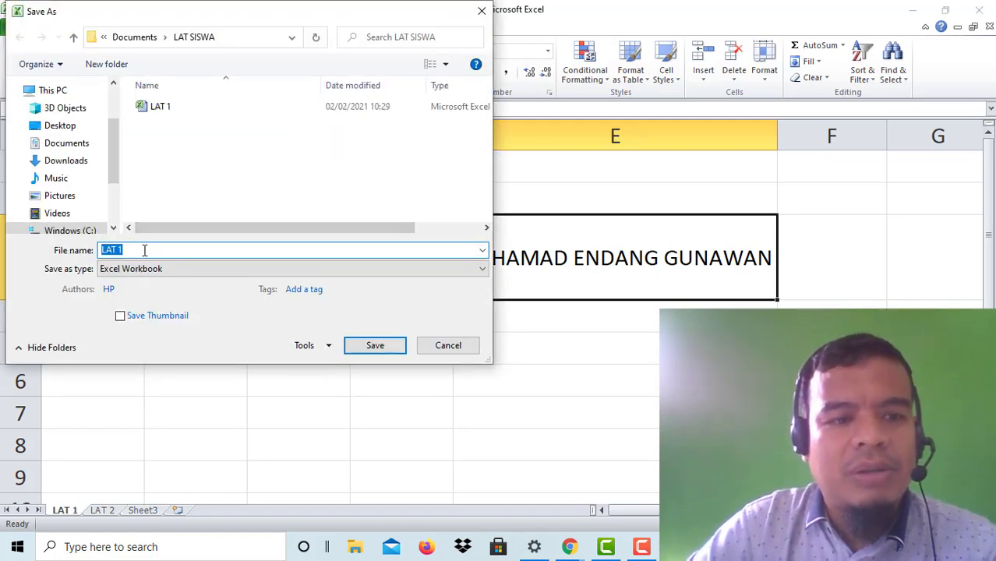
click(144, 249)
key(BackSpace)
text(2)
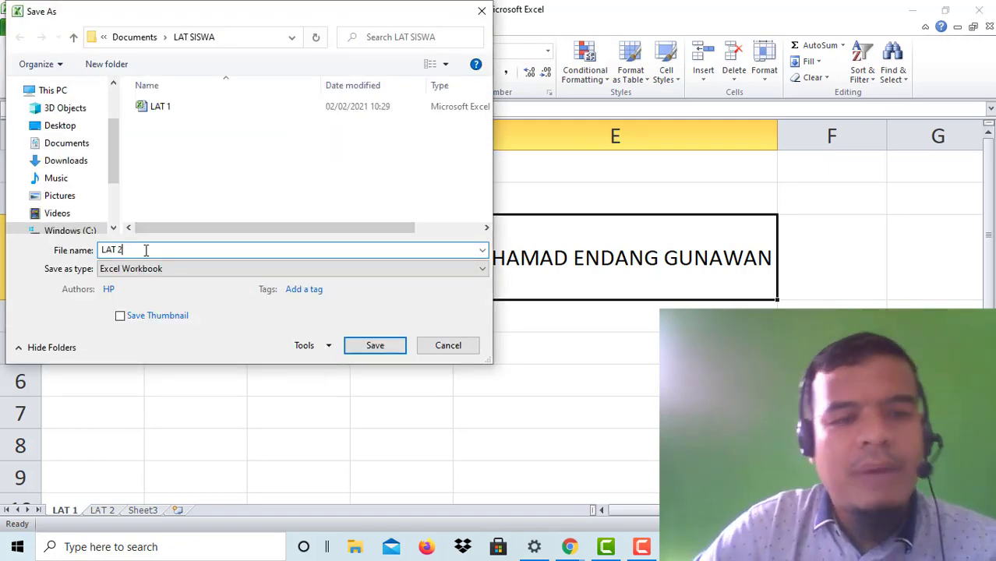
click(380, 349)
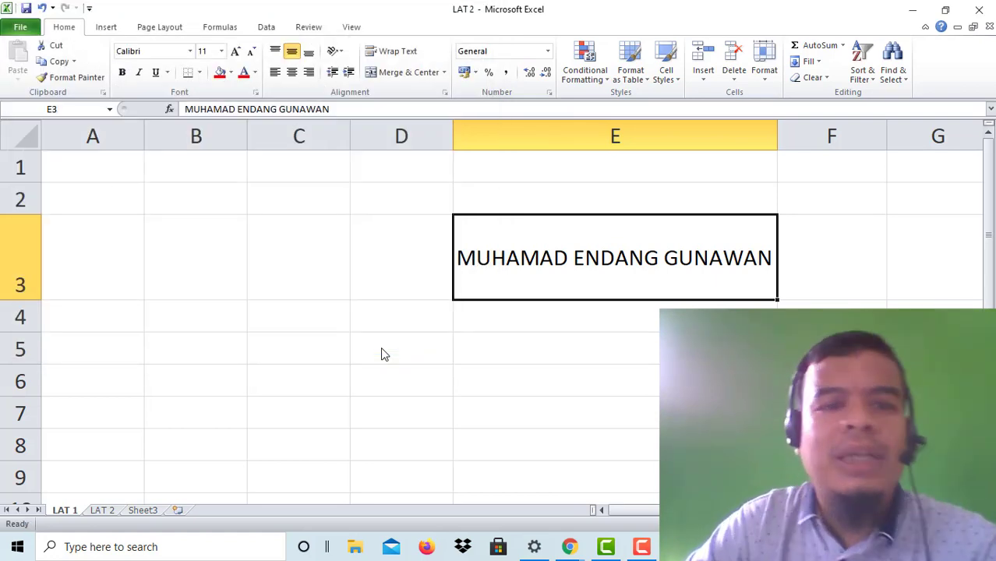
click(314, 303)
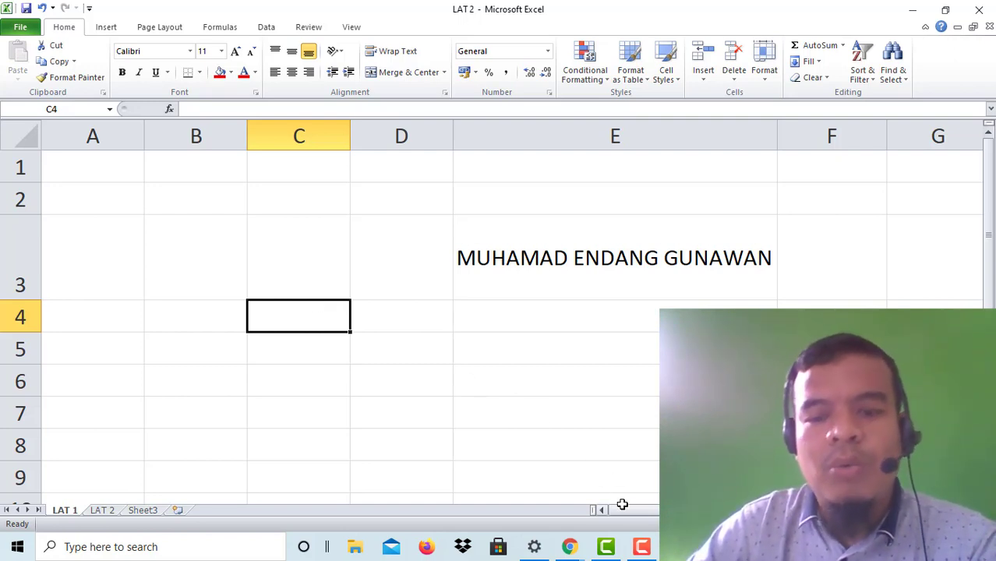
click(641, 547)
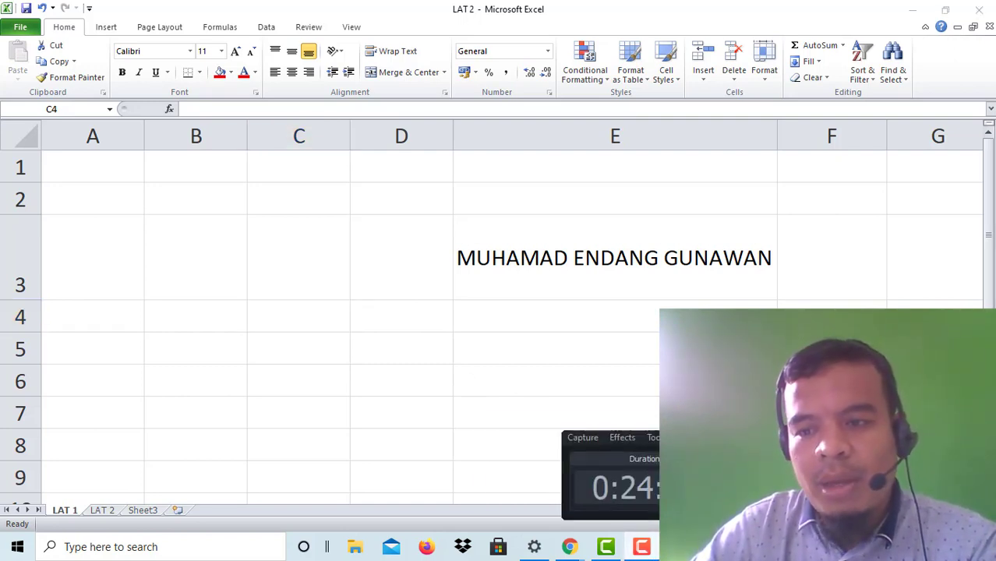